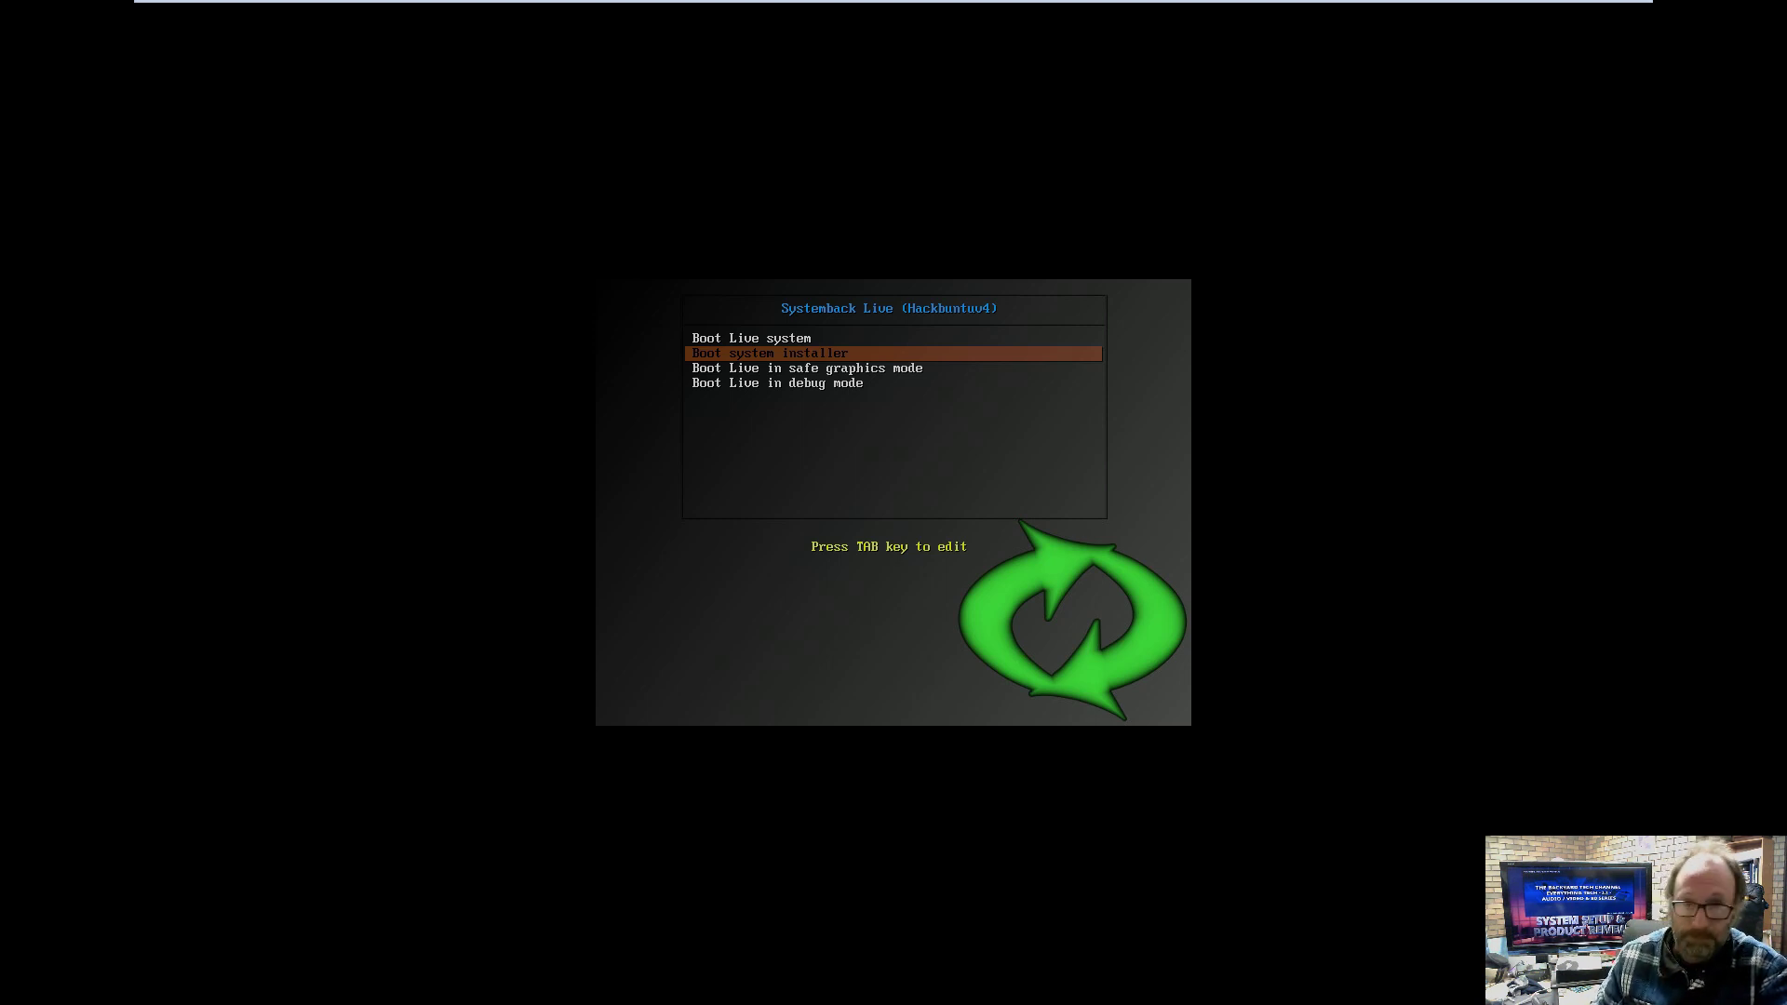
Step: Boot the system installer and enter Backyard as the new user's full name and backyard as the login username
key(Return)
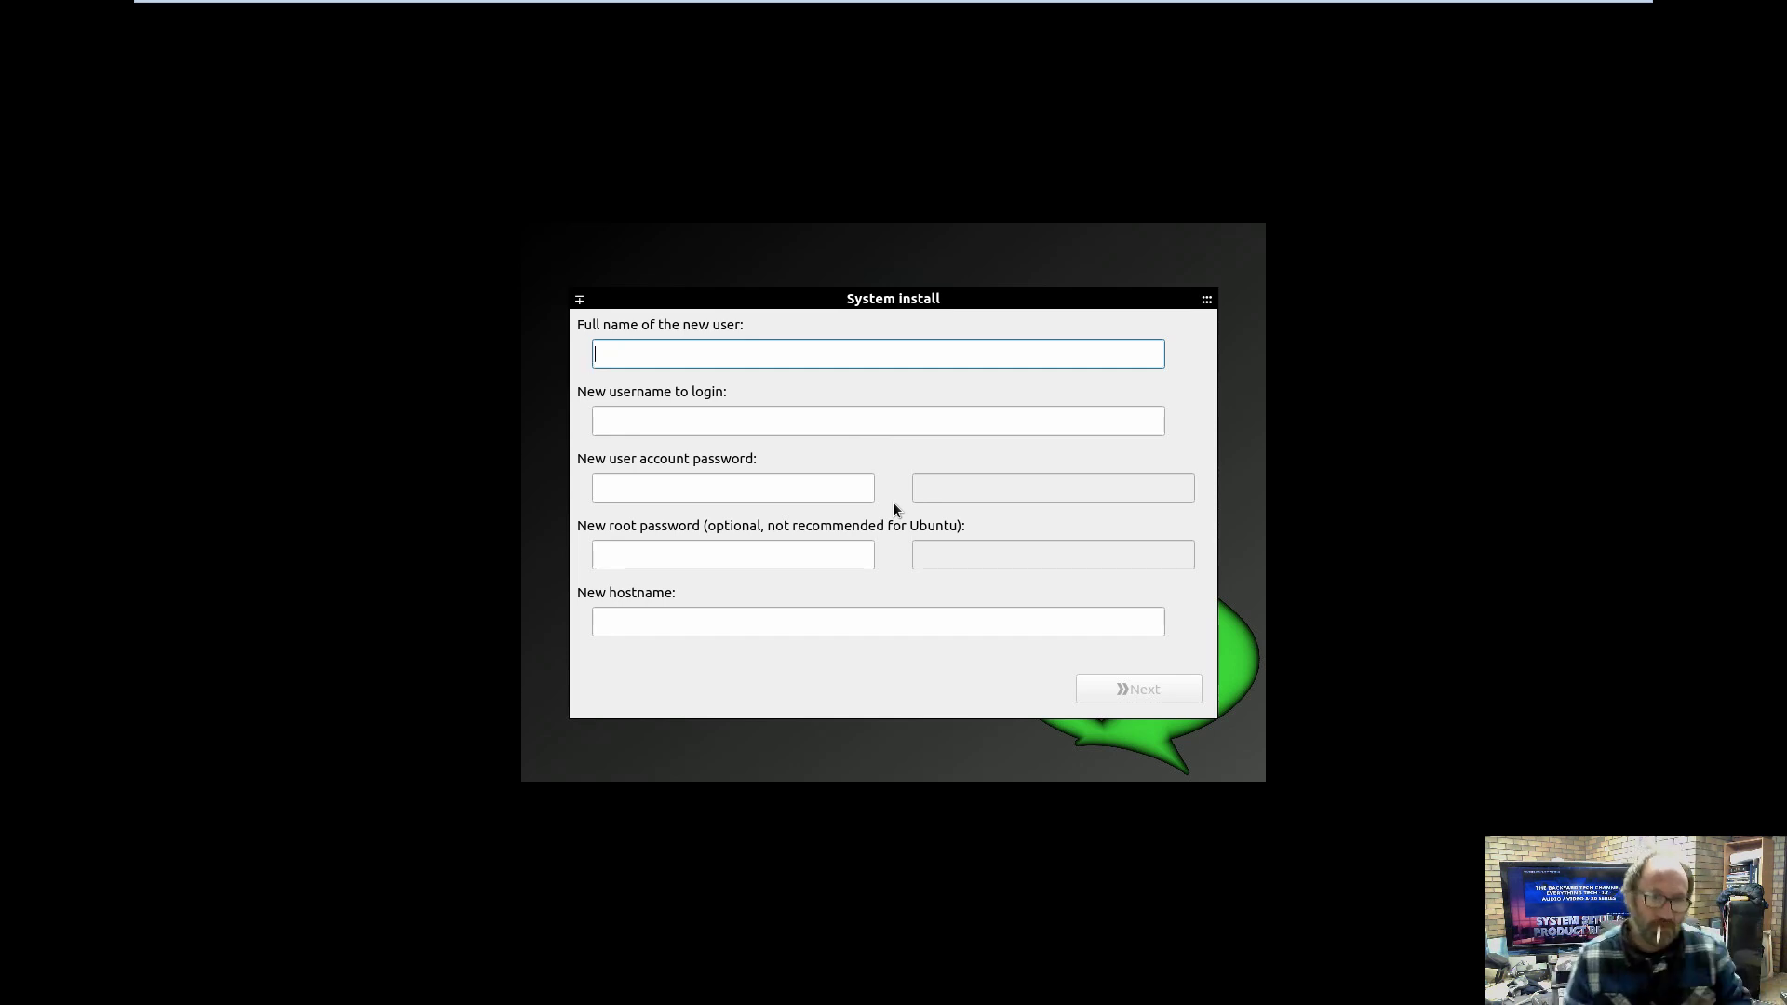
text(Backayrd)
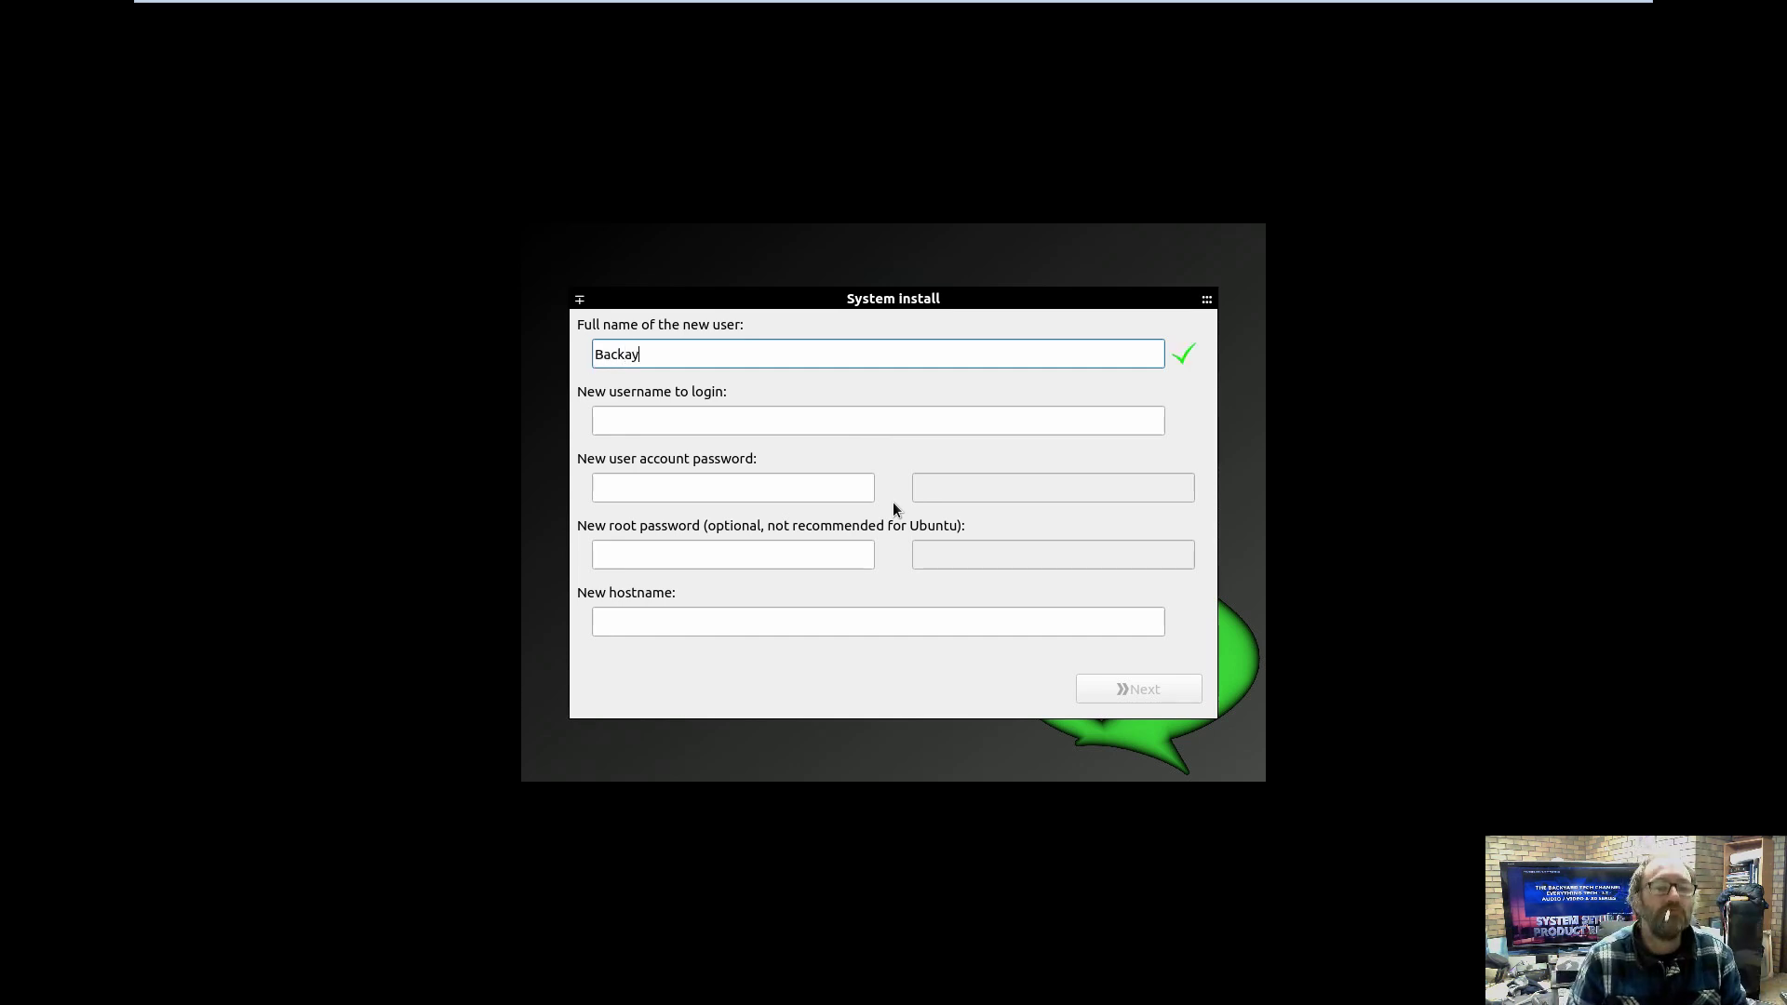
key(BackSpace)
key(BackSpace)
key(BackSpace)
key(BackSpace)
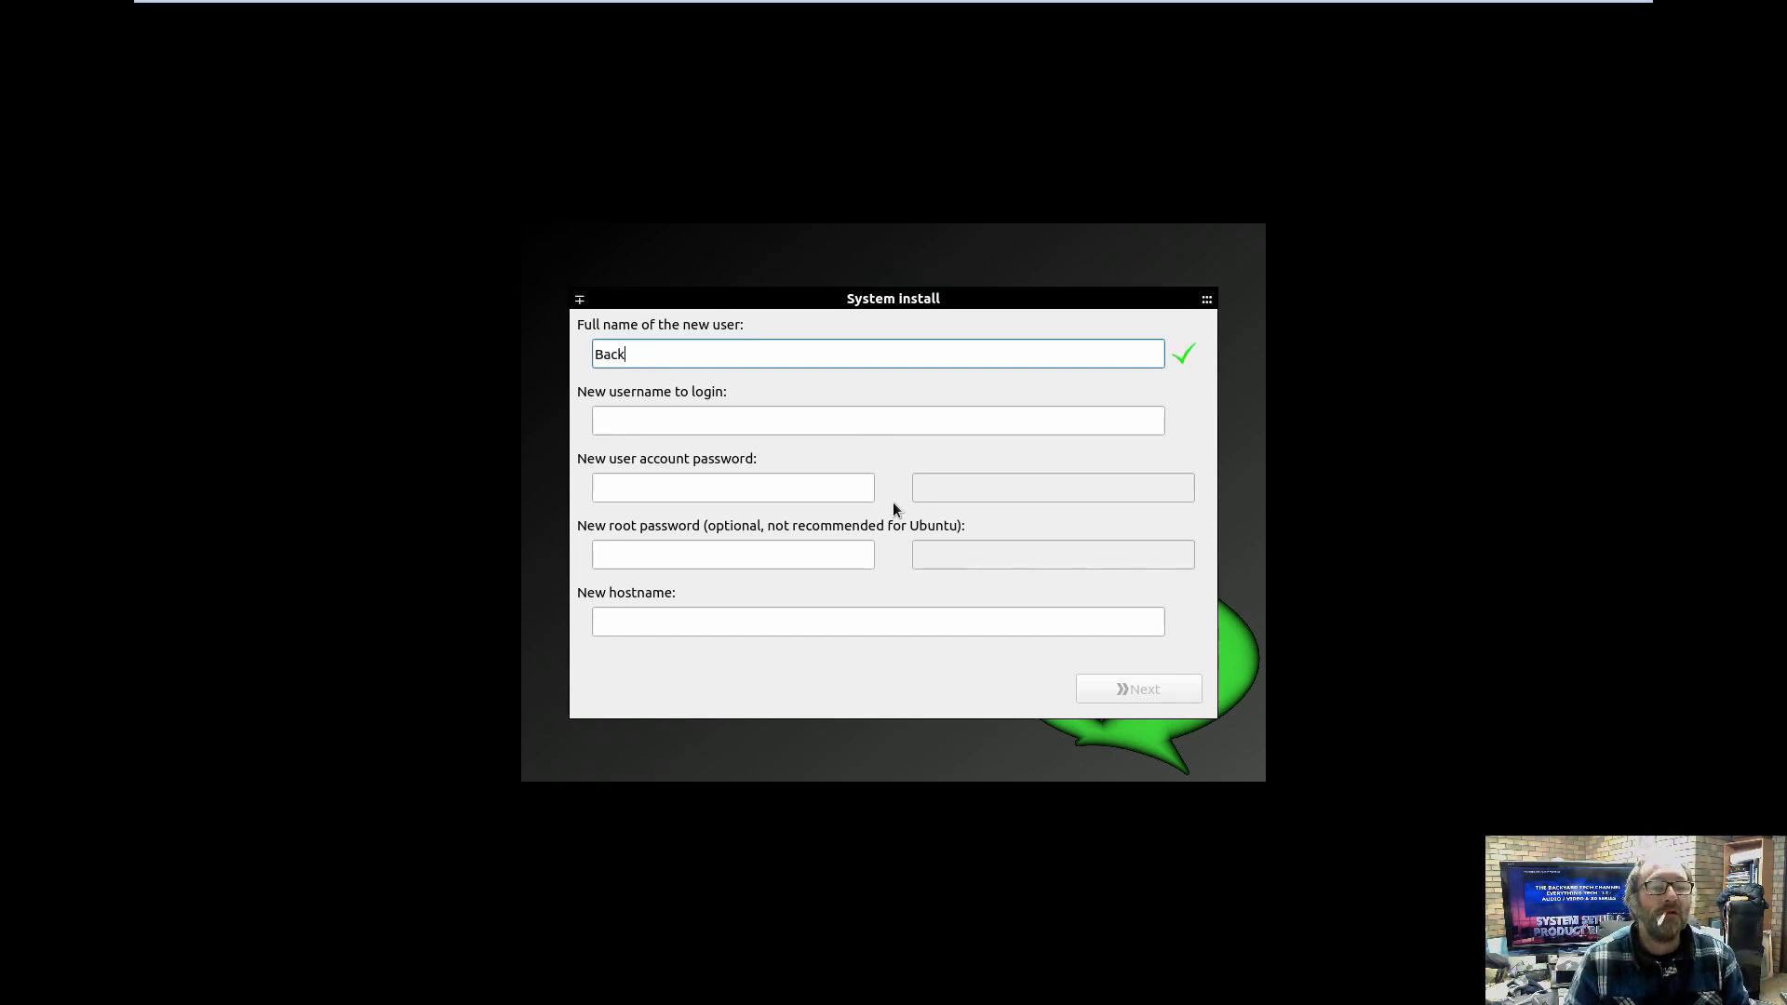
text(yard)
key(Tab)
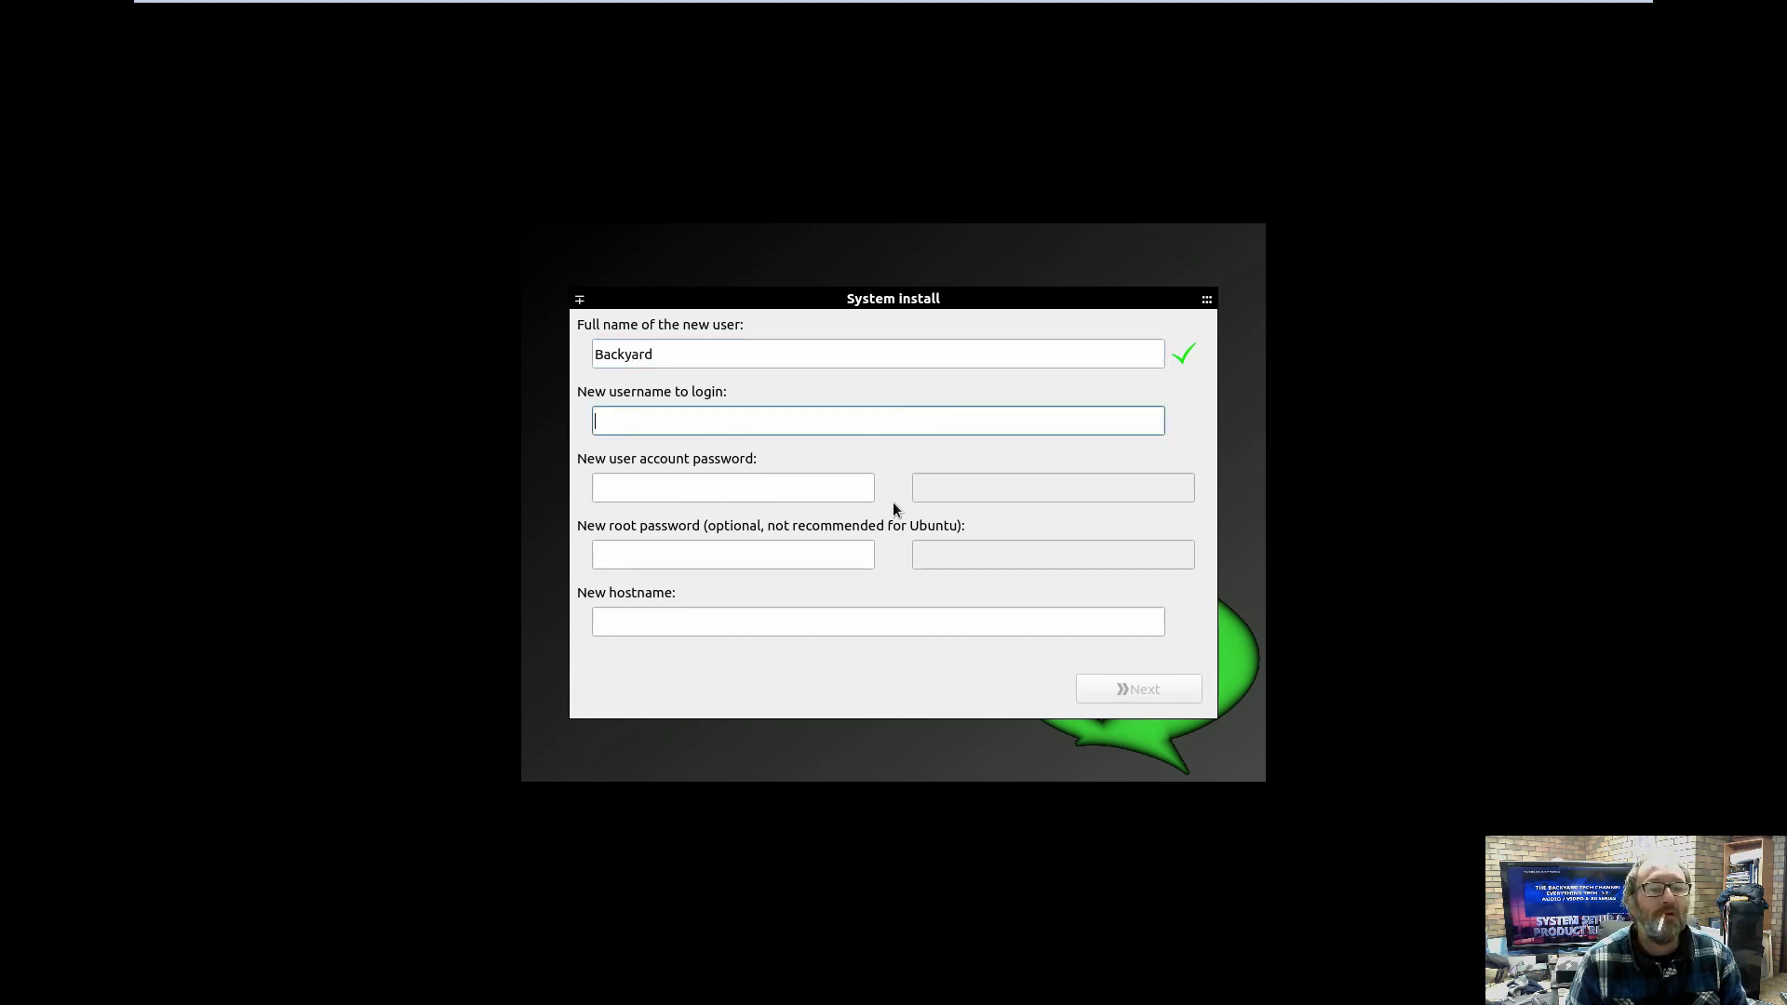
text(backyard)
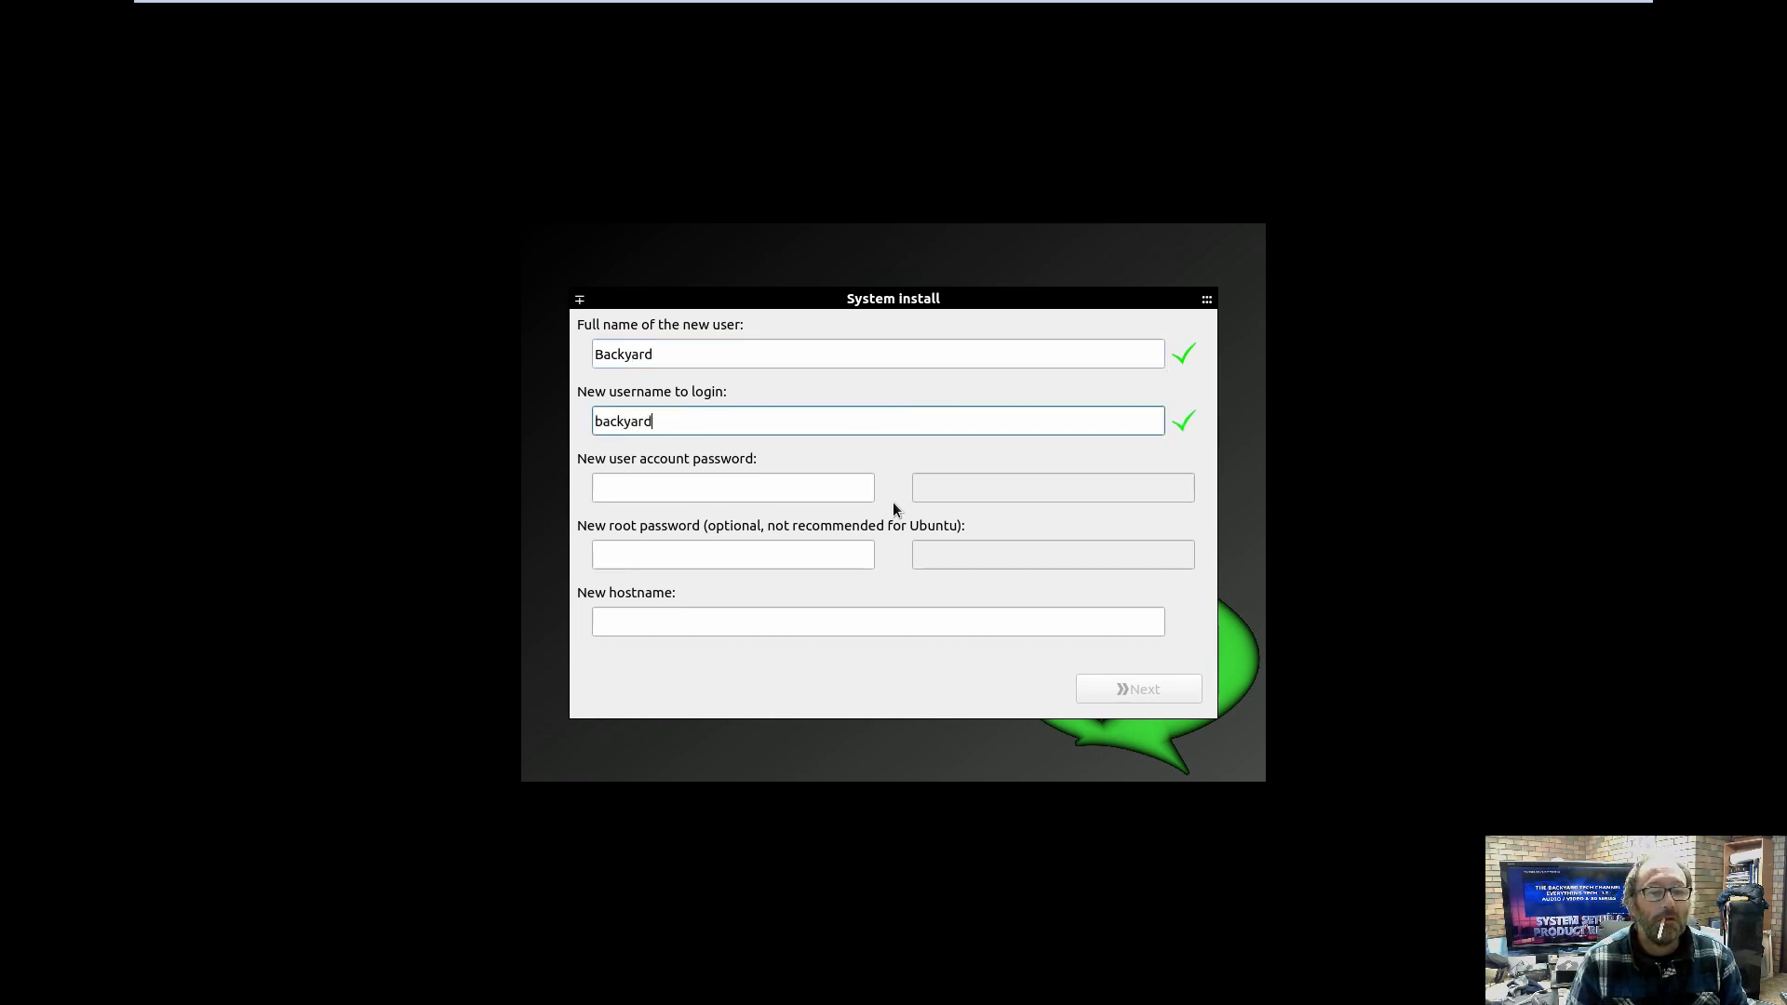
Step: Enter and repeat the new user account password, leaving the optional root password blank
key(Tab)
text(******)
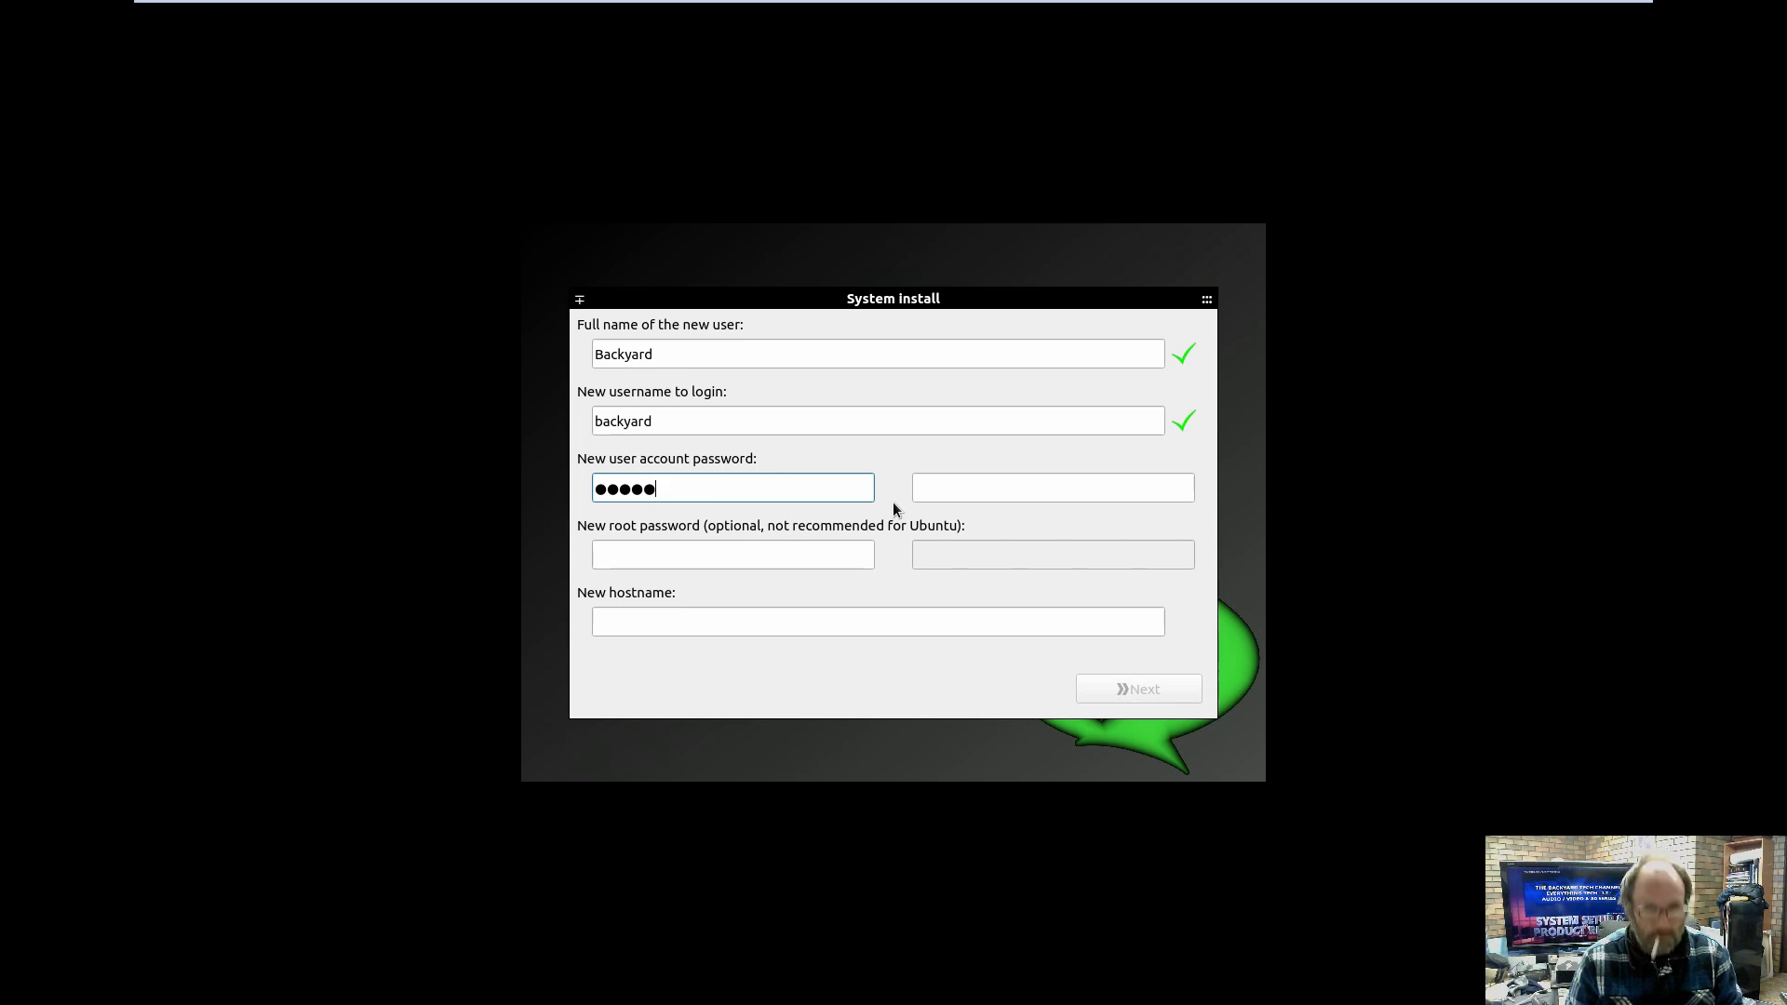
key(Tab)
text(******)
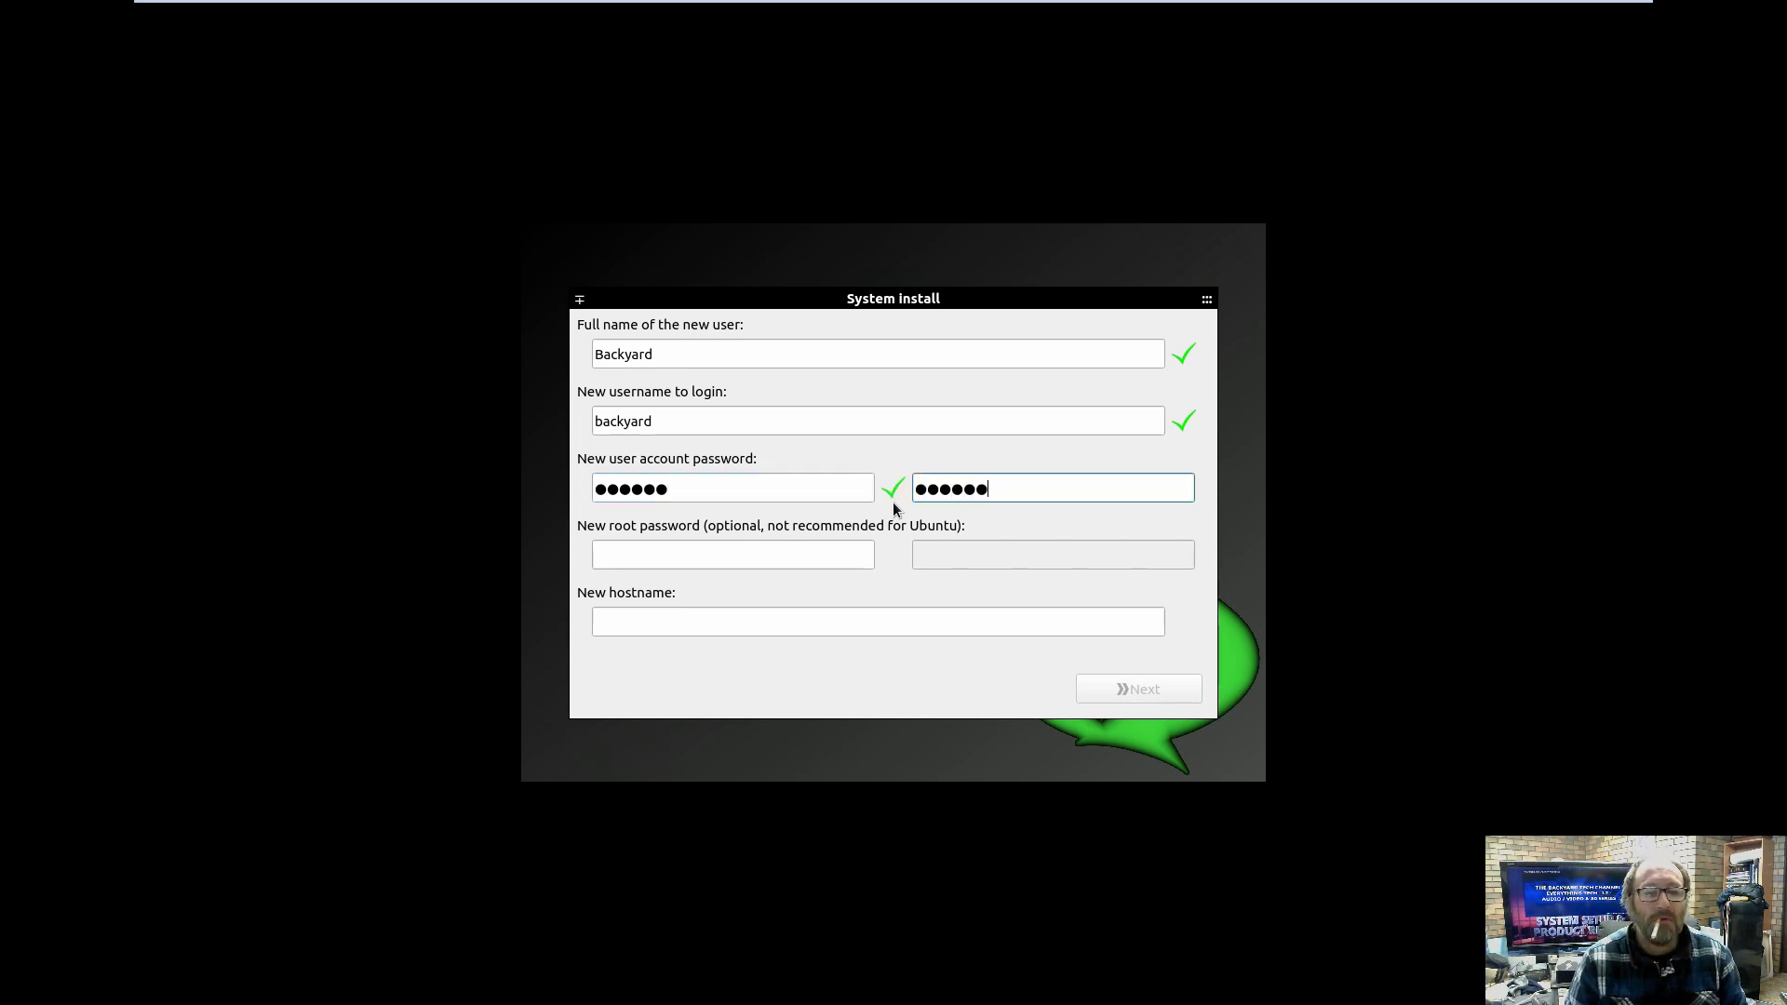
key(Tab)
key(Tab)
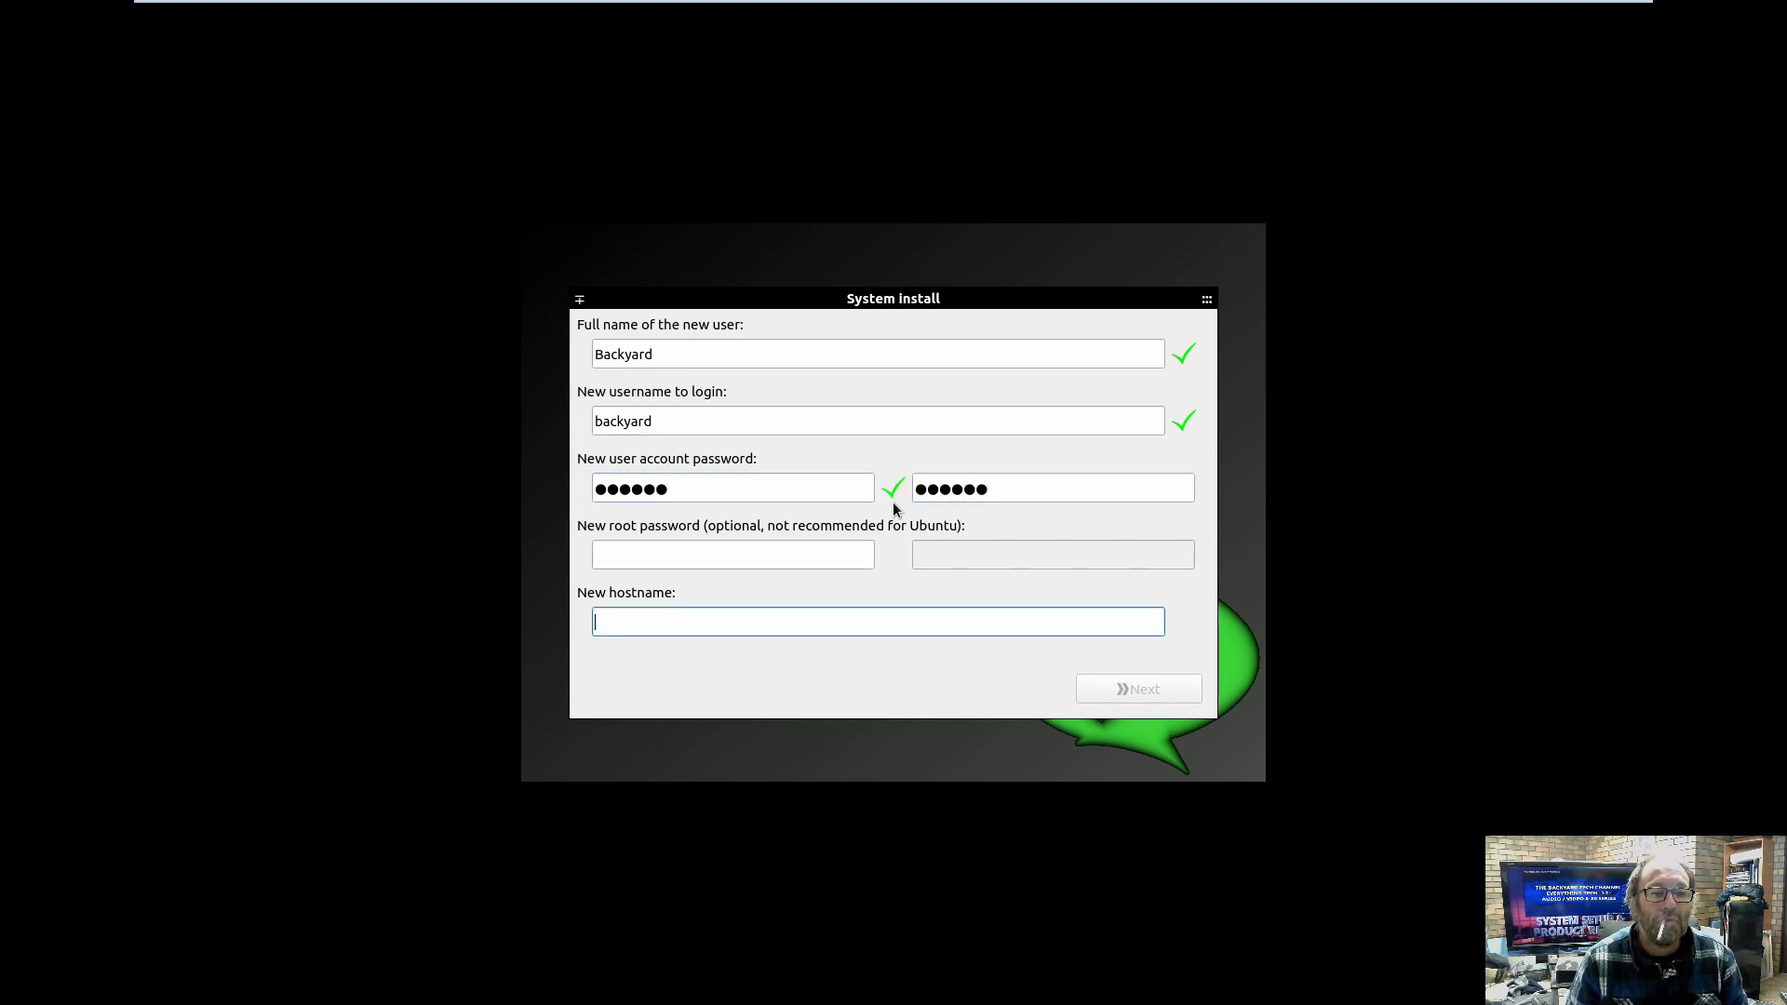
Step: Set the new hostname to hackmanv4-vm and continue to the partition settings
text(hack)
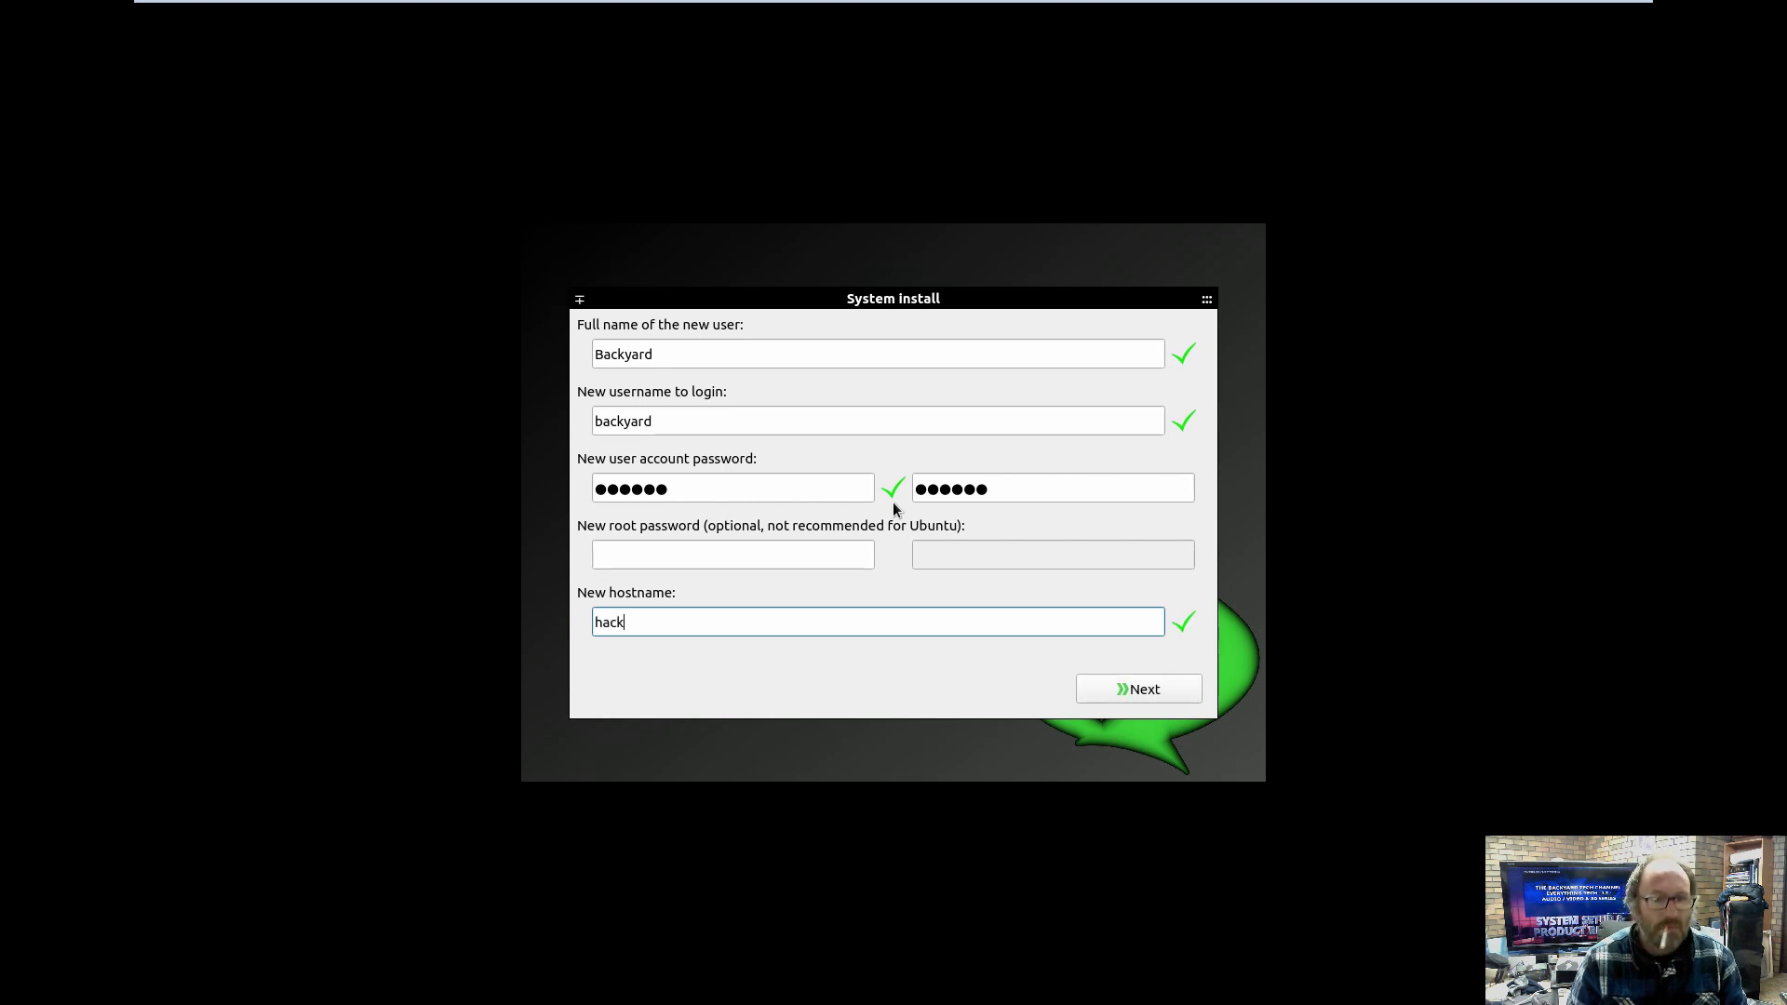
text(manv)
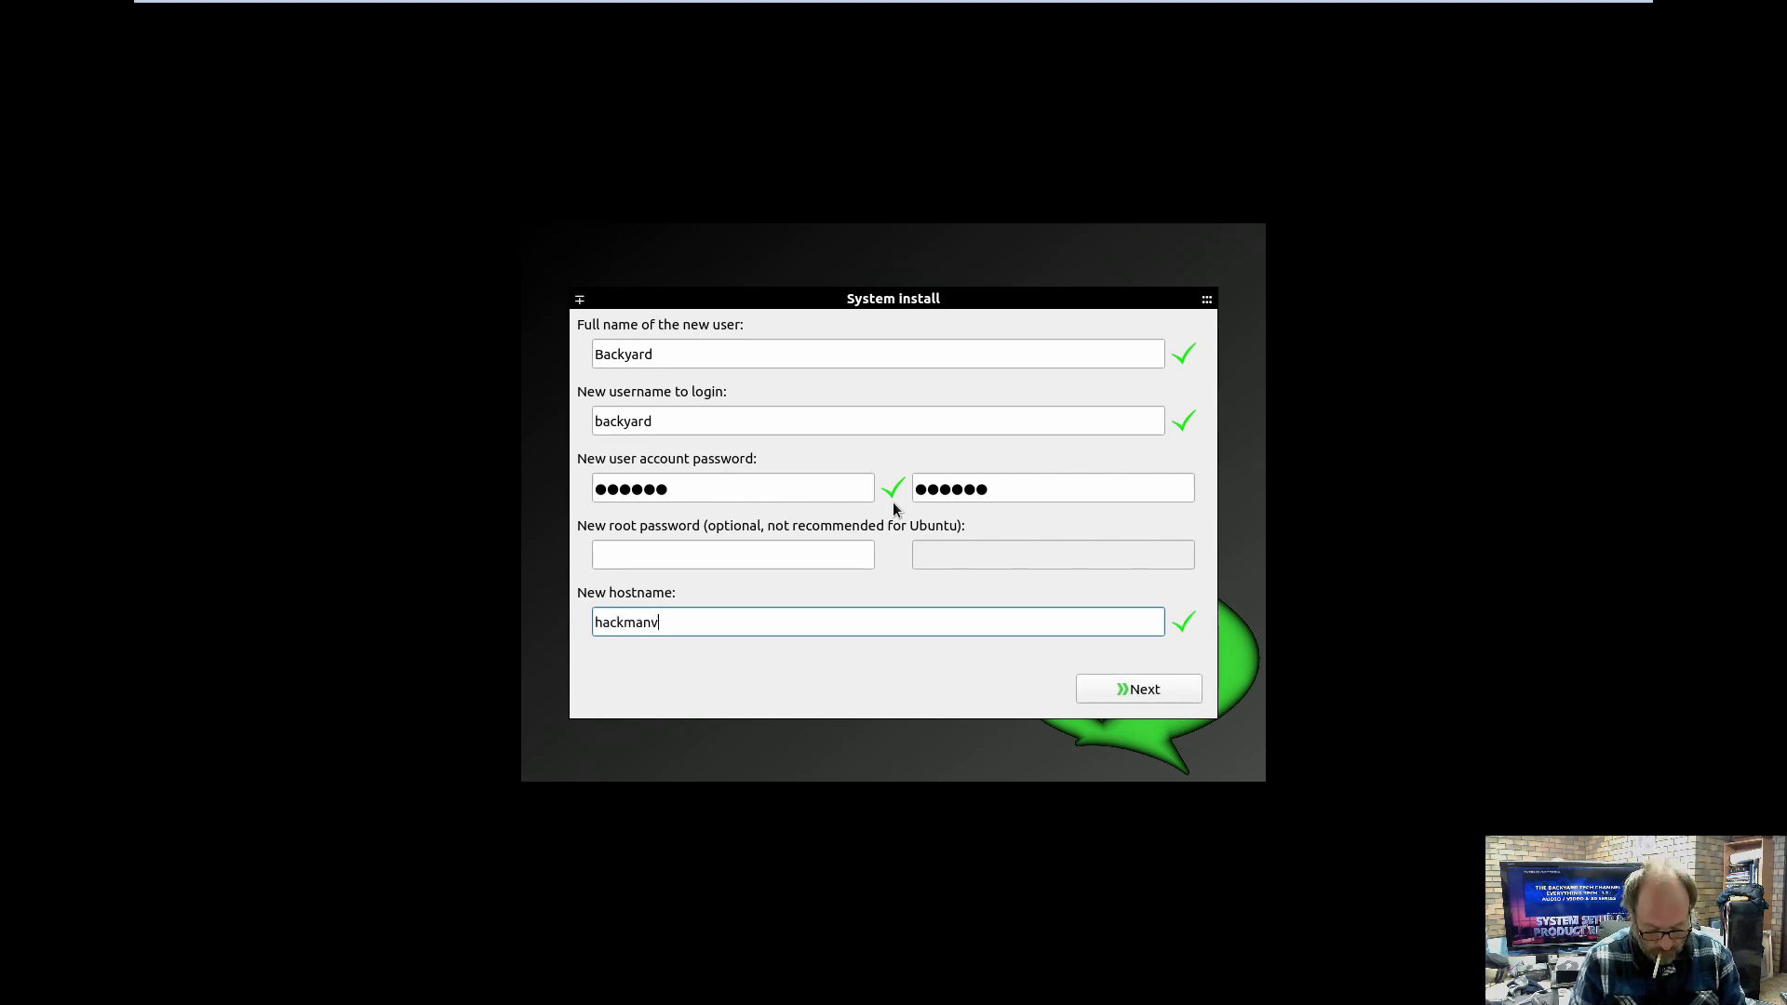
text(4-vm)
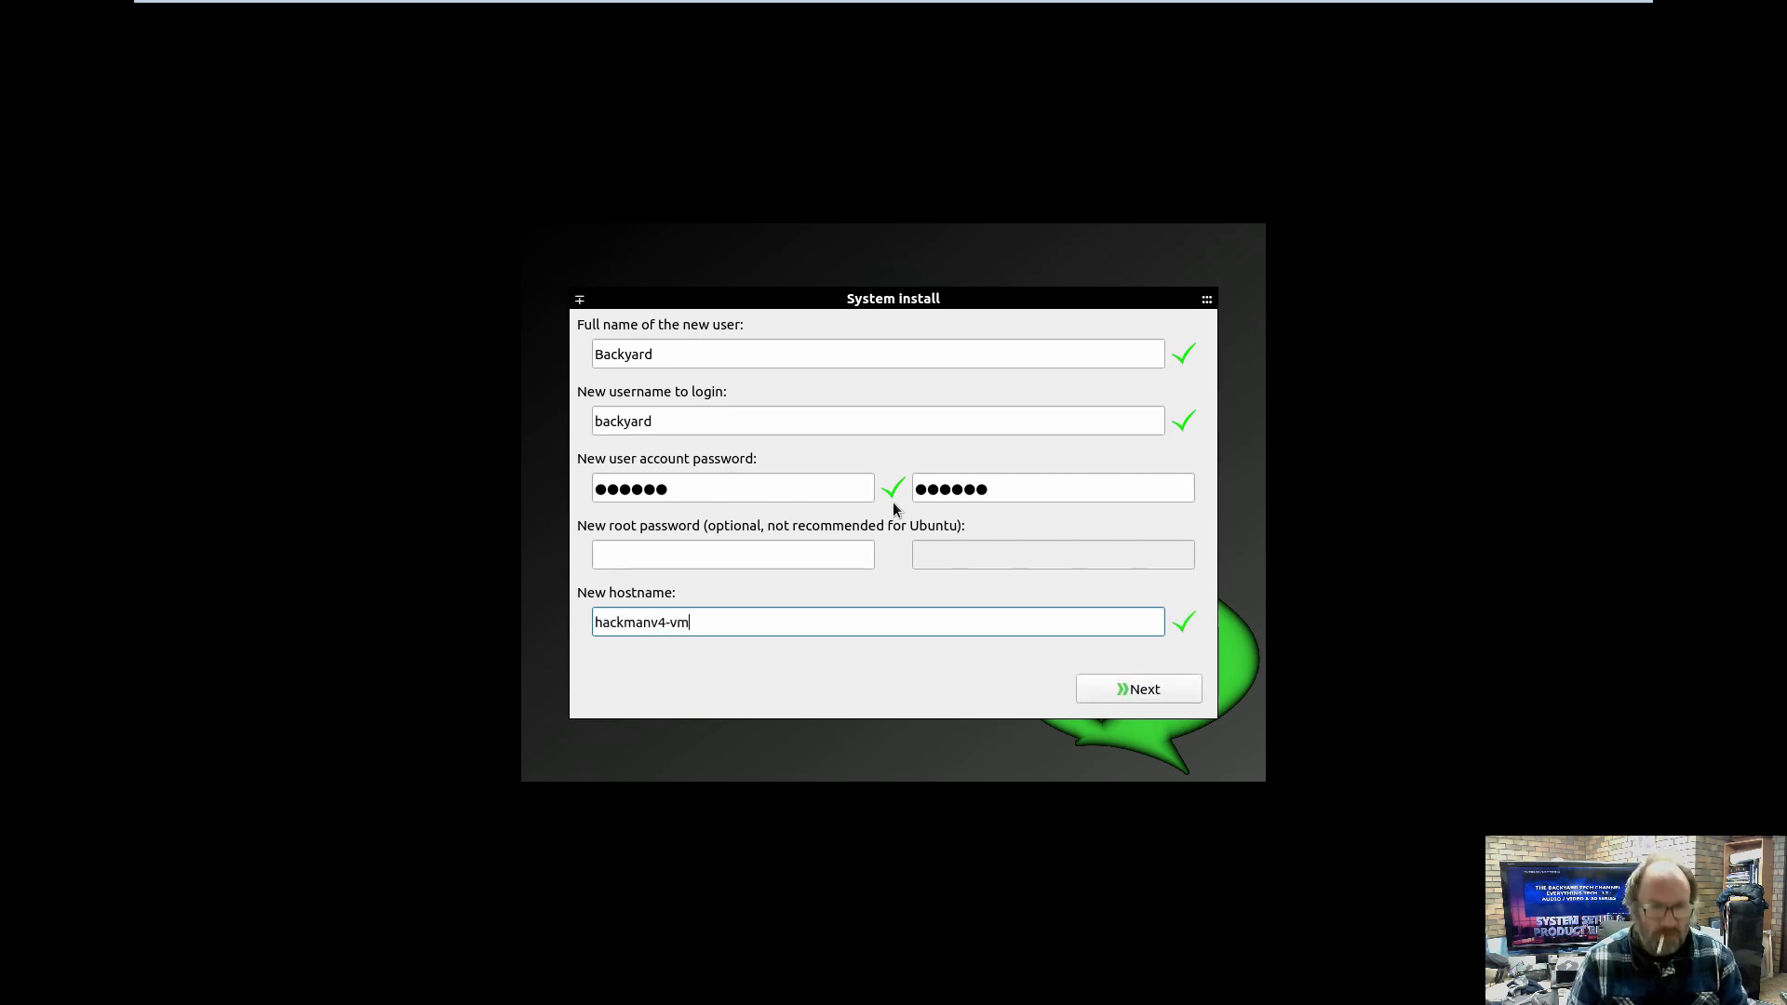
click(1110, 696)
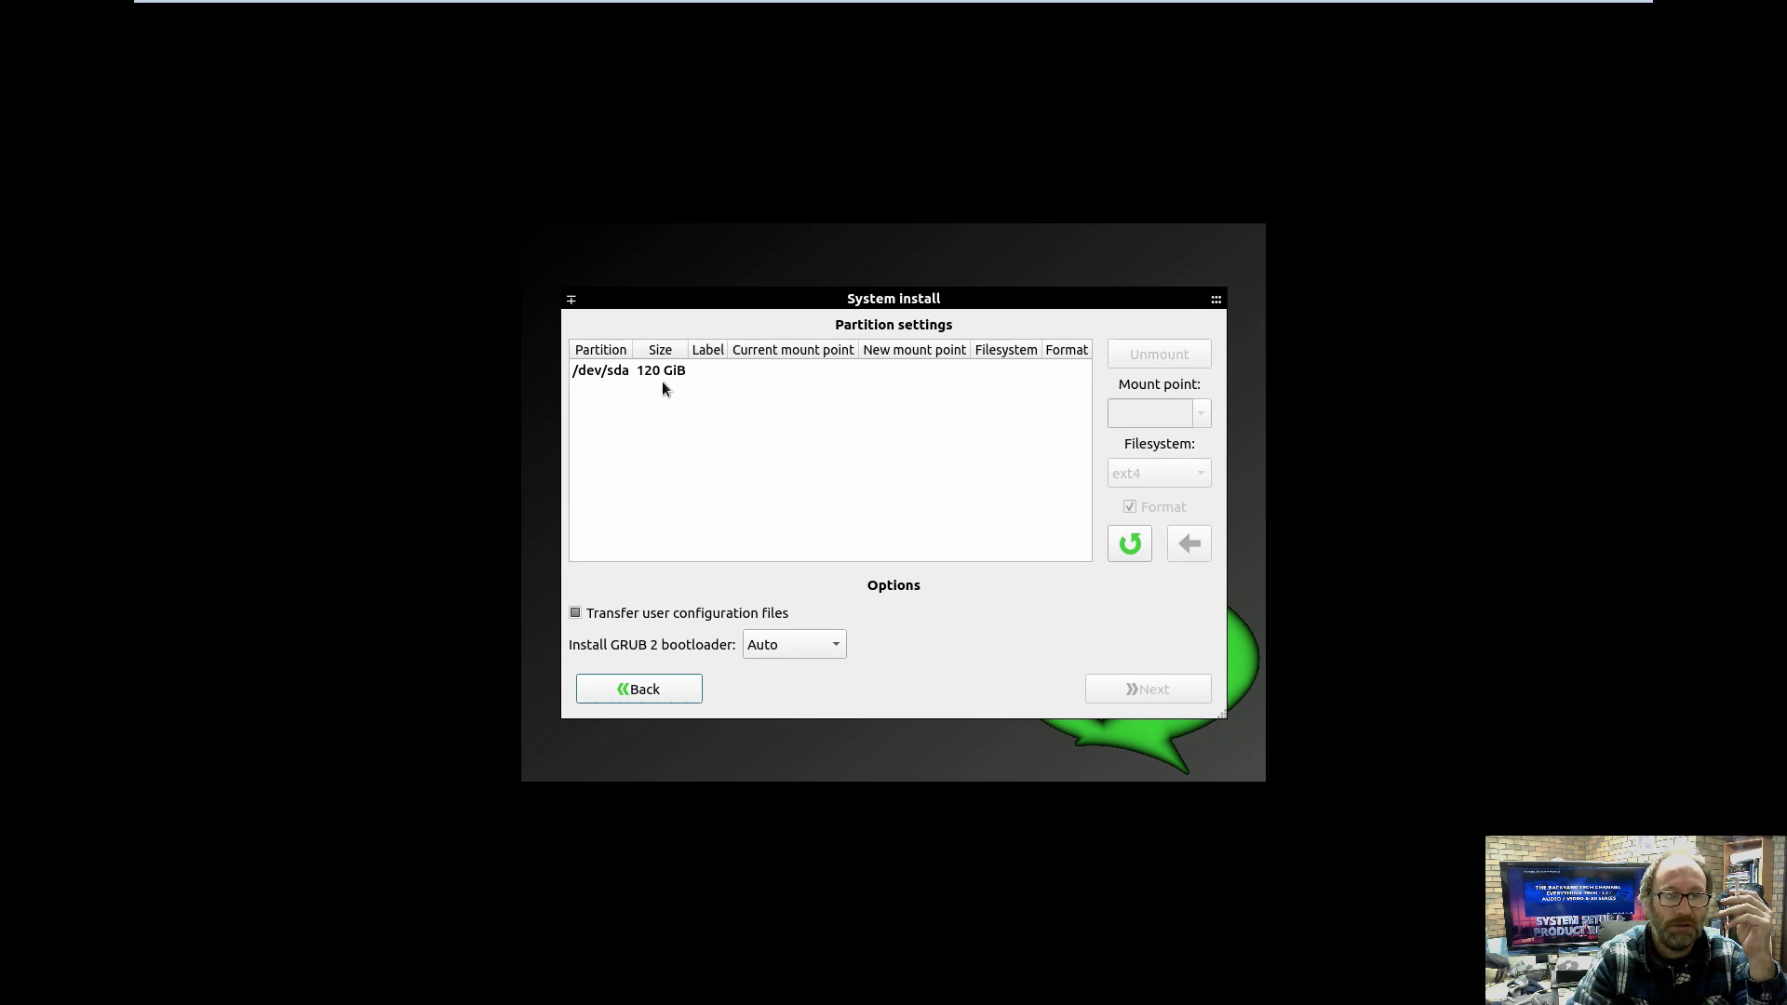
Step: Clear the 120 GiB /dev/sda disk and create a new 122879 MiB partition in its free space
click(663, 371)
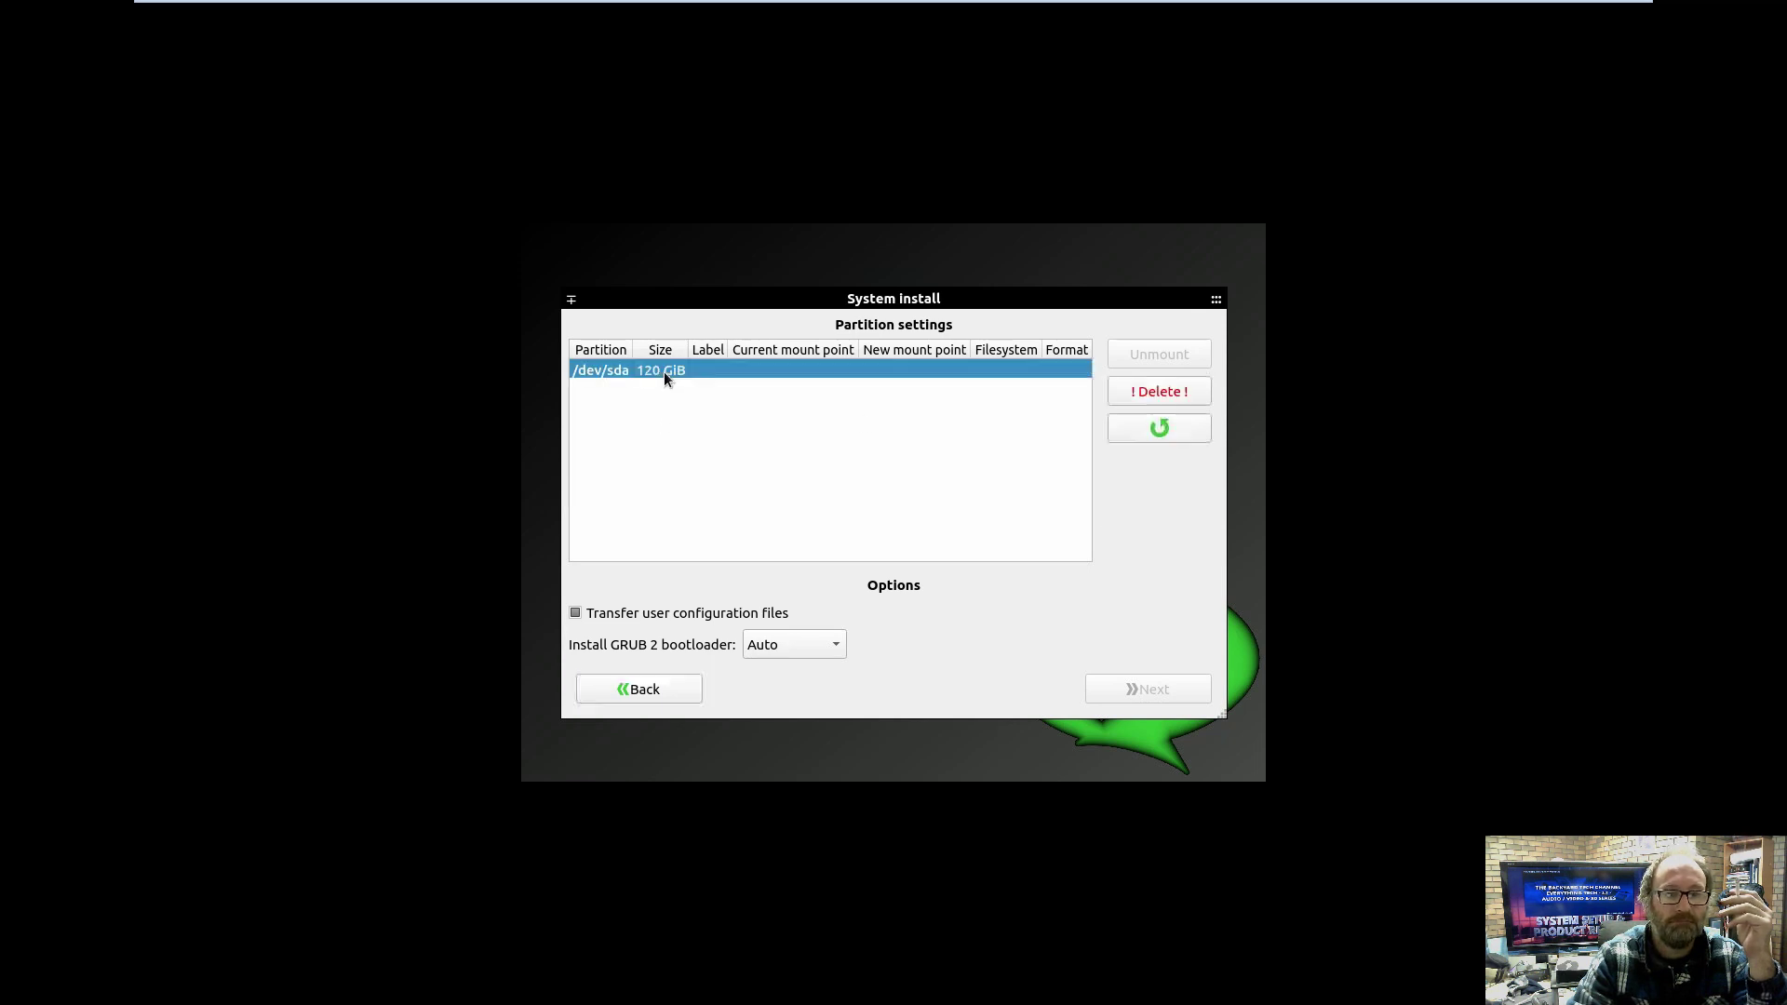
click(1167, 391)
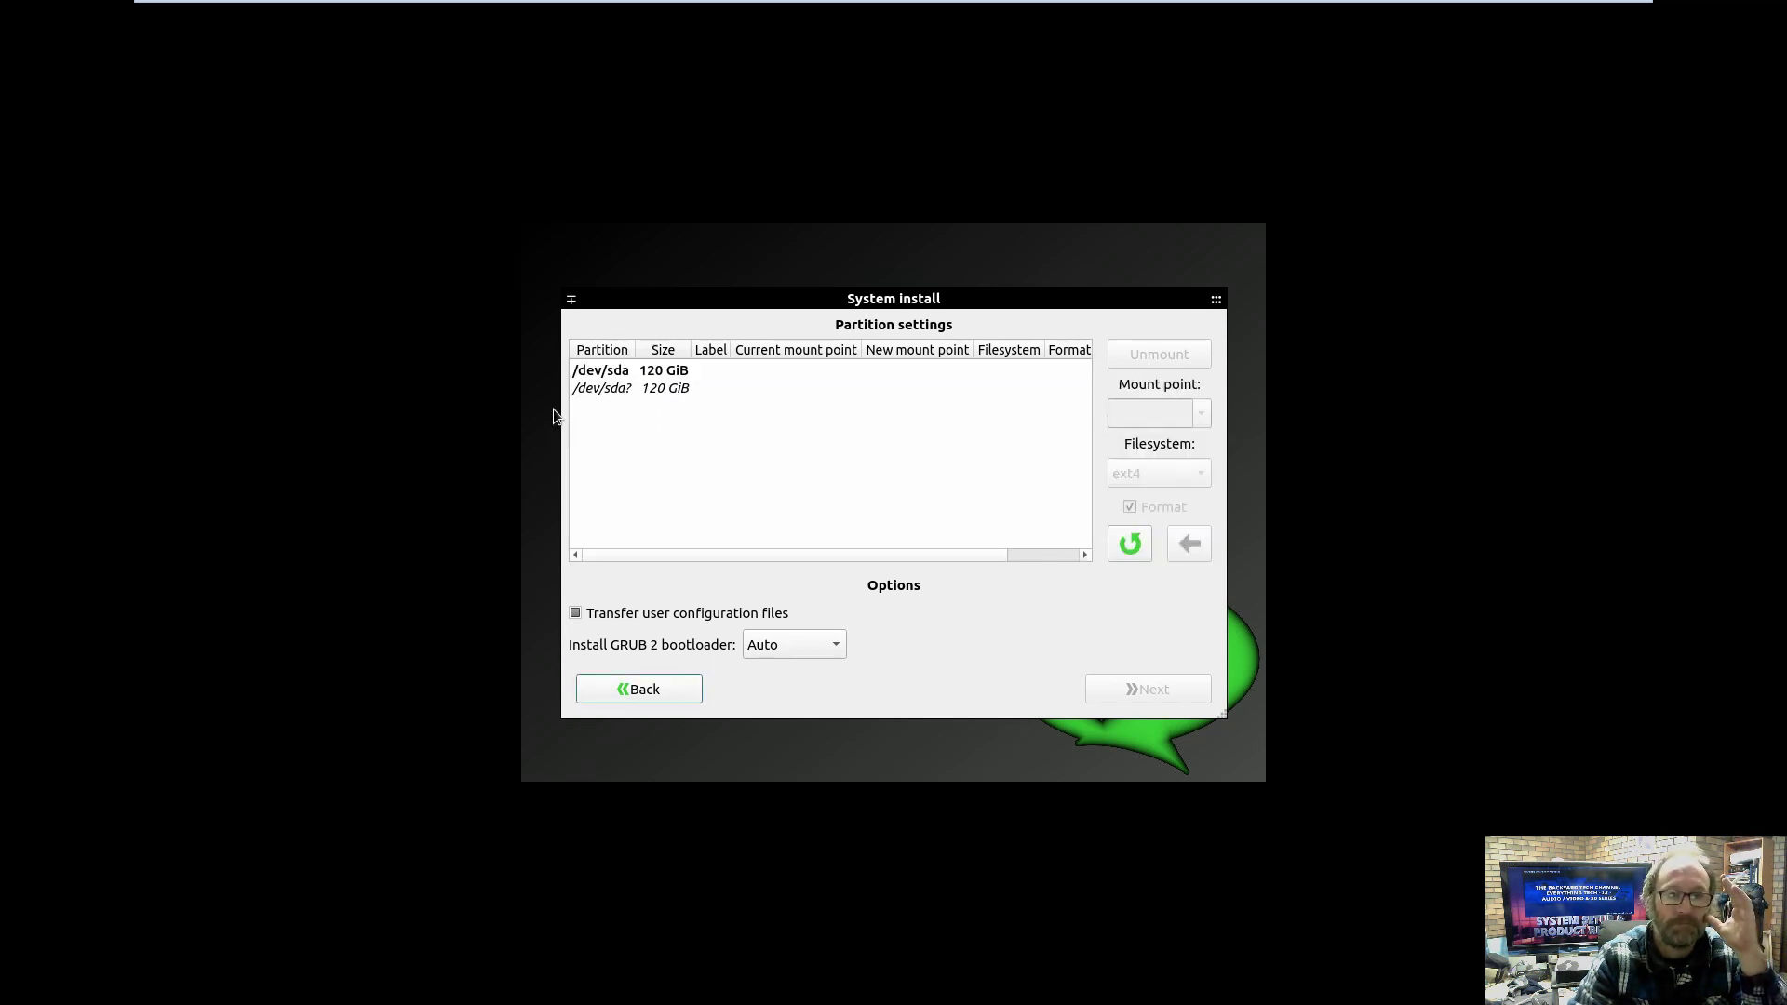
click(613, 388)
click(1179, 419)
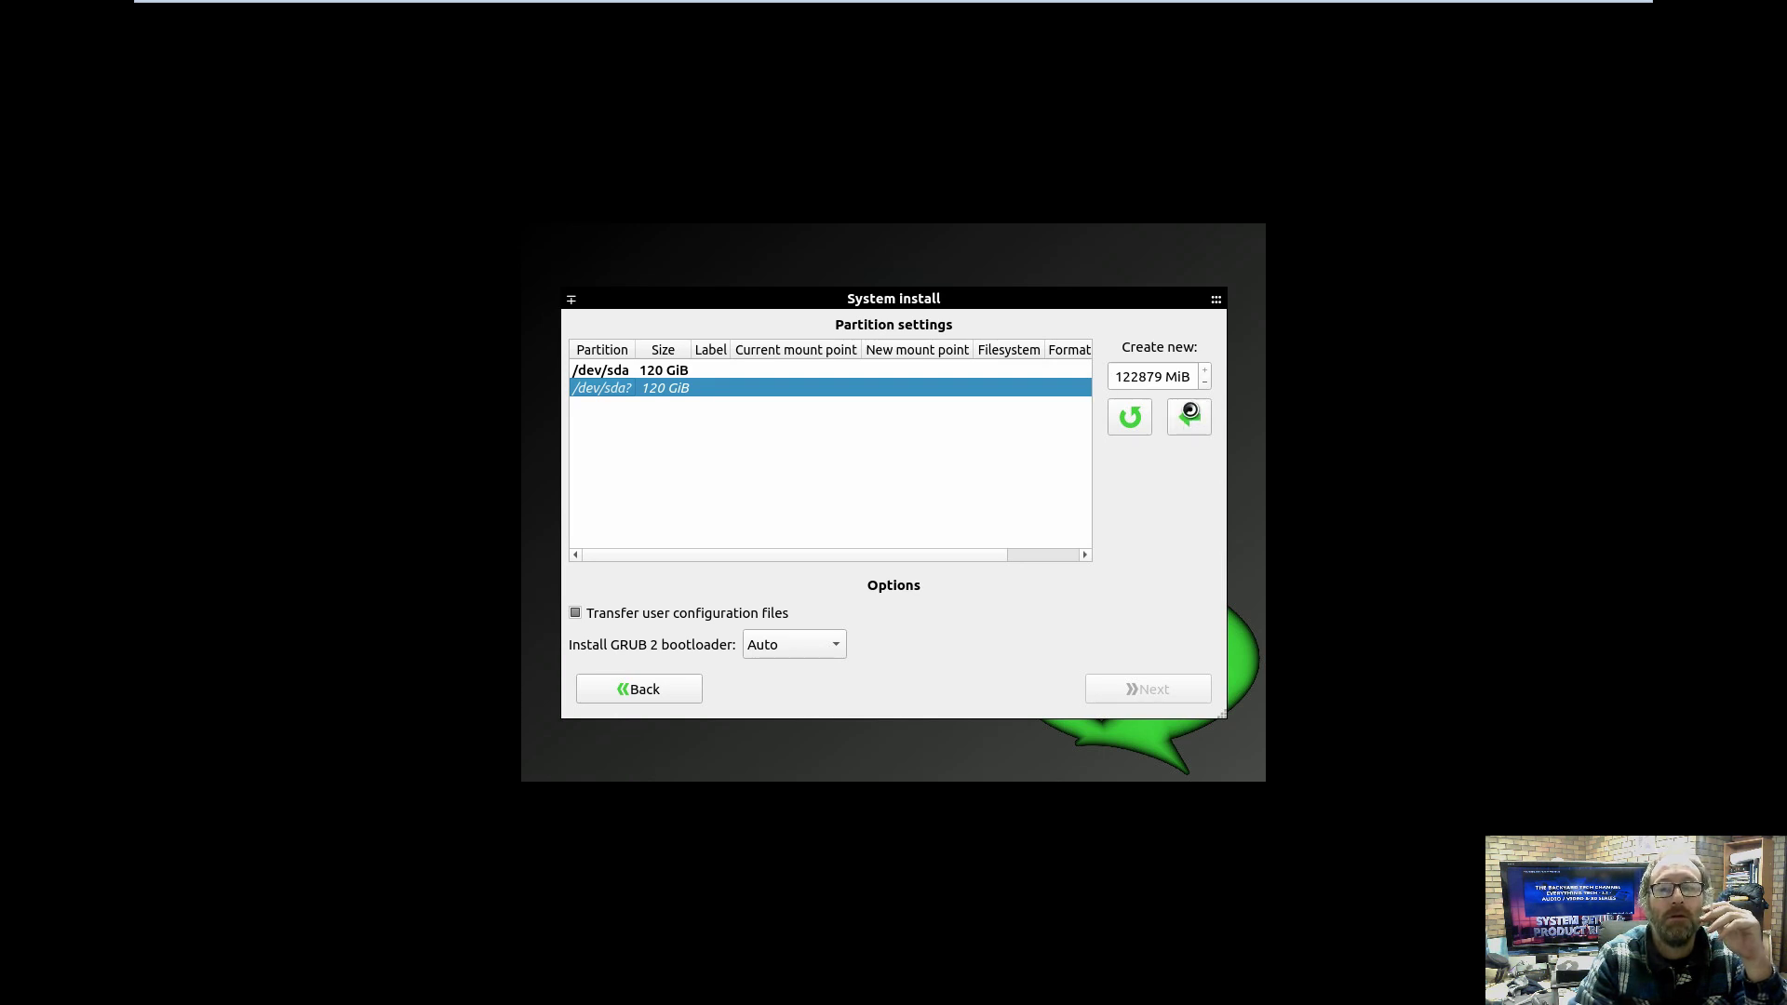
Step: Assign /dev/sda1 the mount point / with ext4 formatting, enable transferring user configuration and data files, and start the installation from the live image
click(1200, 414)
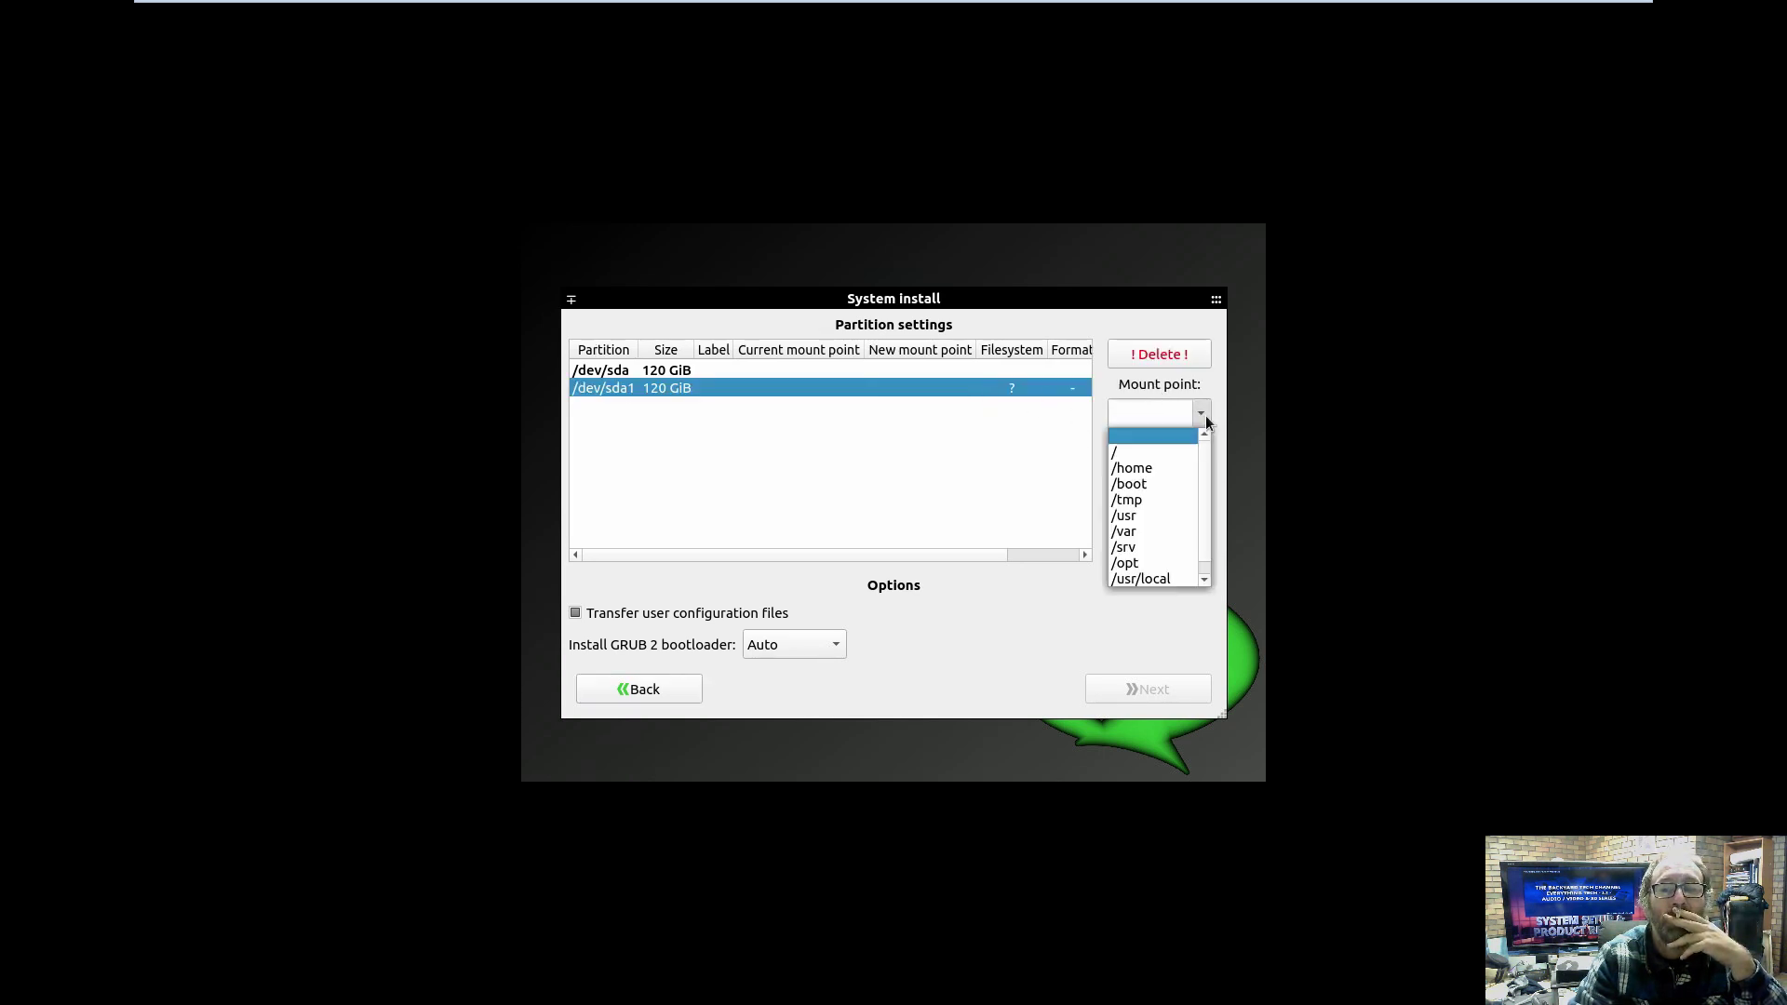
click(1148, 457)
click(618, 616)
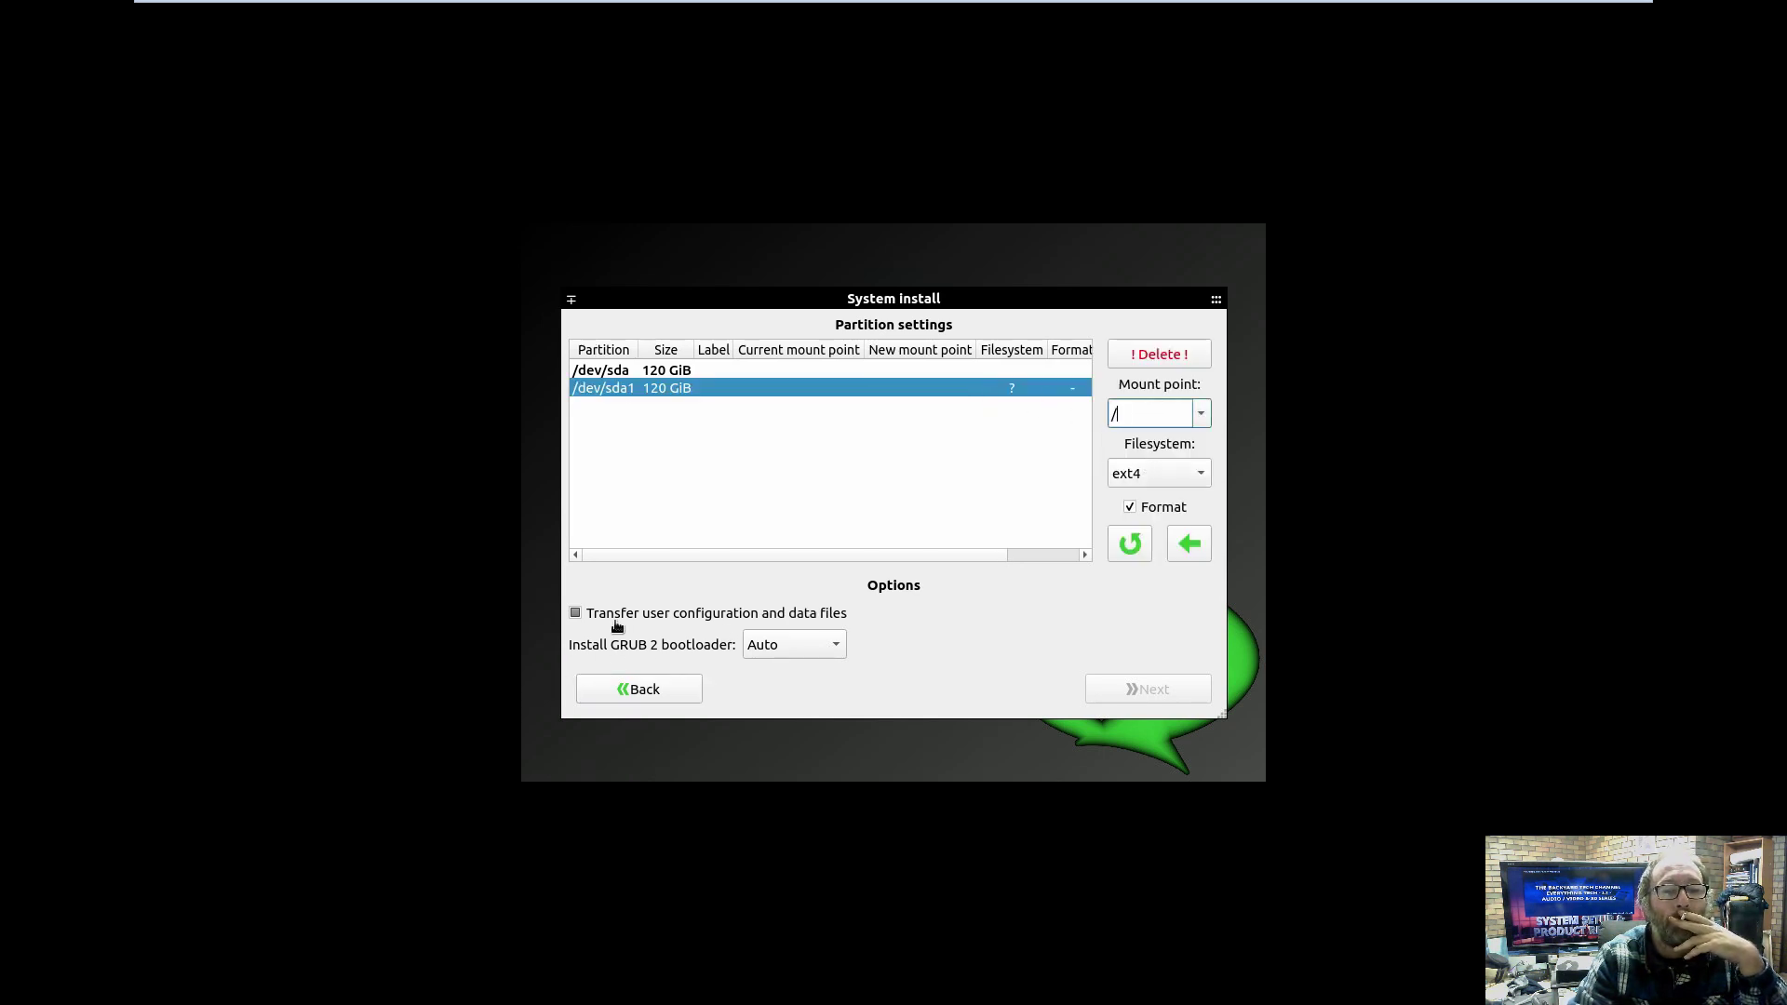
click(1184, 546)
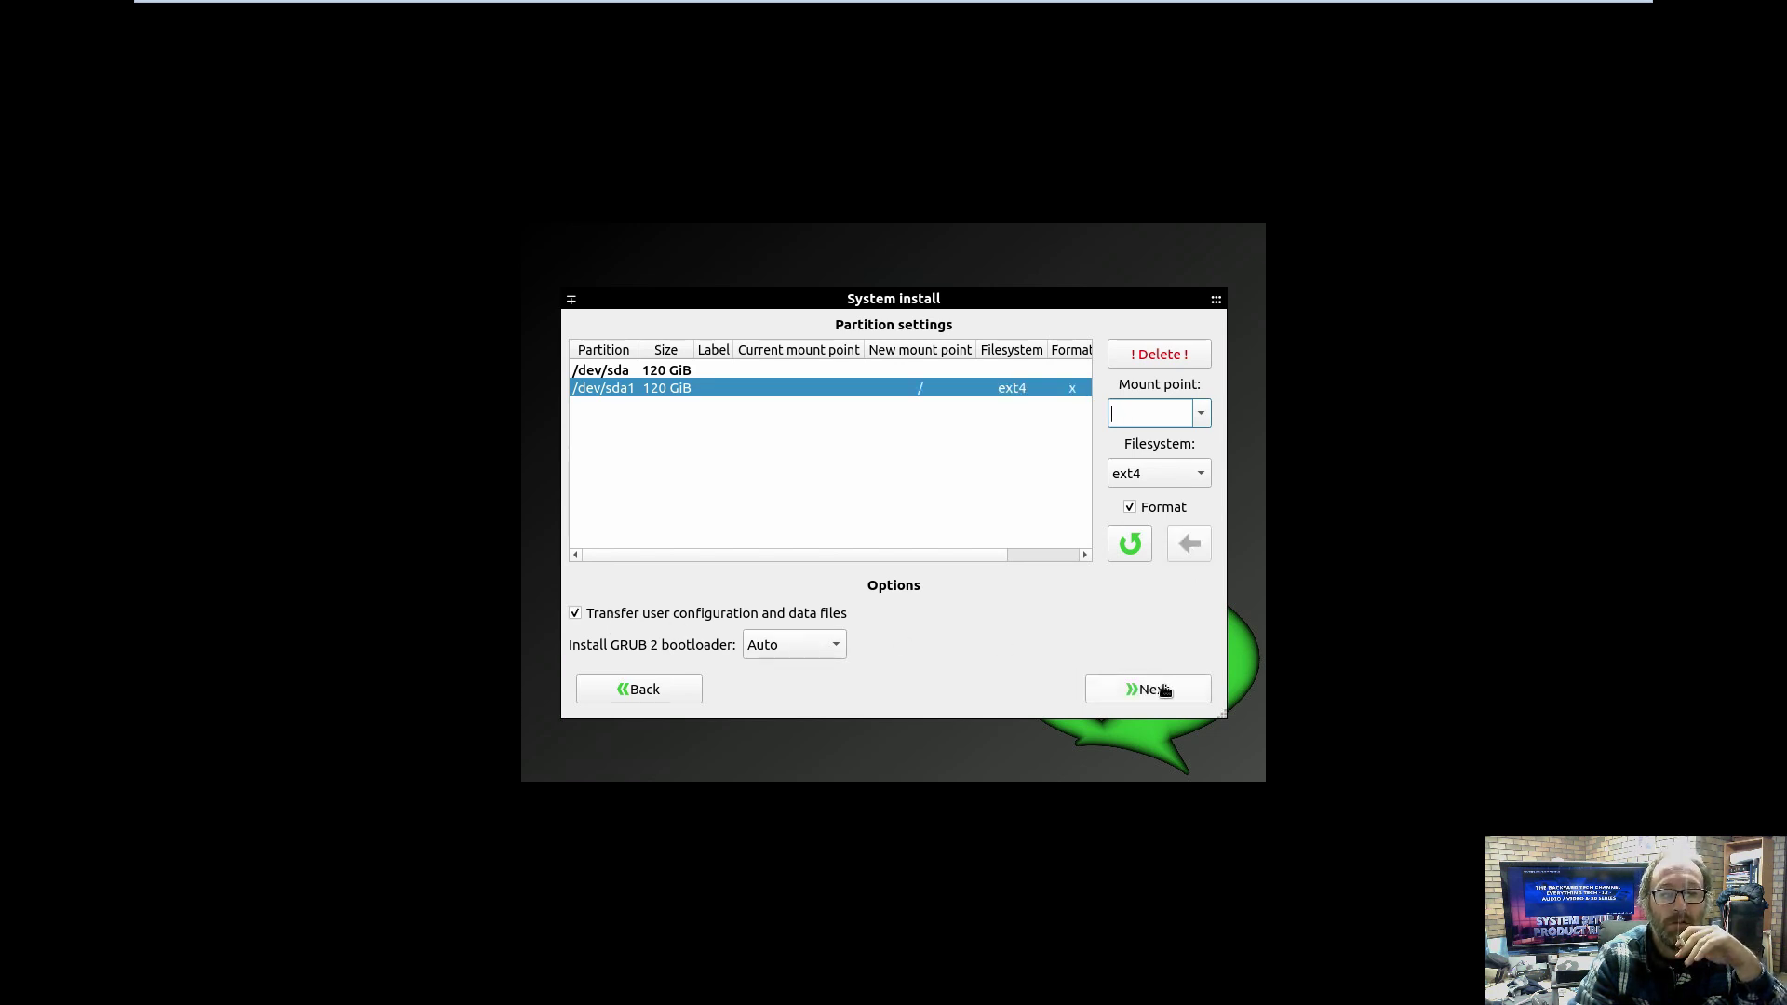
click(1163, 689)
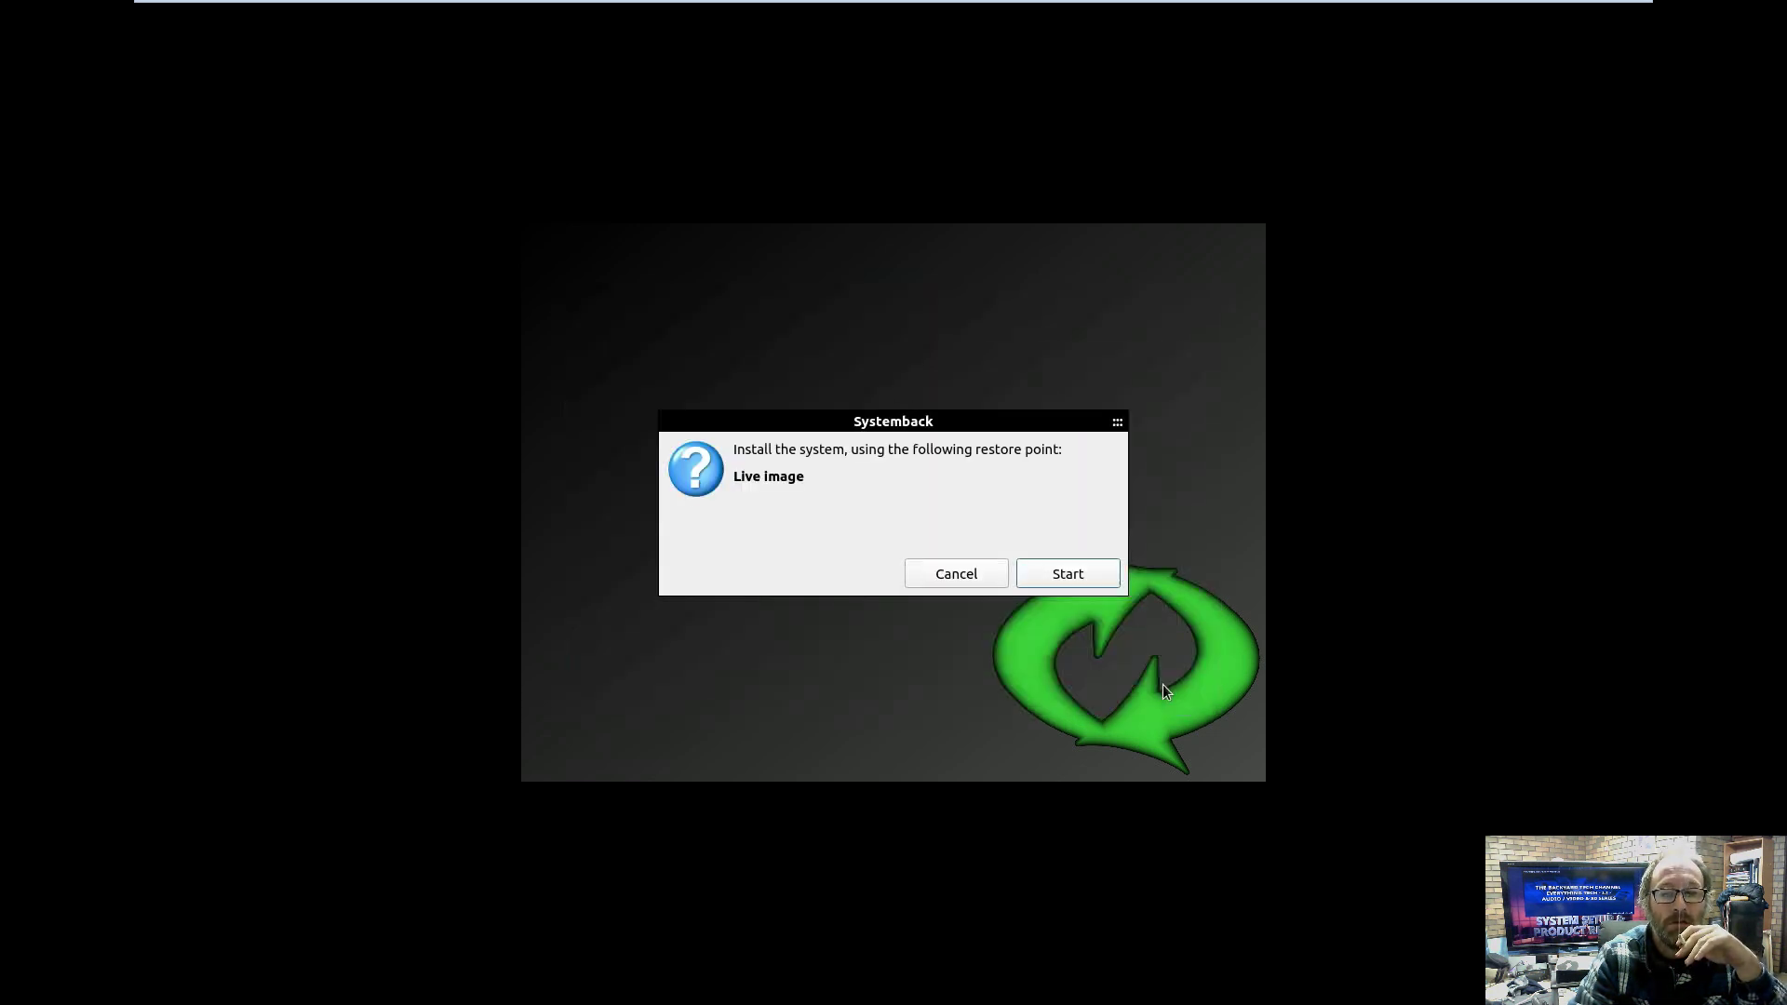
click(1061, 571)
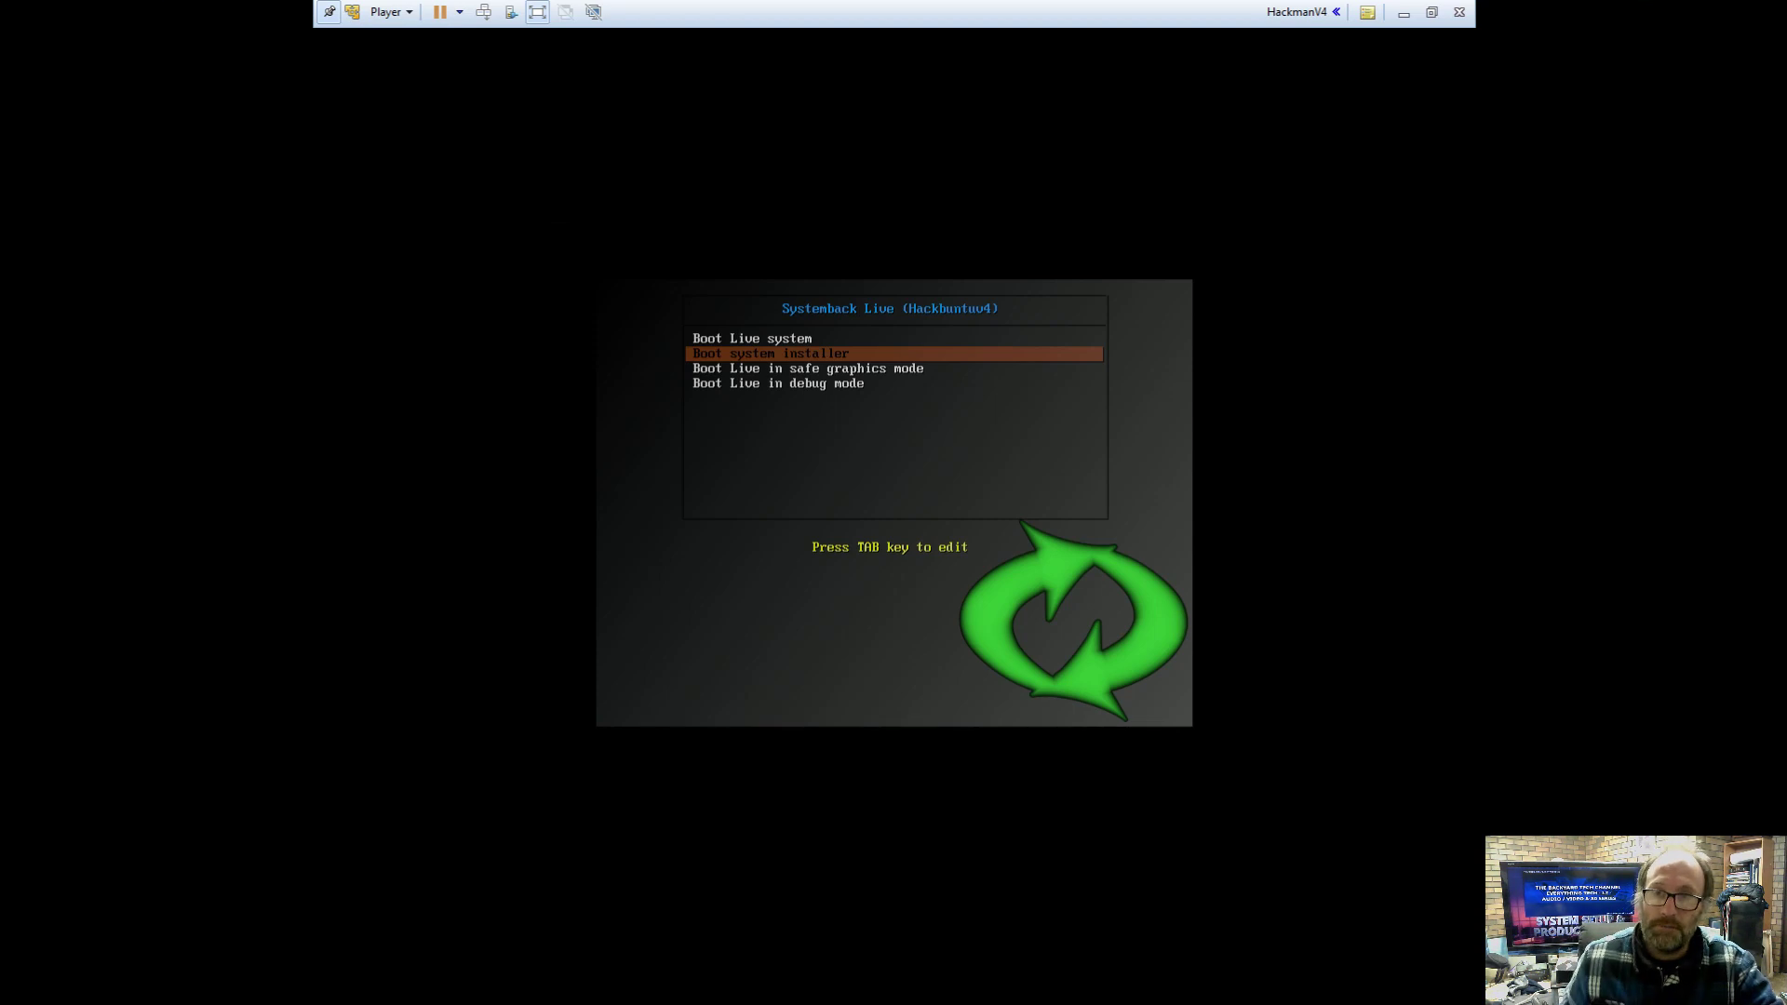
Step: Boot the system installer in the HackmanV4 virtual machine and unpin the full-screen player toolbar
key(Return)
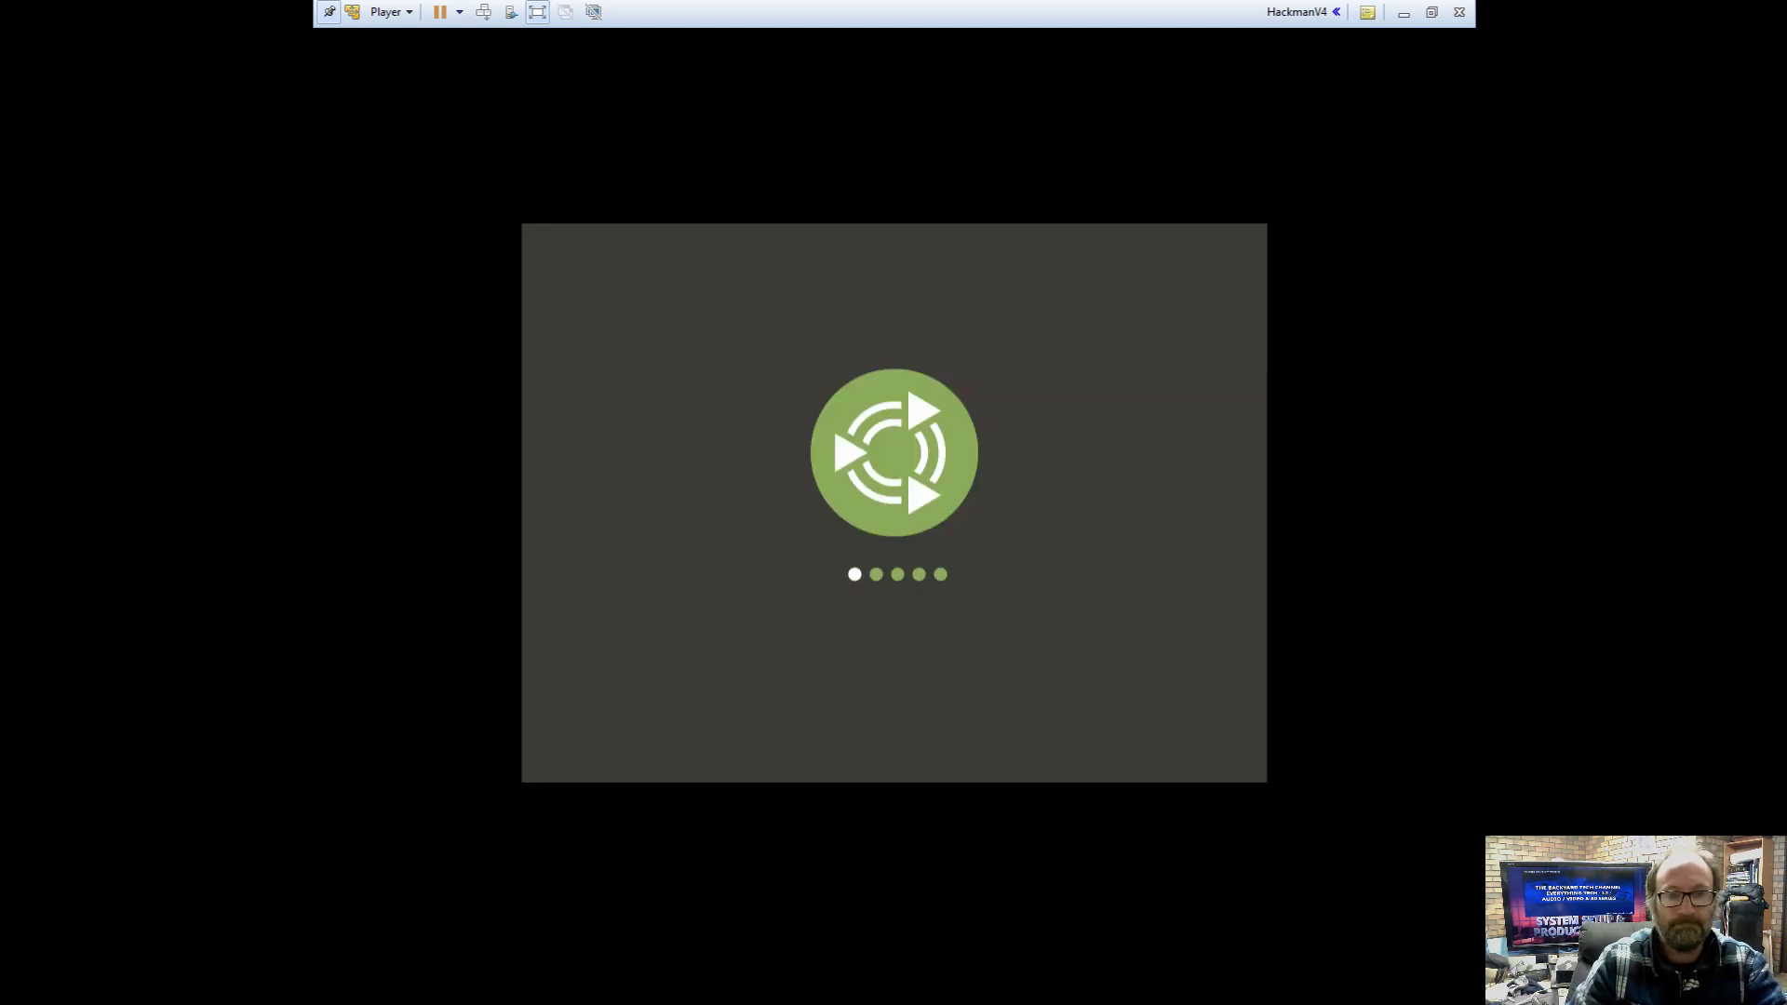
click(327, 13)
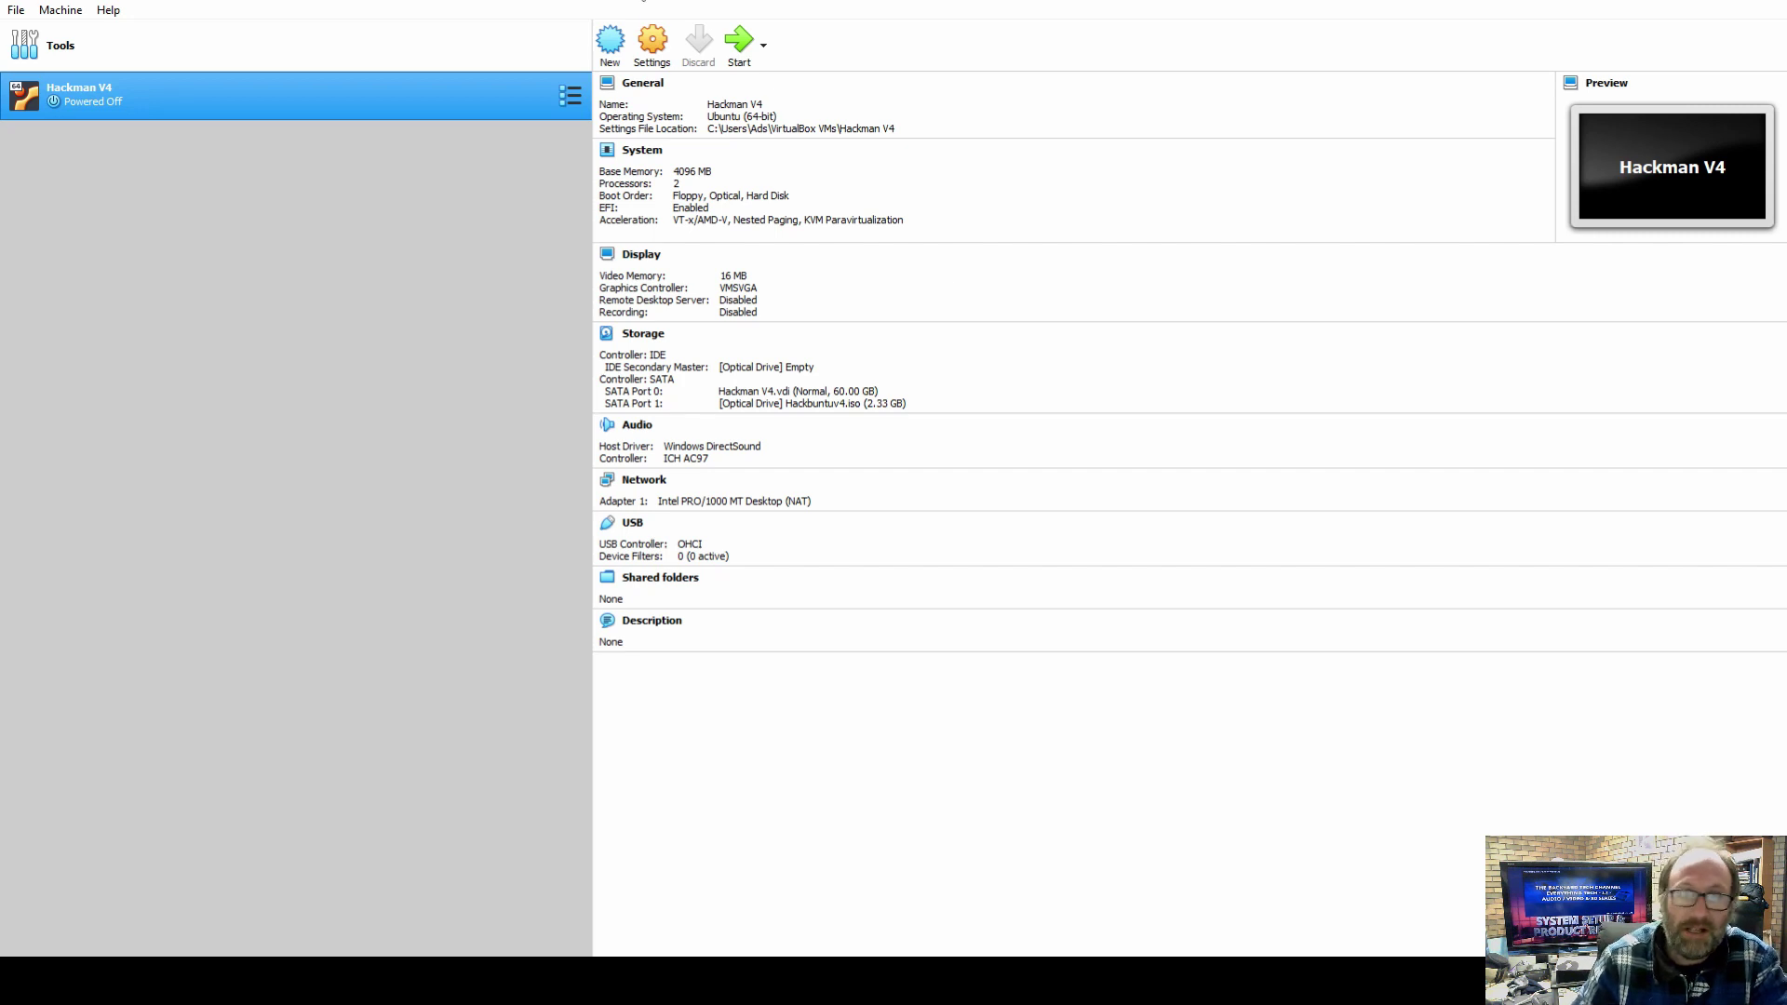
Step: Switch to VirtualBox, start the Hackman V4 virtual machine and boot its system installer with input capture allowed, dismissing the notification bars
click(740, 42)
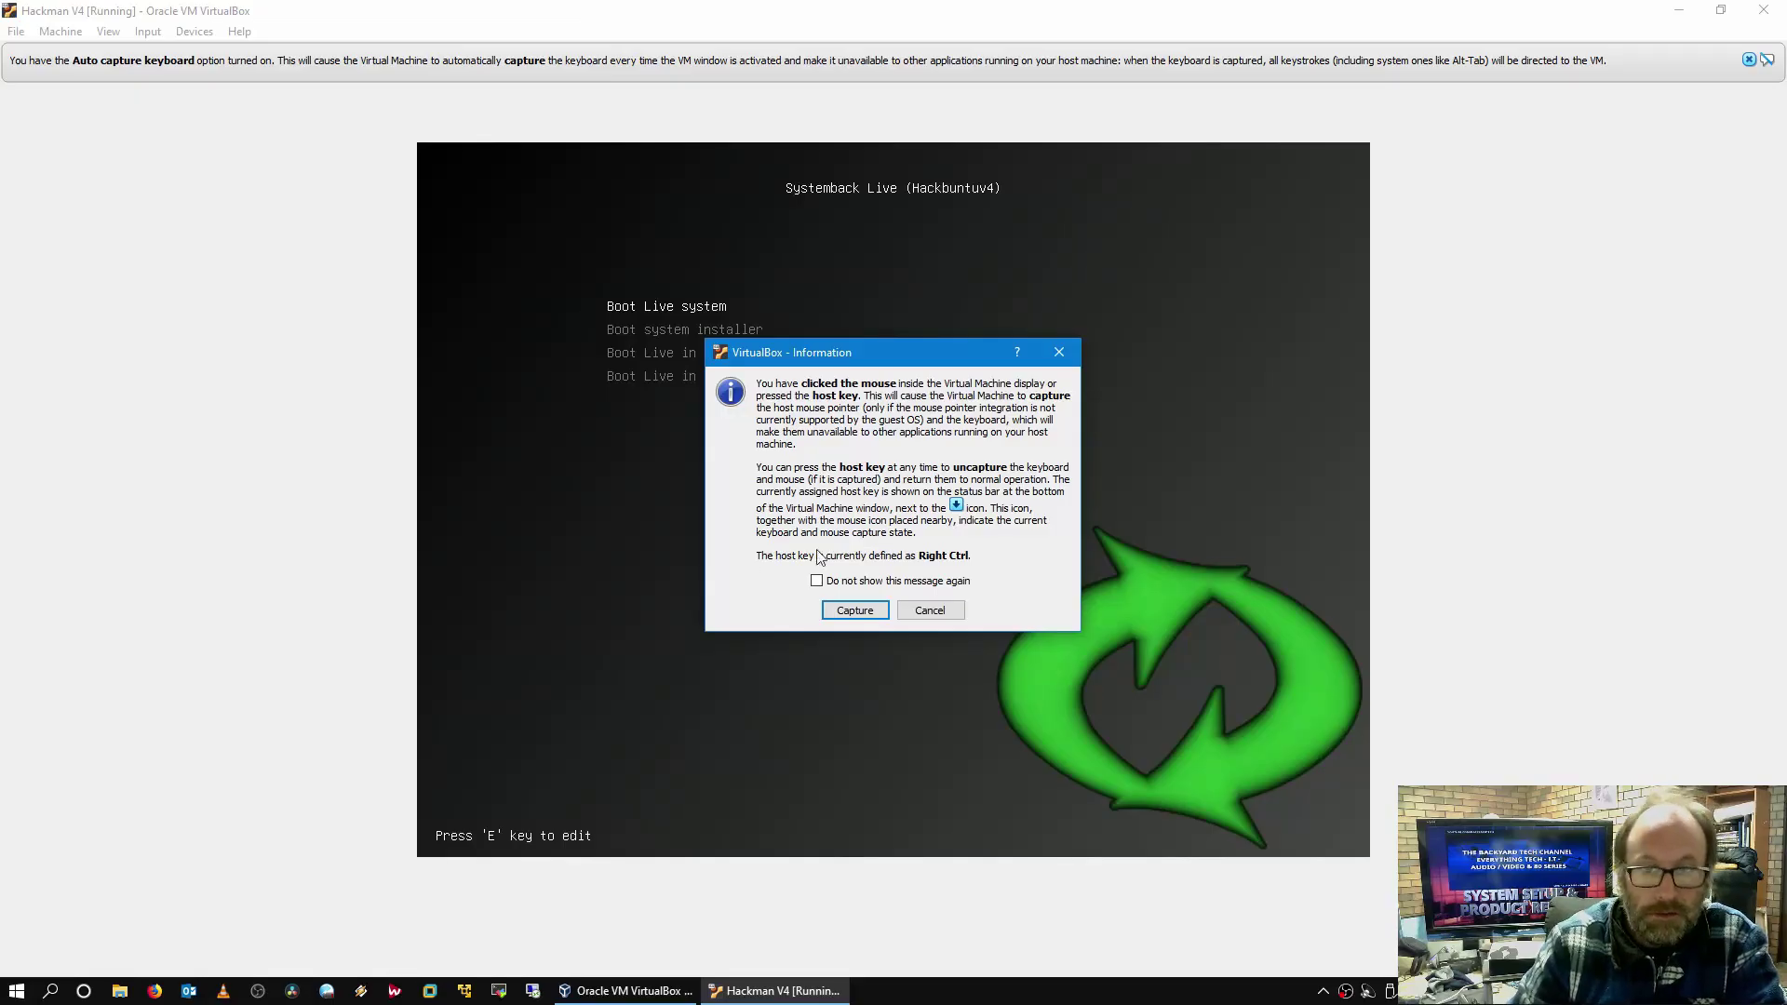
click(852, 609)
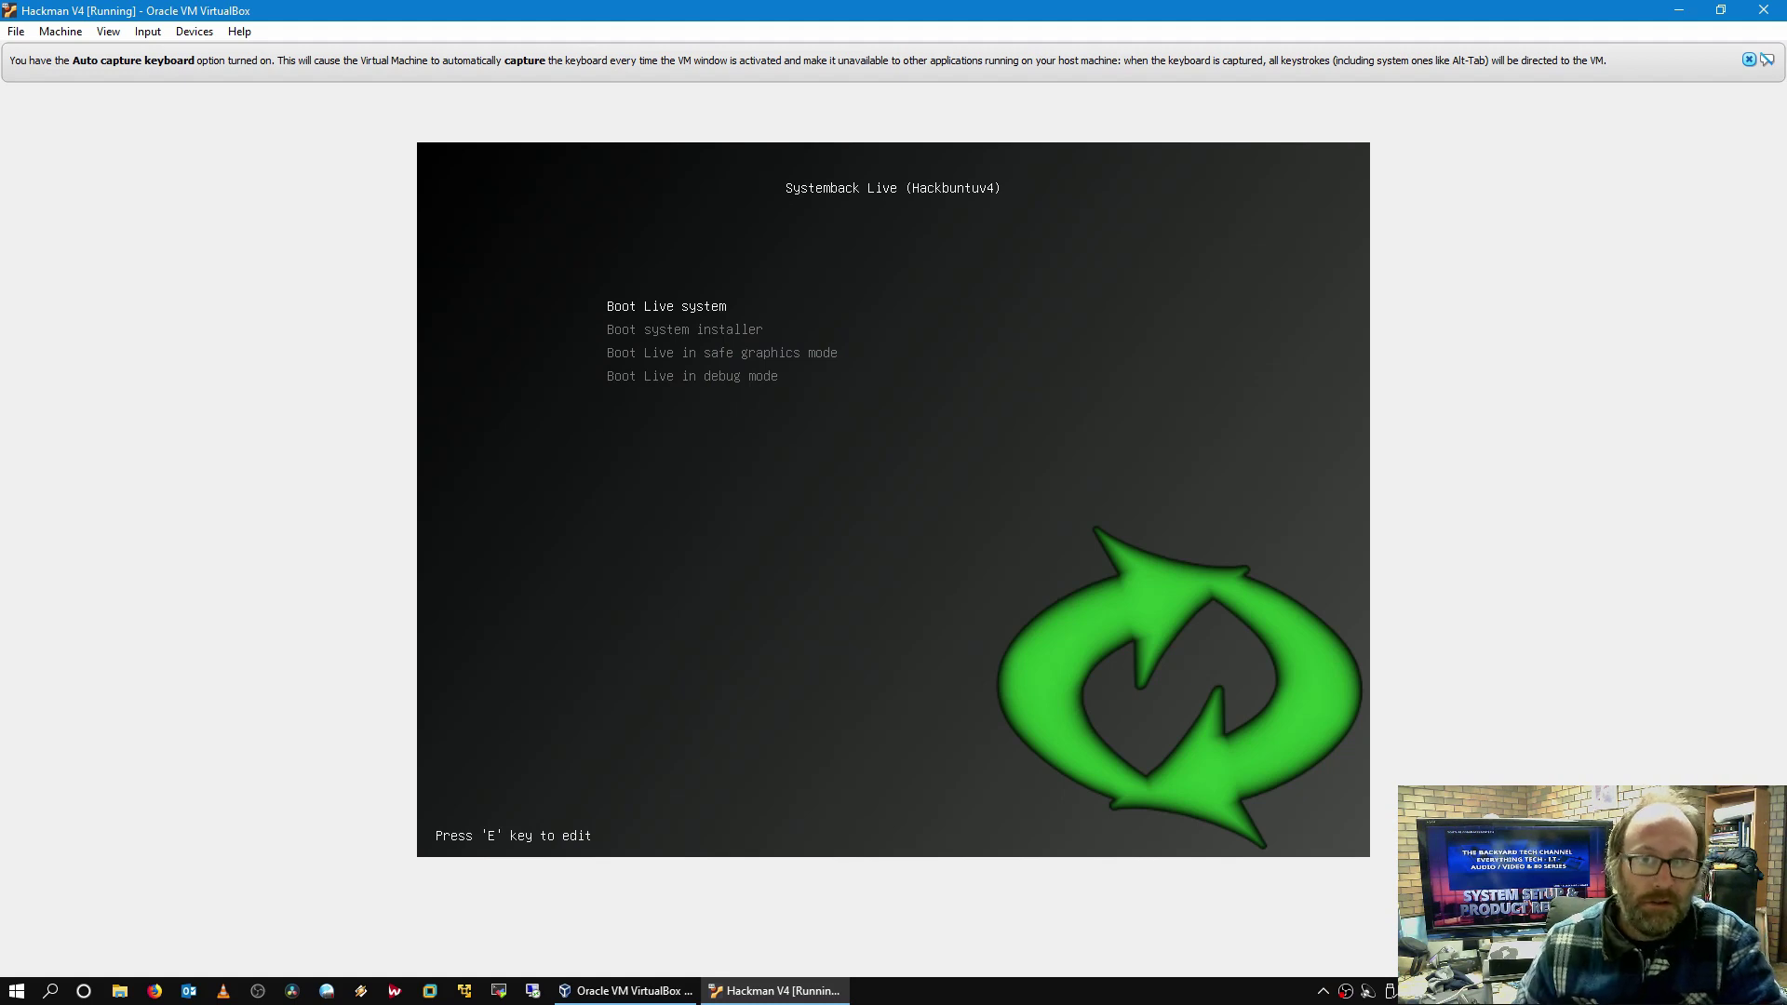
key(Down)
key(Return)
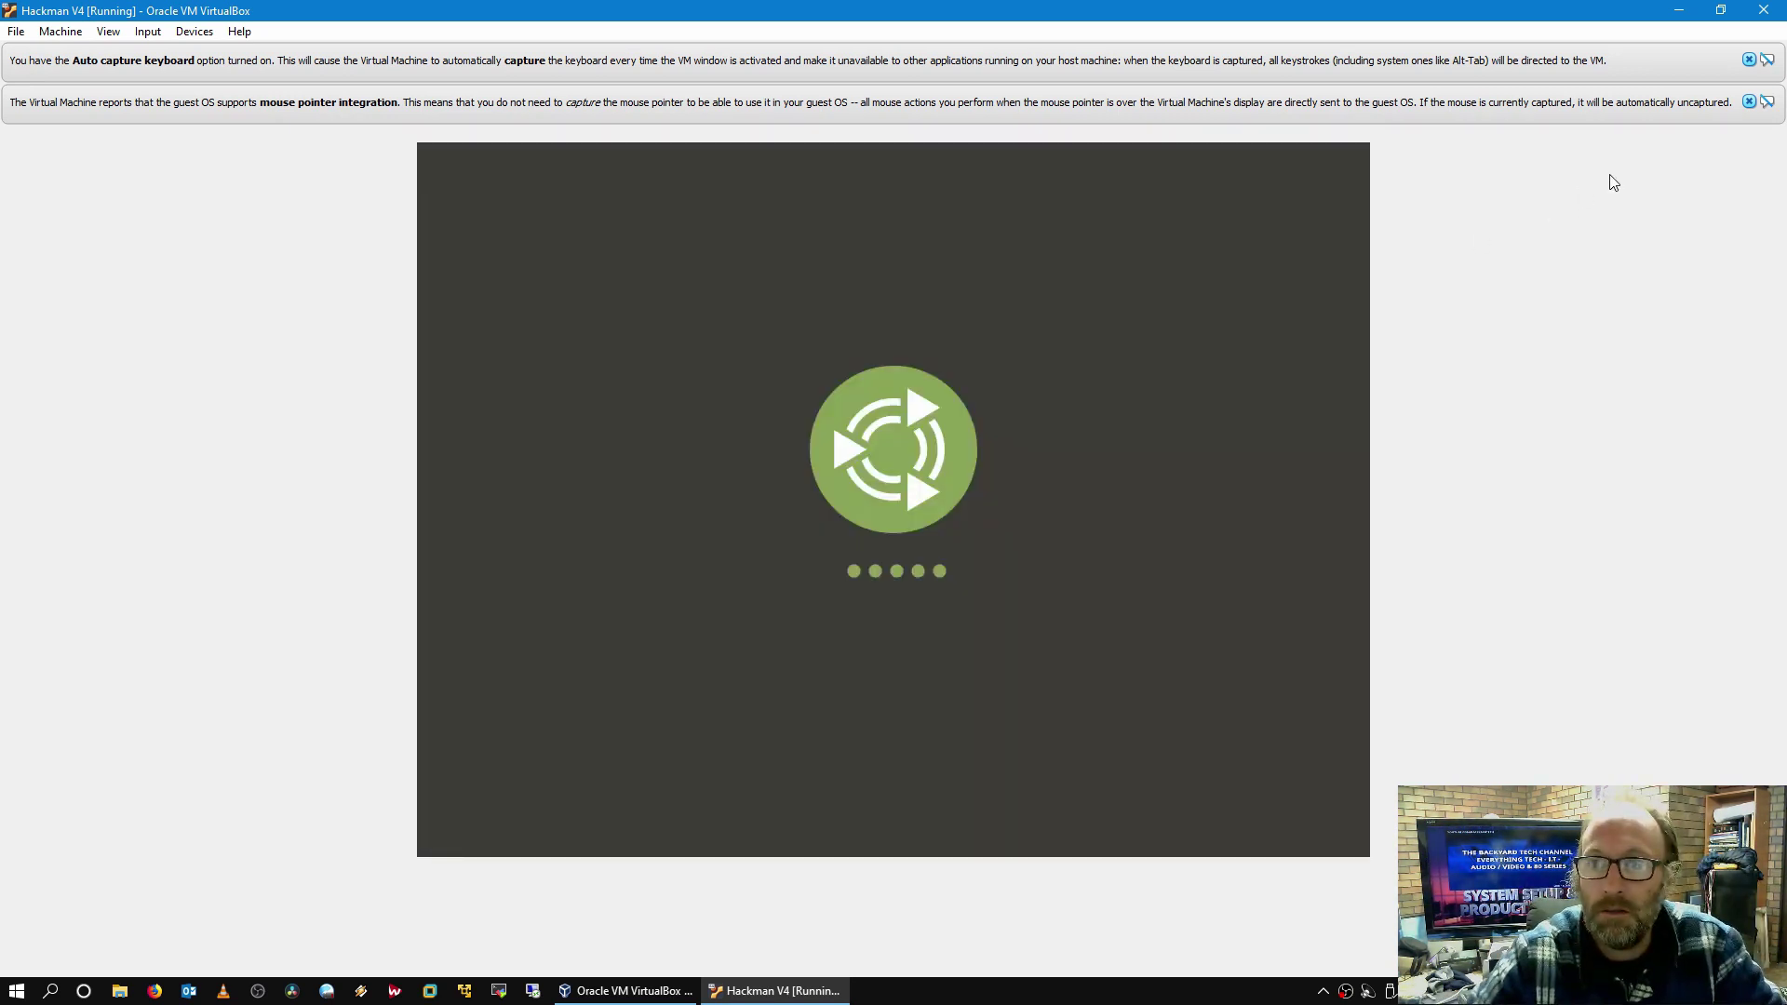
click(1750, 102)
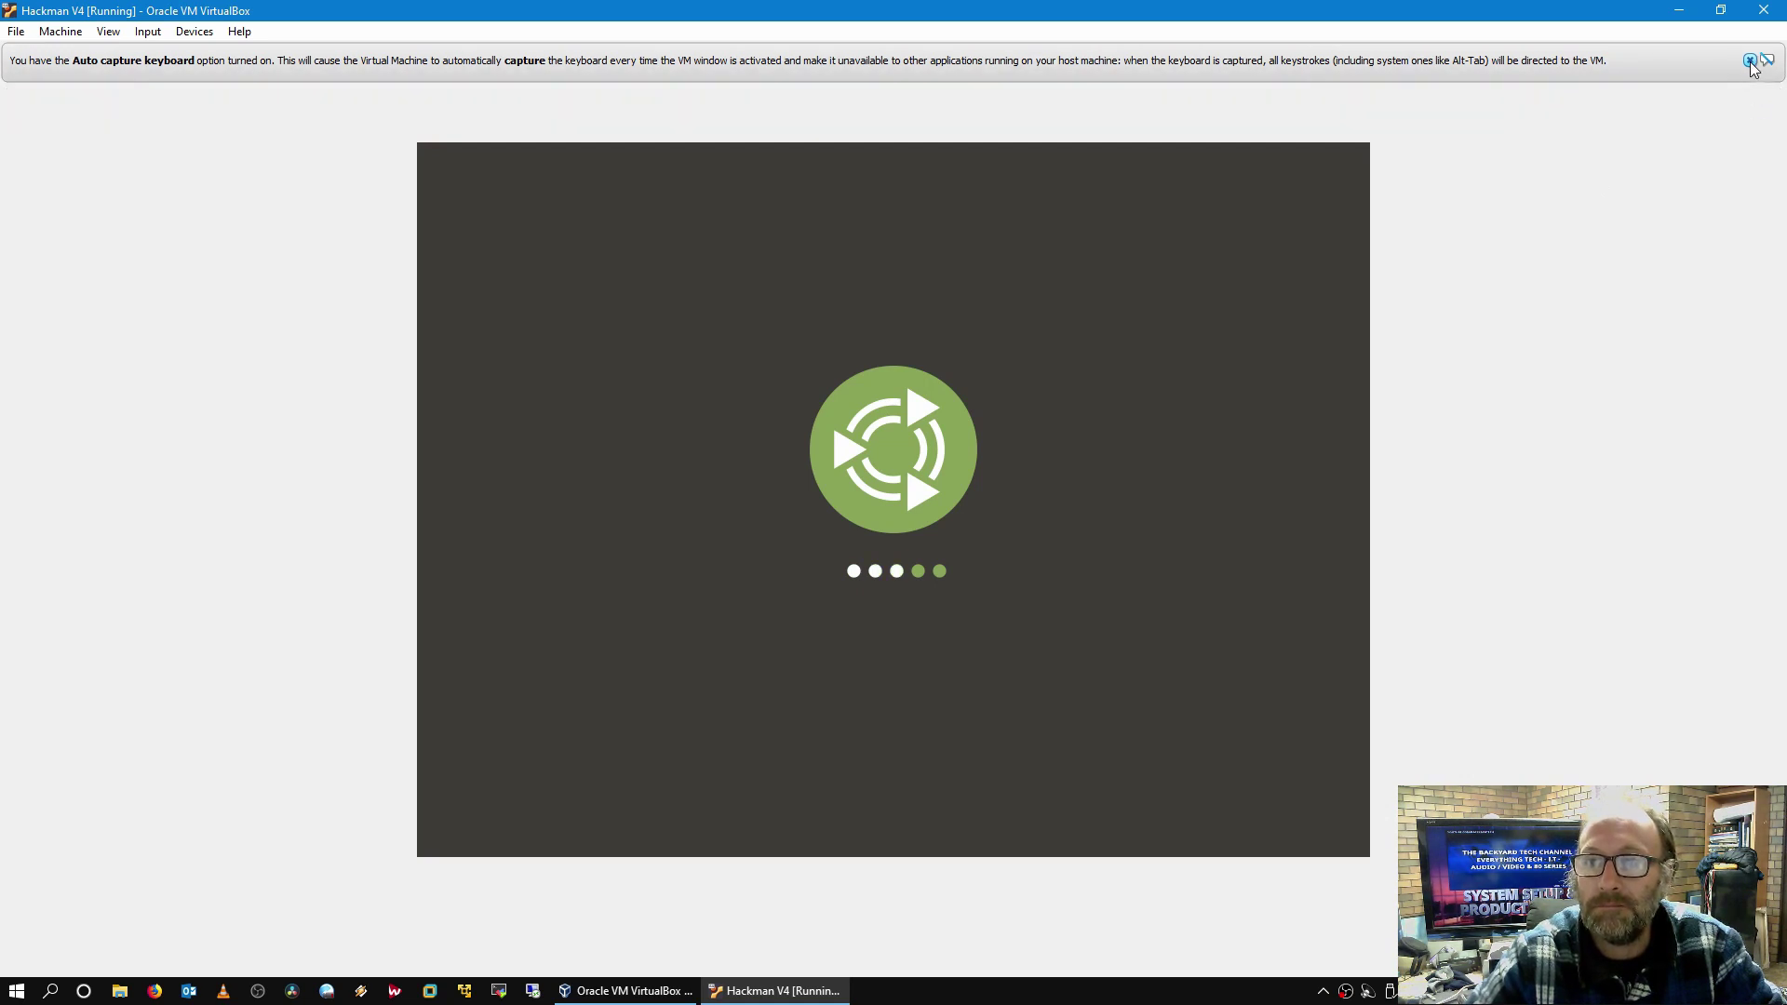
click(1750, 59)
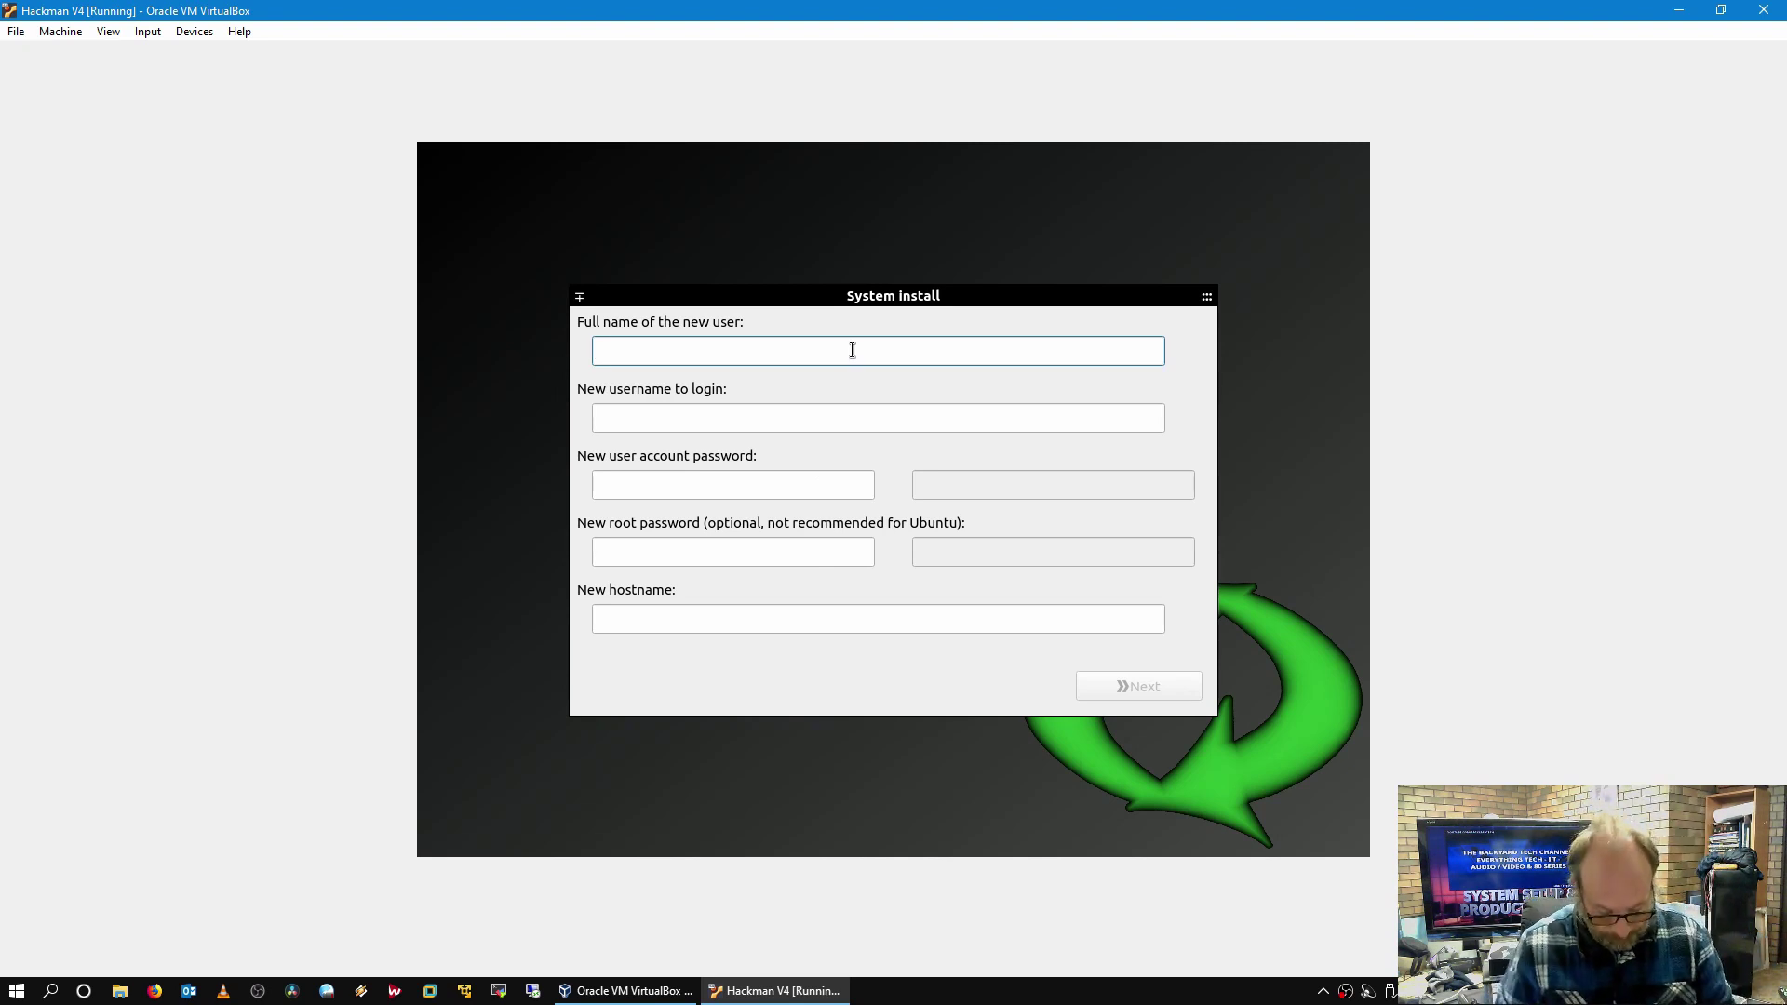
Step: Enter Backyard as the new user's full name and backyard as the login username in the VirtualBox installation
text(Backyard)
key(Tab)
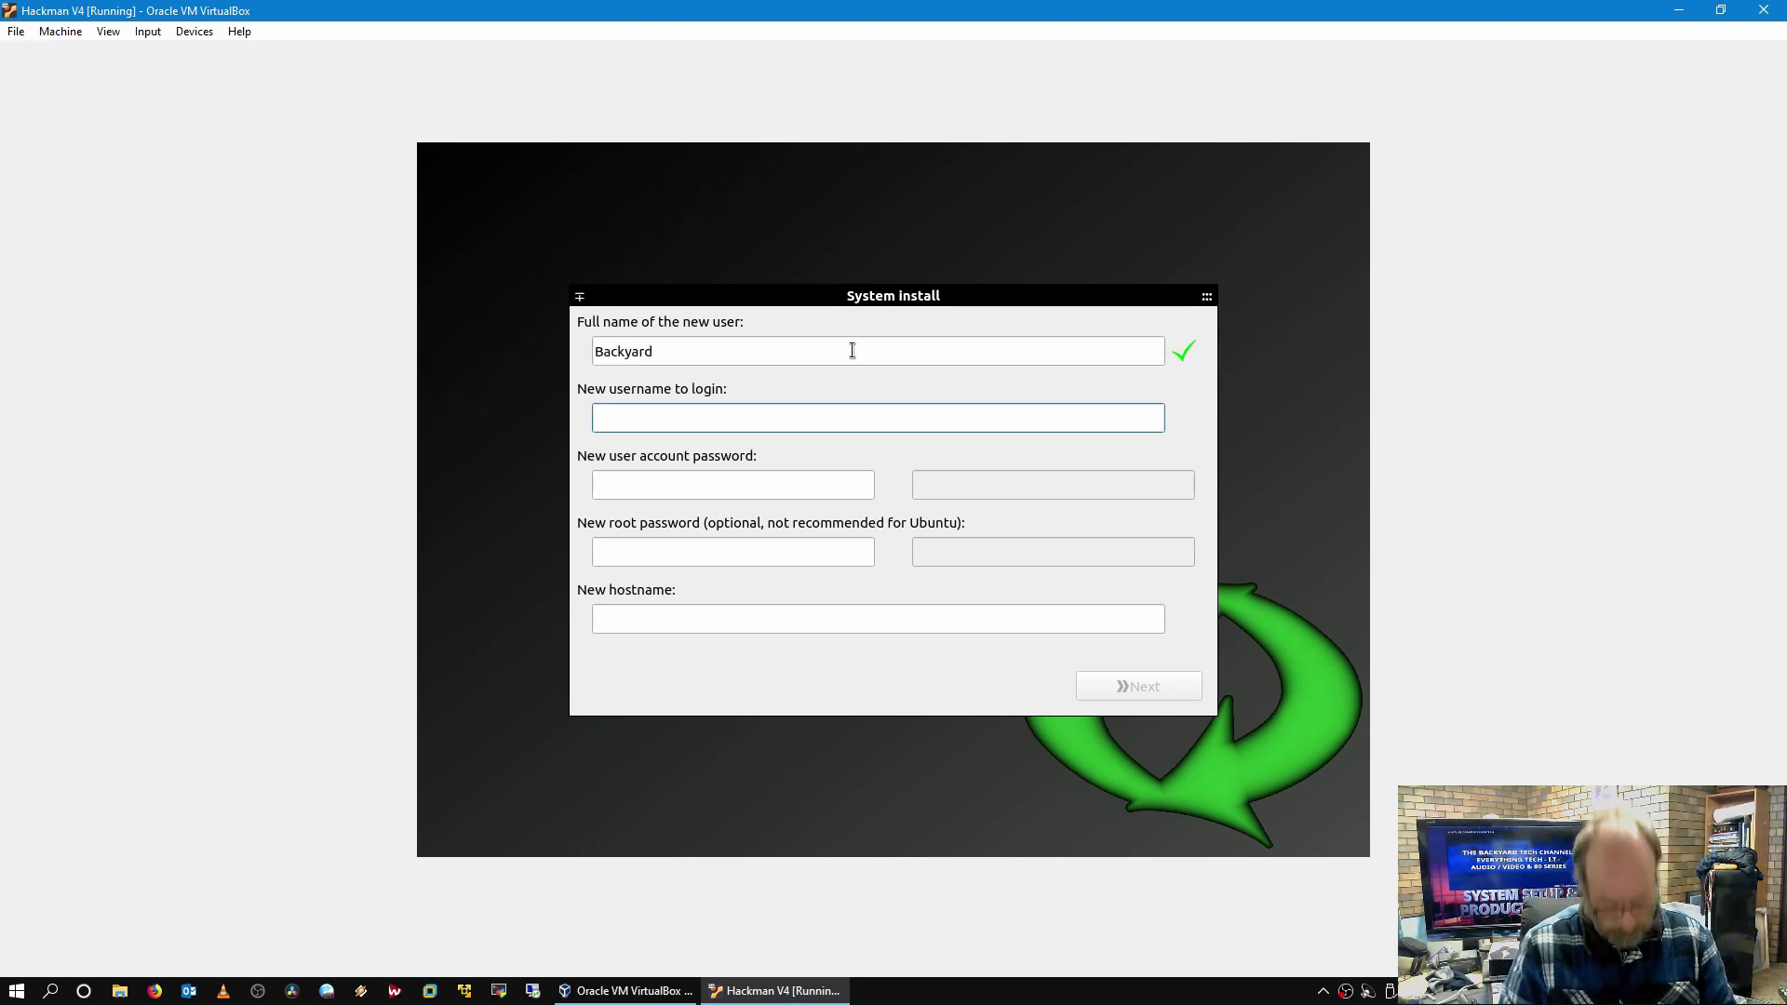
text(backyard)
key(Tab)
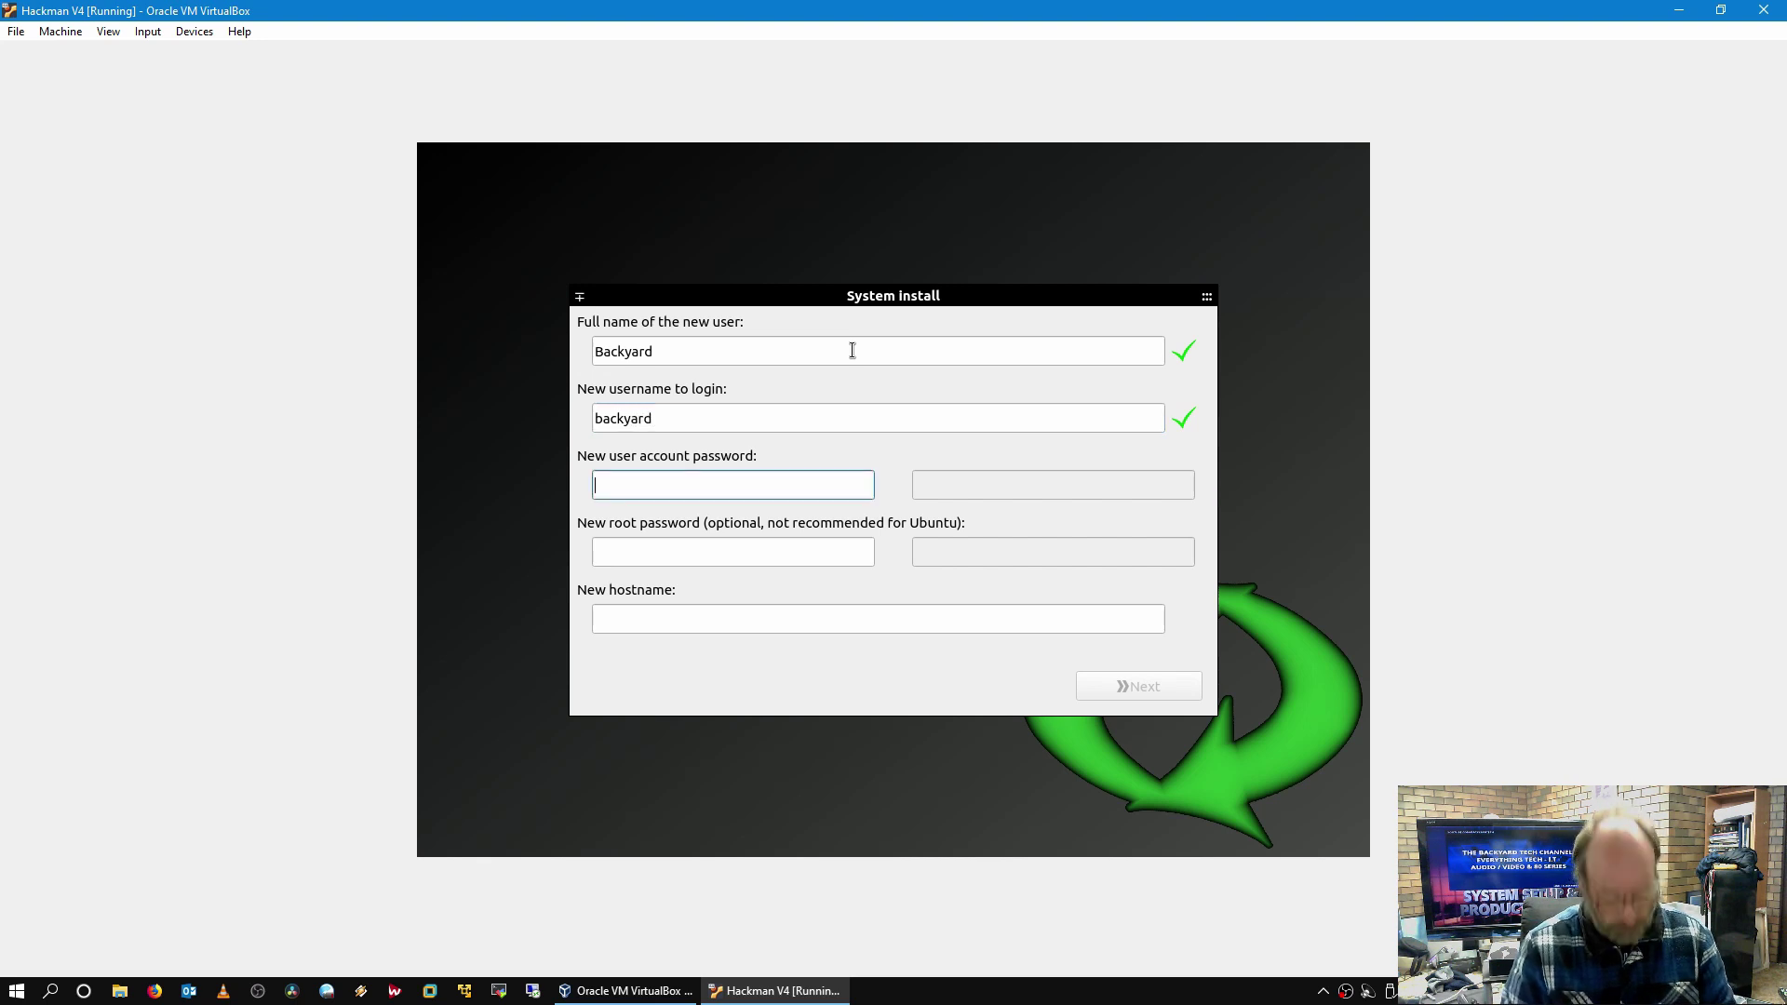
Step: Enter the new user account password and its confirmation, skipping the optional root password
text(******)
key(Tab)
text(*)
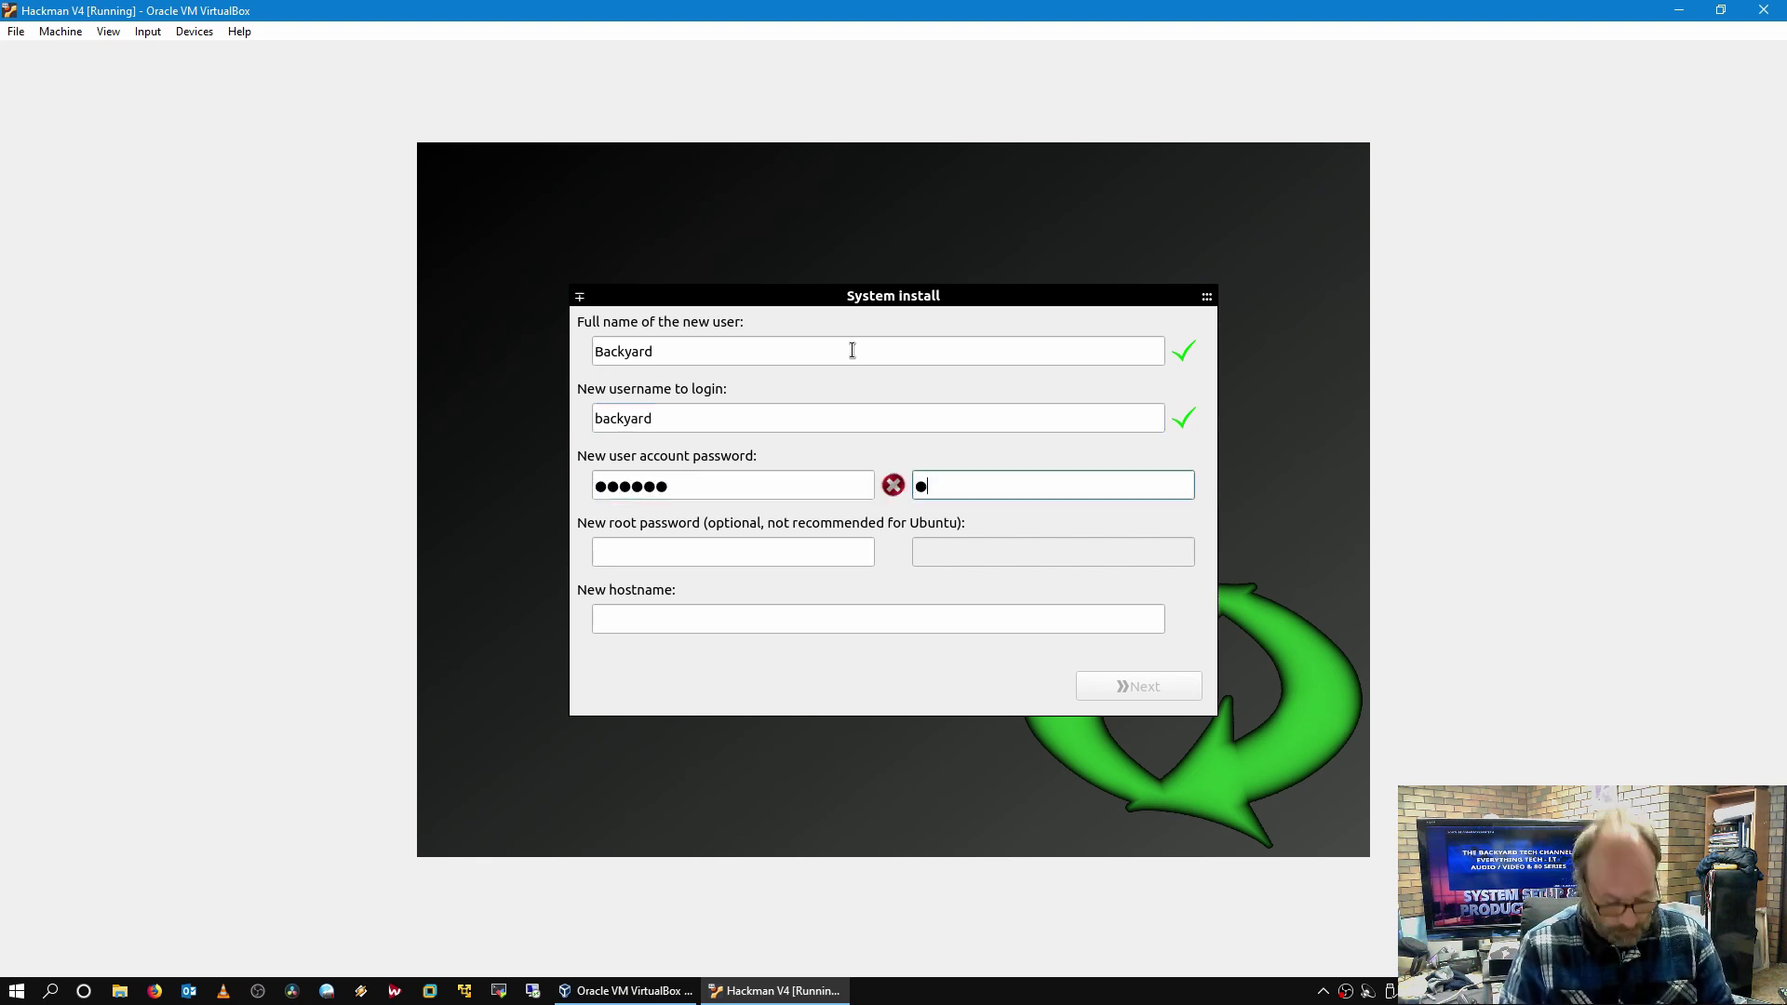
text(*****)
key(Tab)
key(Tab)
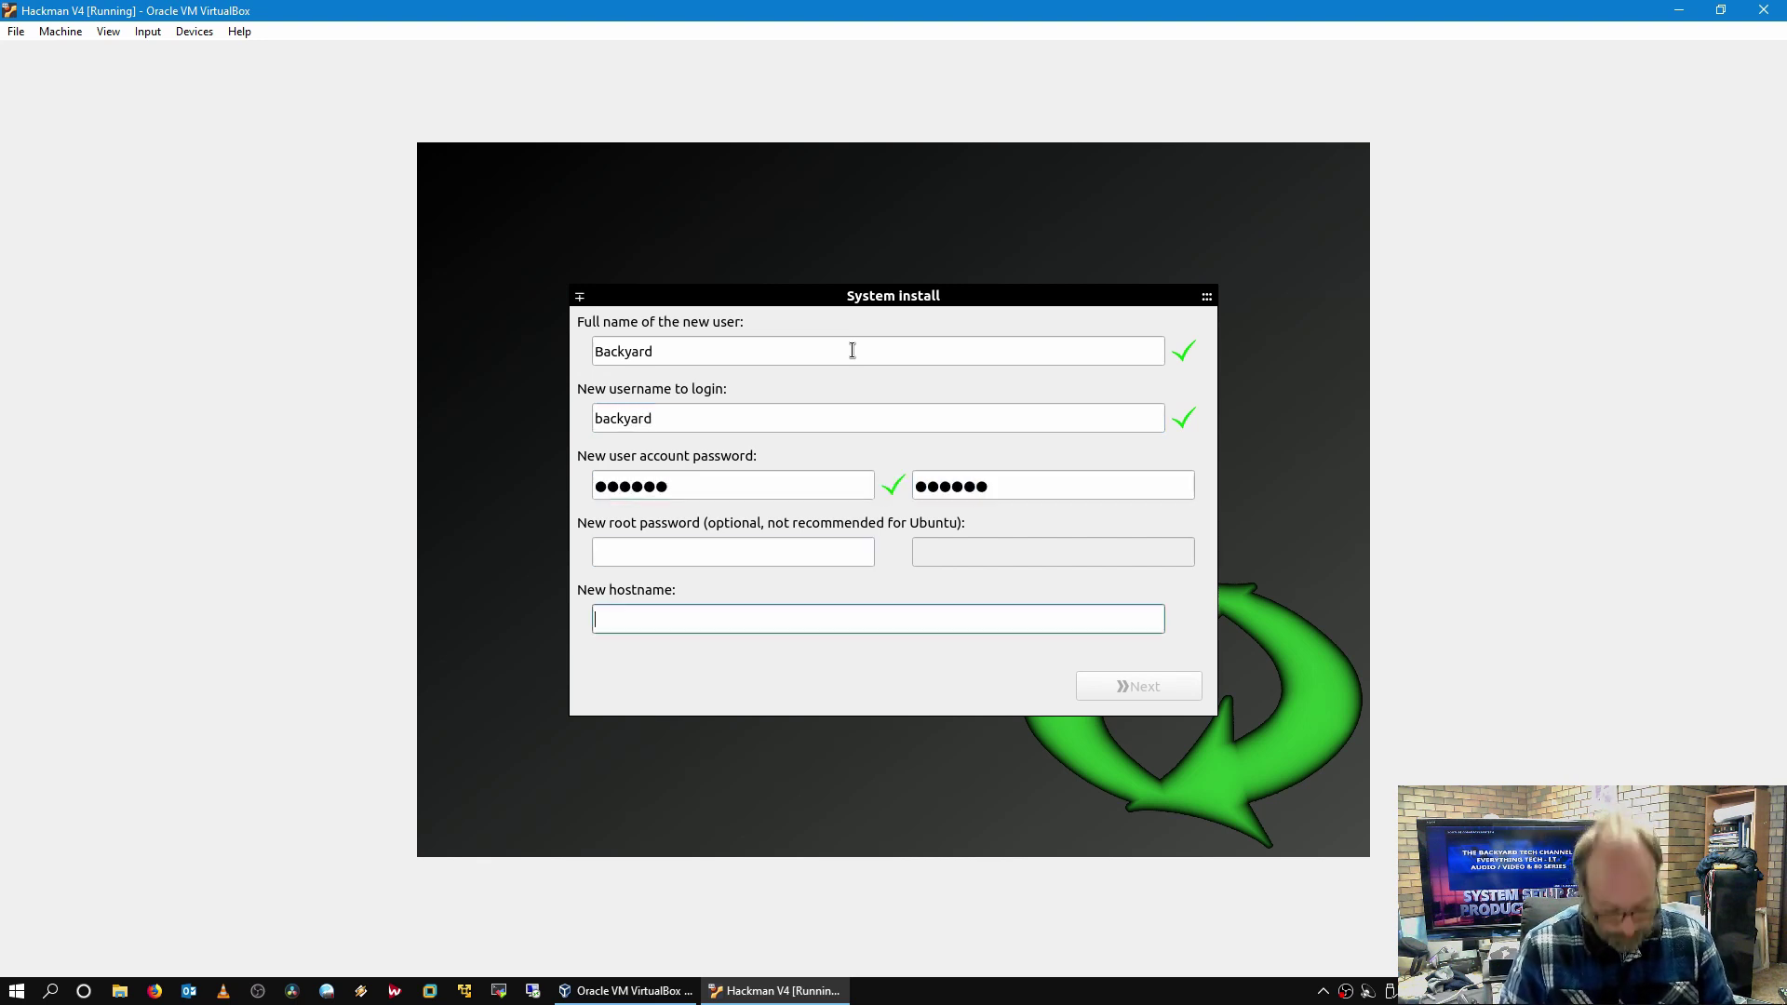
Step: Name the host hackmanv4-vm and proceed to the partition settings for the 60 GiB disk
text(hacka)
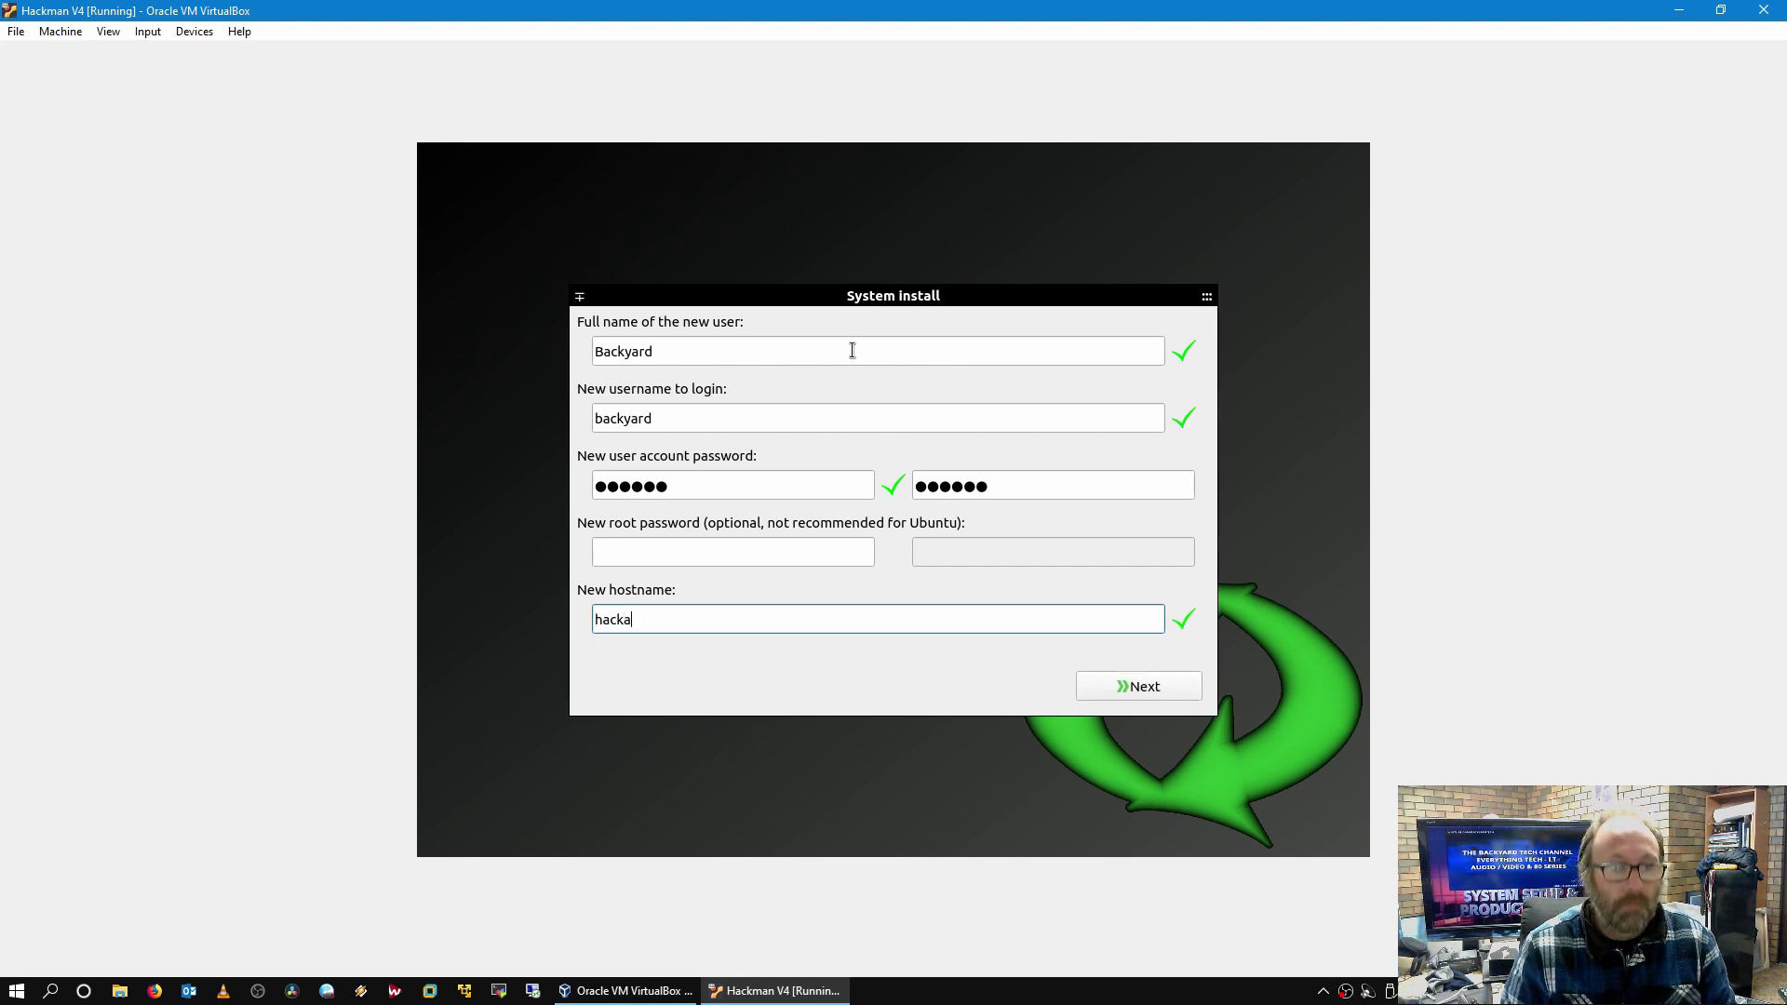
key(BackSpace)
text(man)
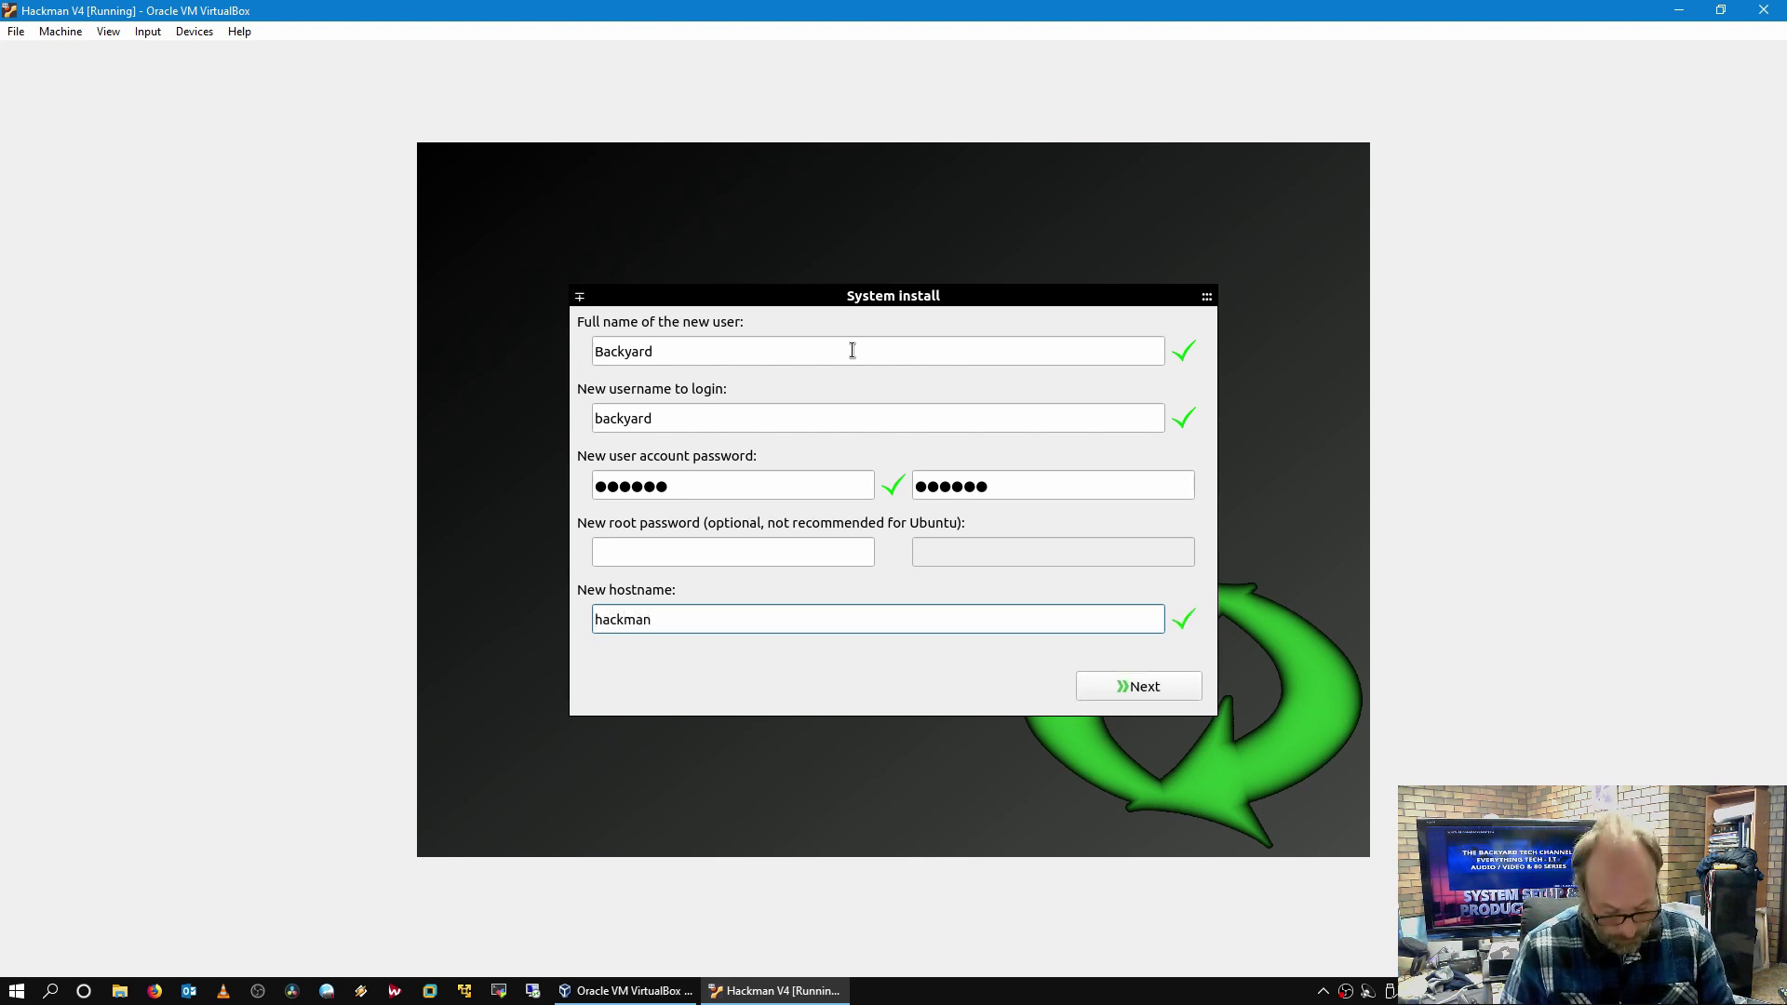
text(v4-vm)
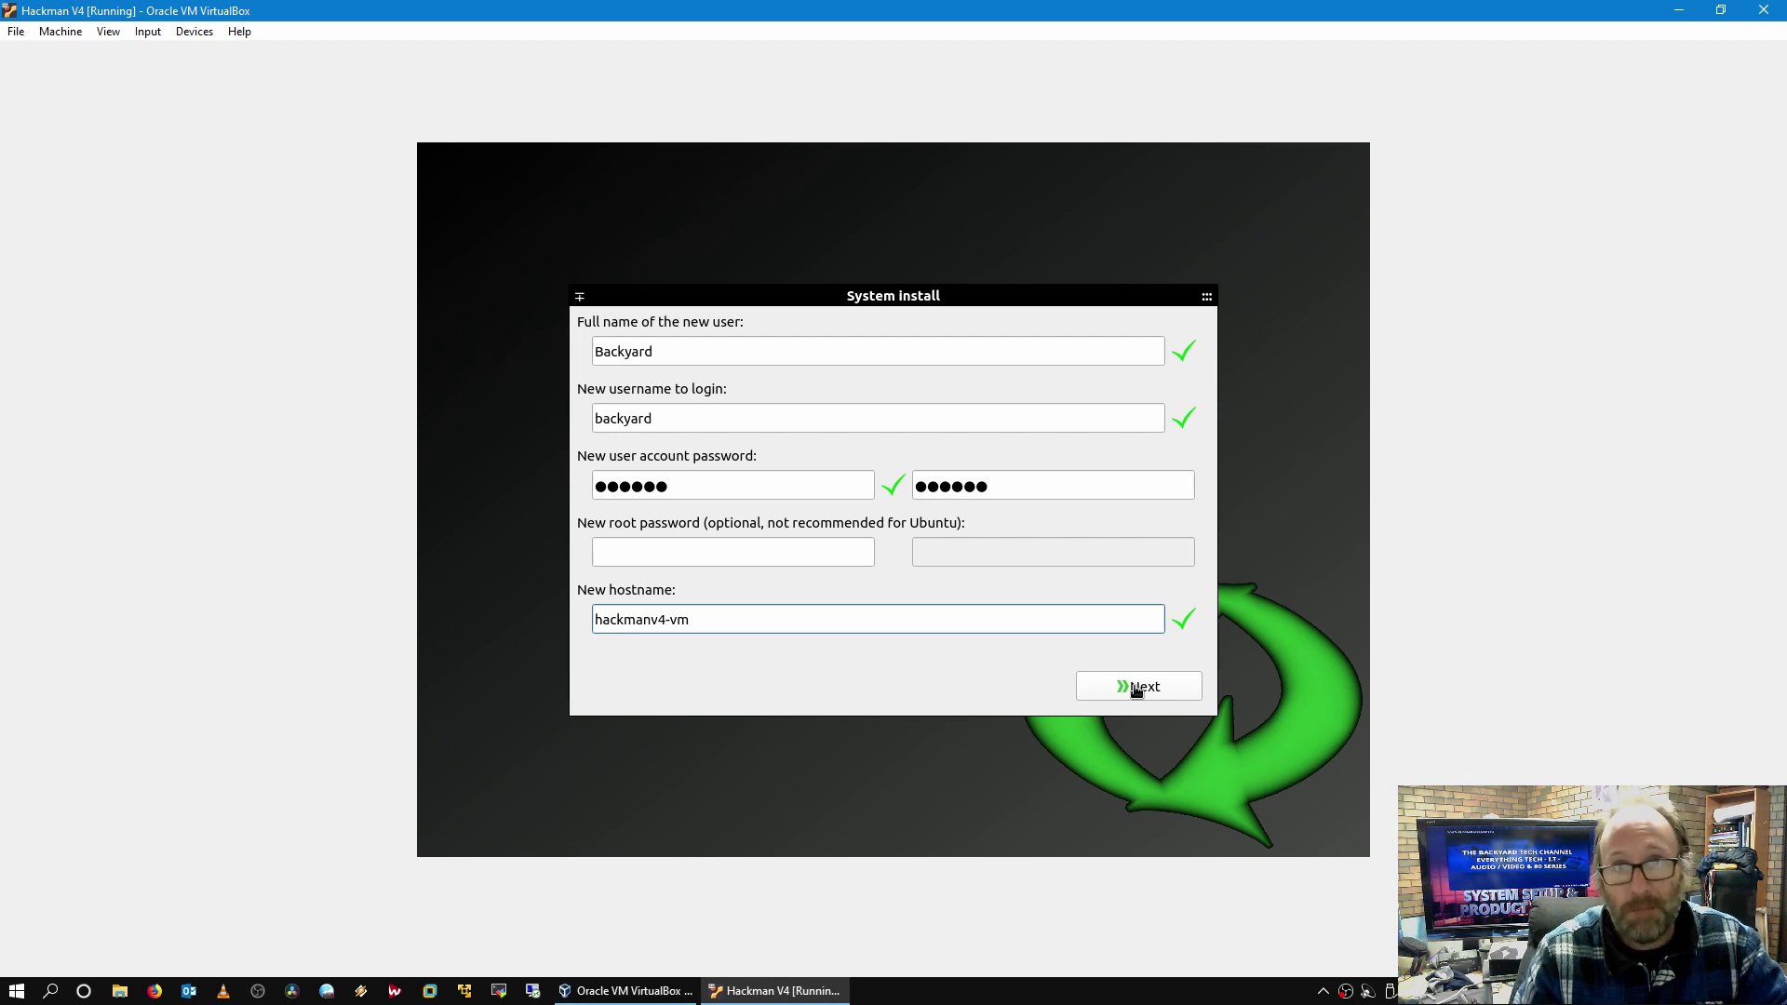
click(1136, 688)
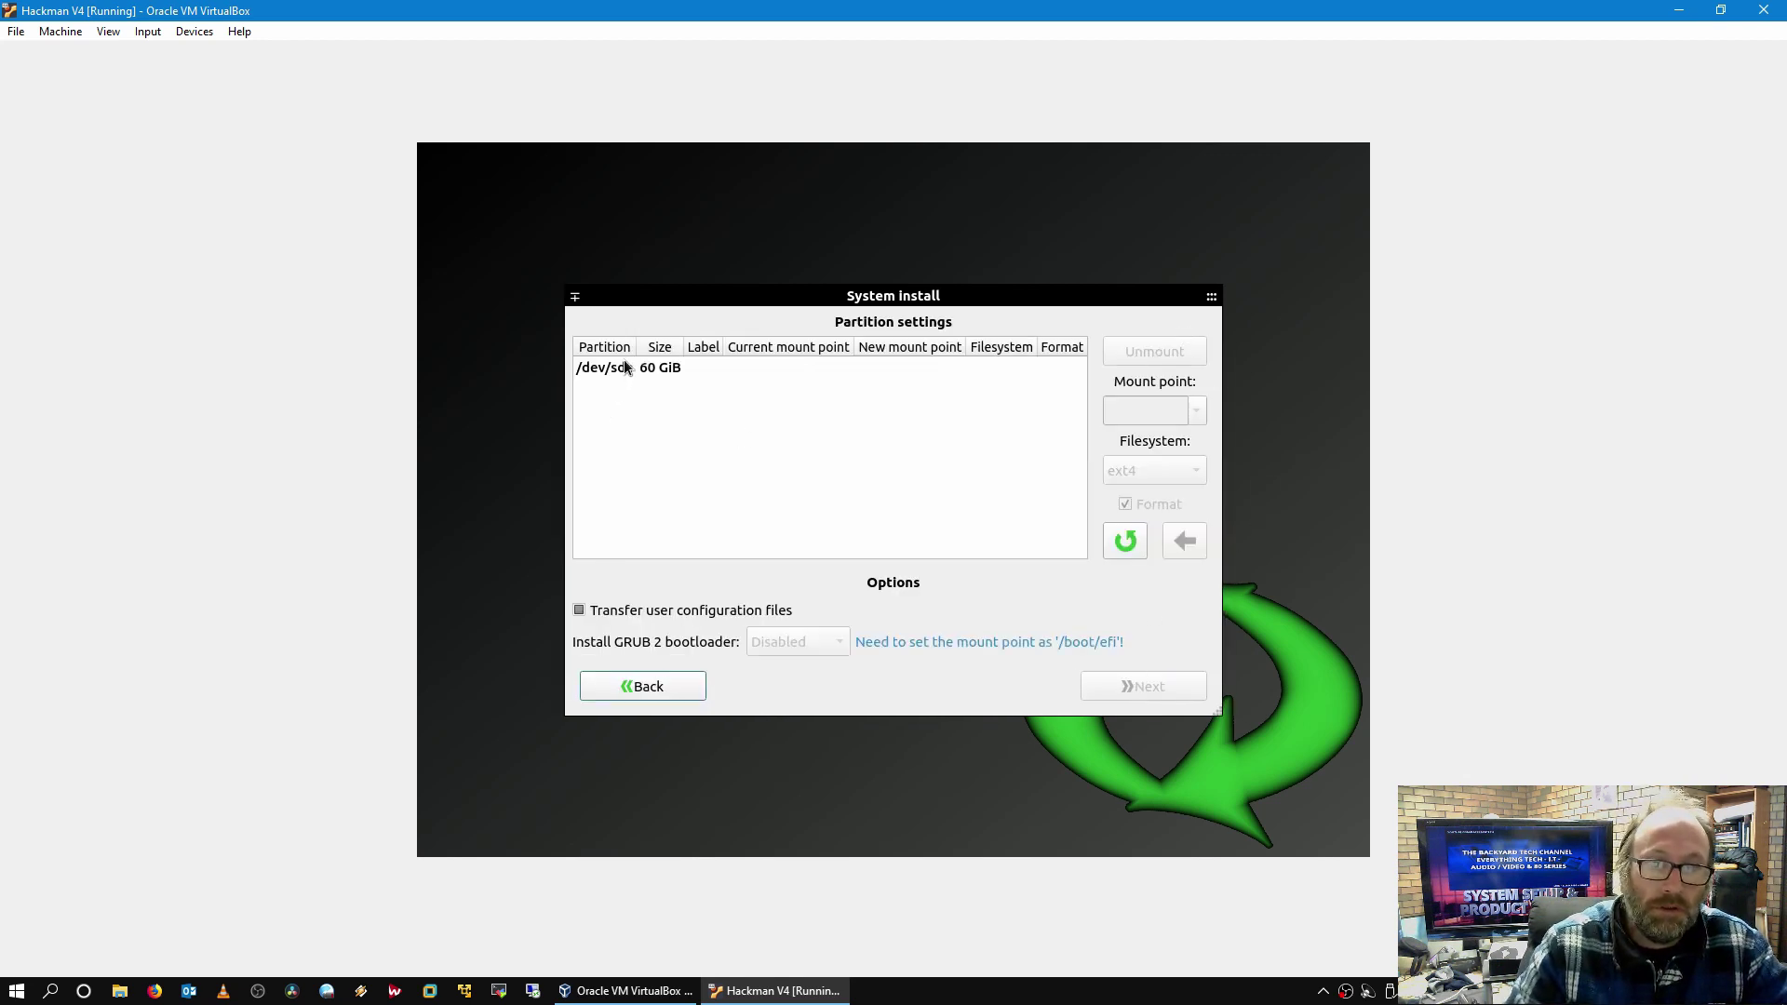
Step: Initialise the 60 GiB disk /dev/sda and create a 61439 MiB partition from its free space
click(626, 368)
click(1131, 389)
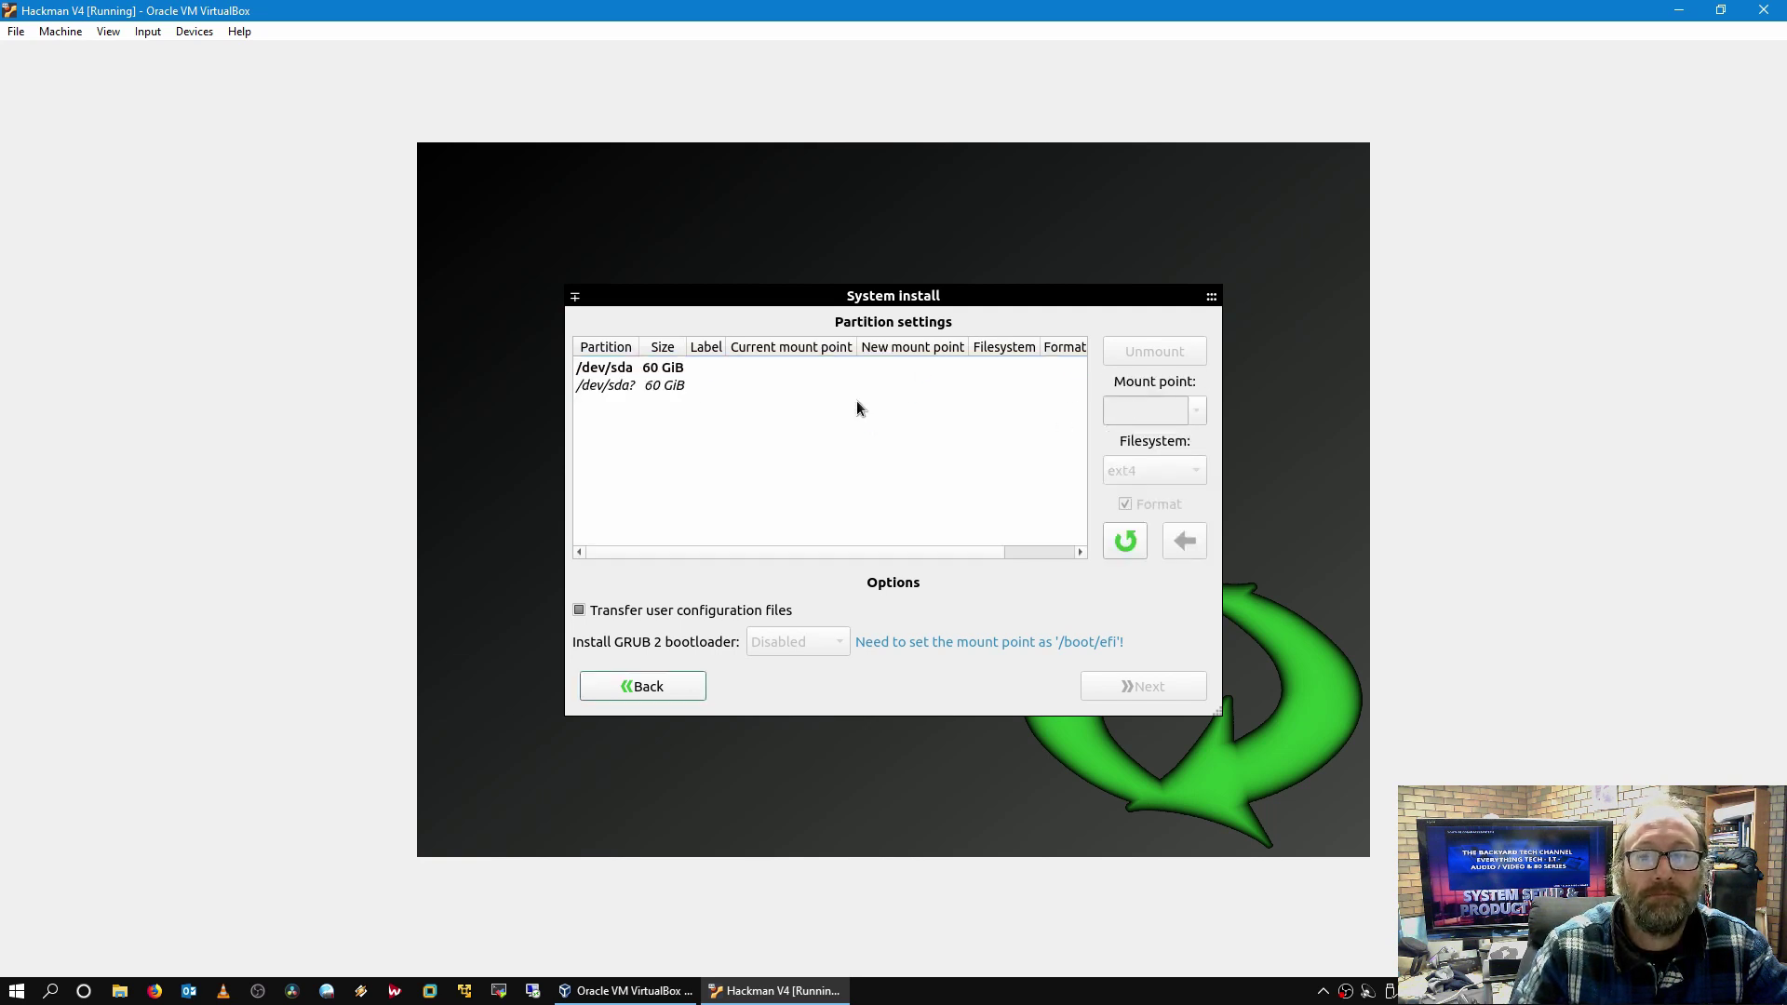
click(696, 385)
click(1175, 418)
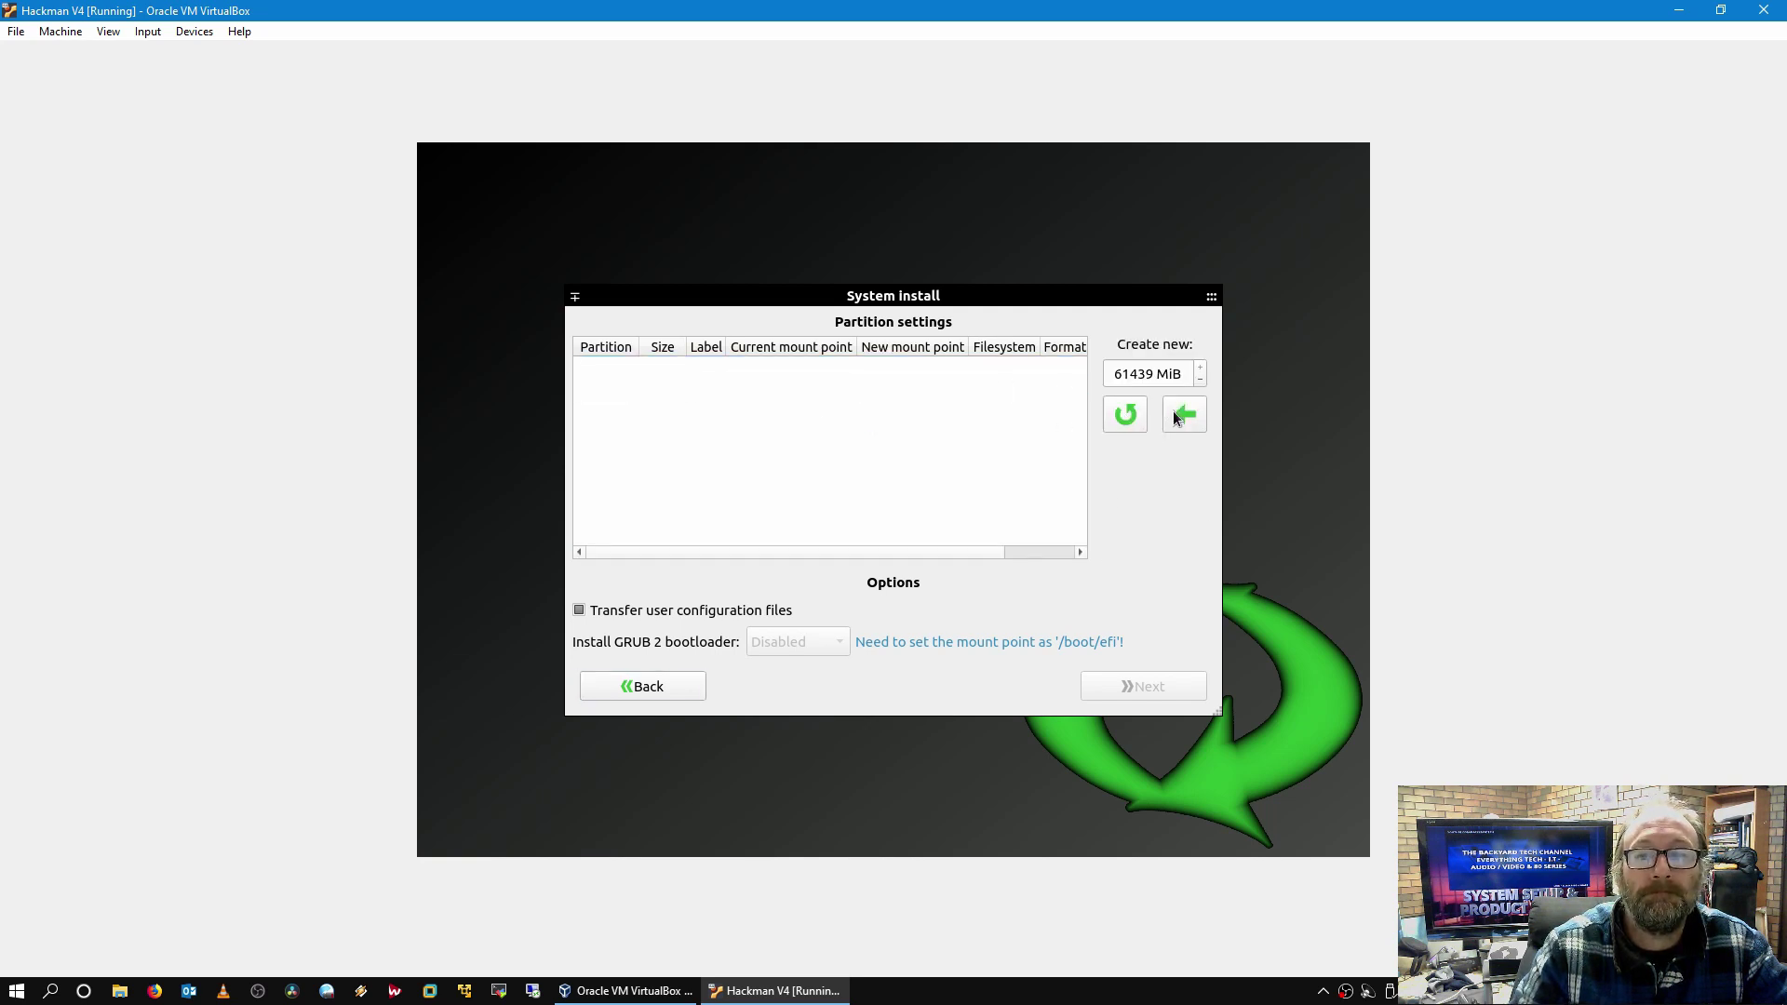
Step: Assign /dev/sda1 the mount point / with ext4 formatting, and enable the transfer of user configuration and data files
click(845, 384)
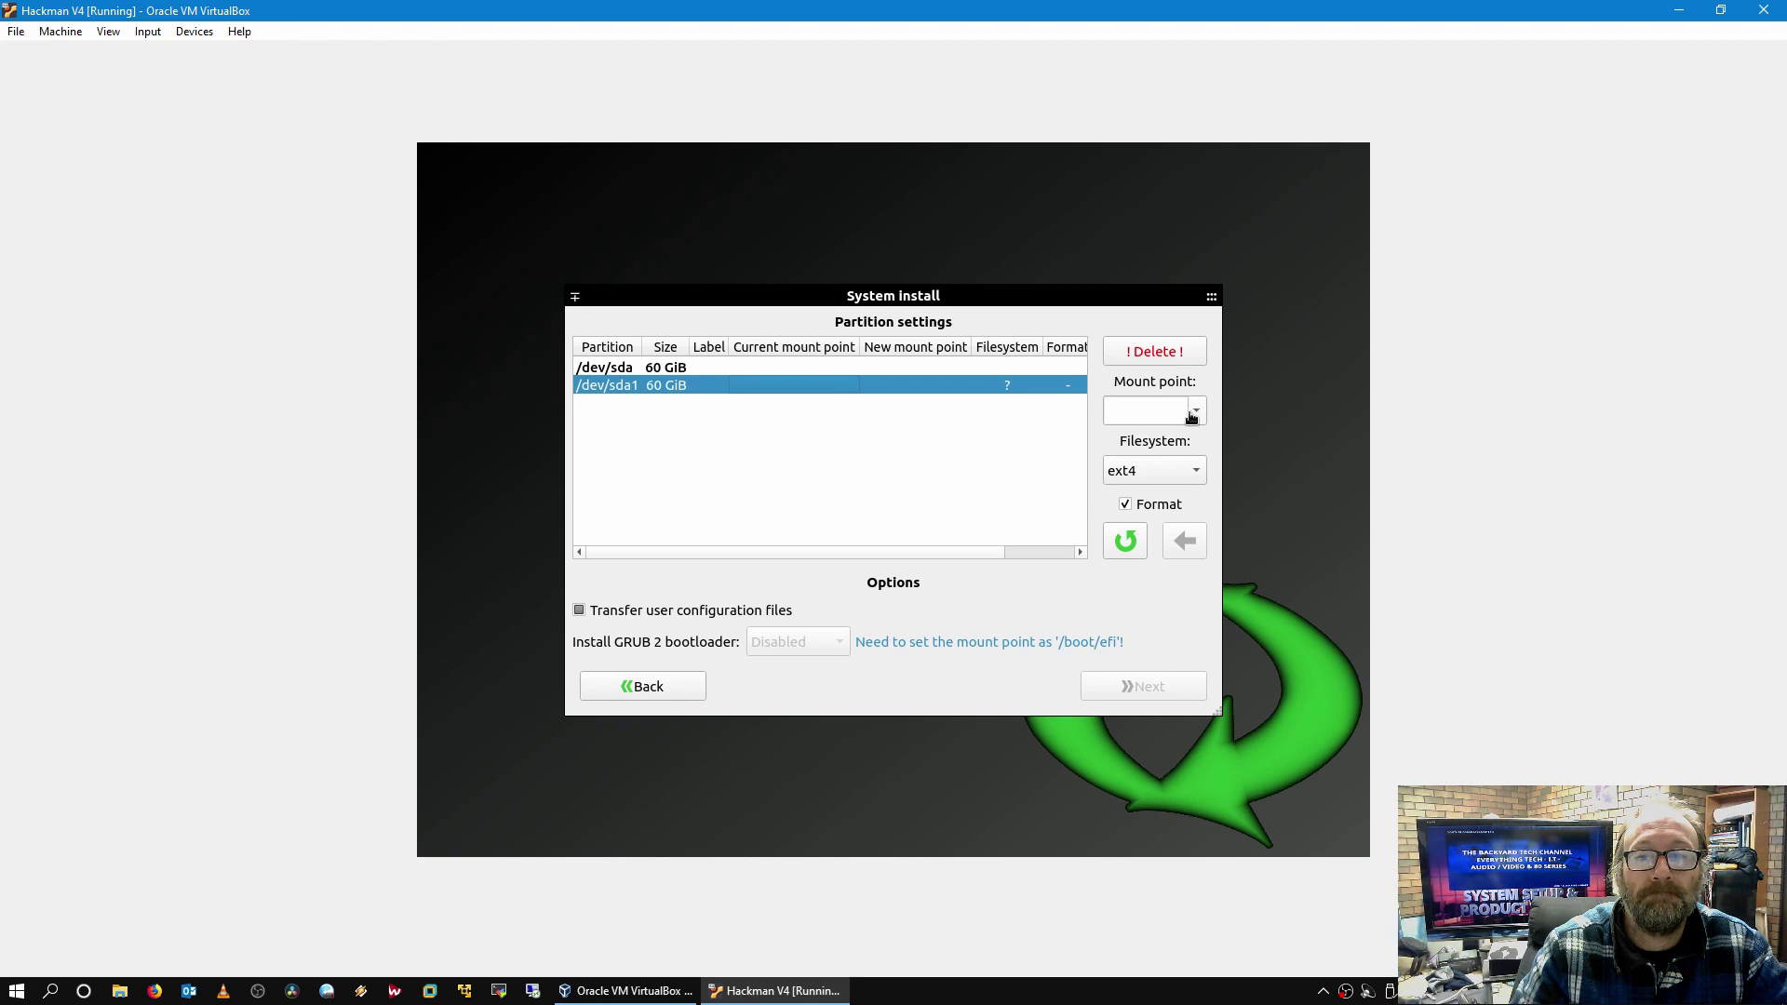
click(1195, 411)
click(1108, 454)
click(770, 614)
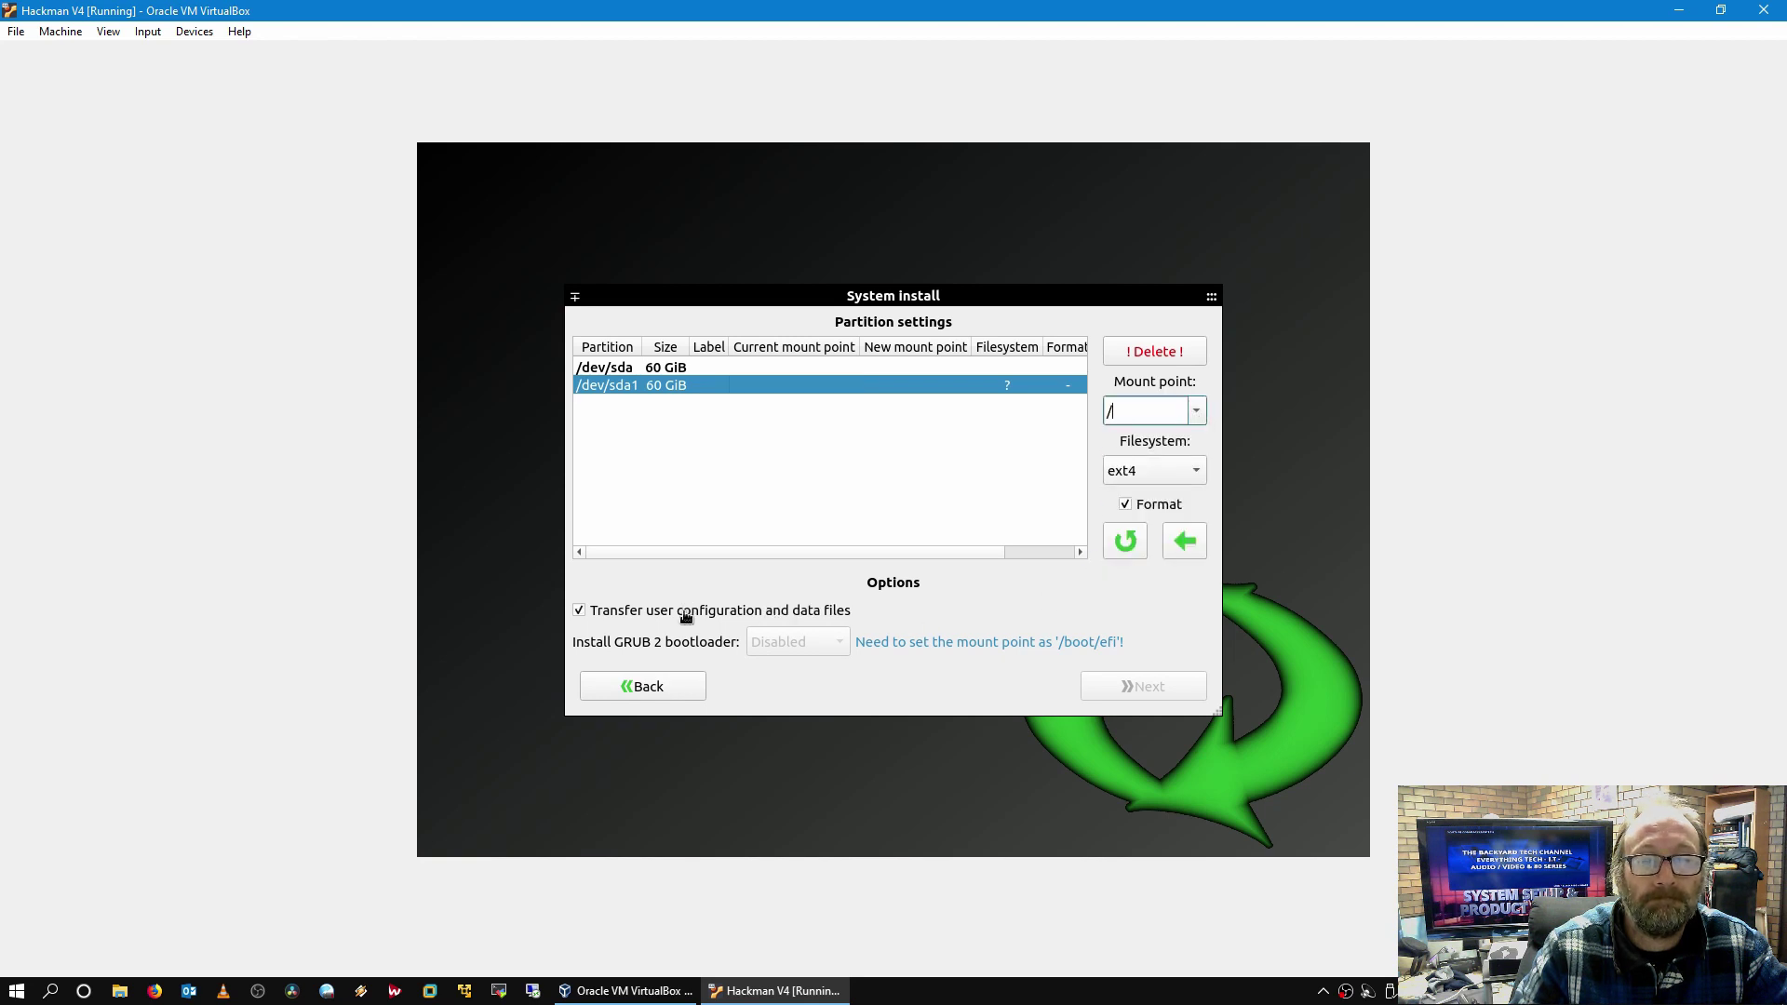
click(1180, 545)
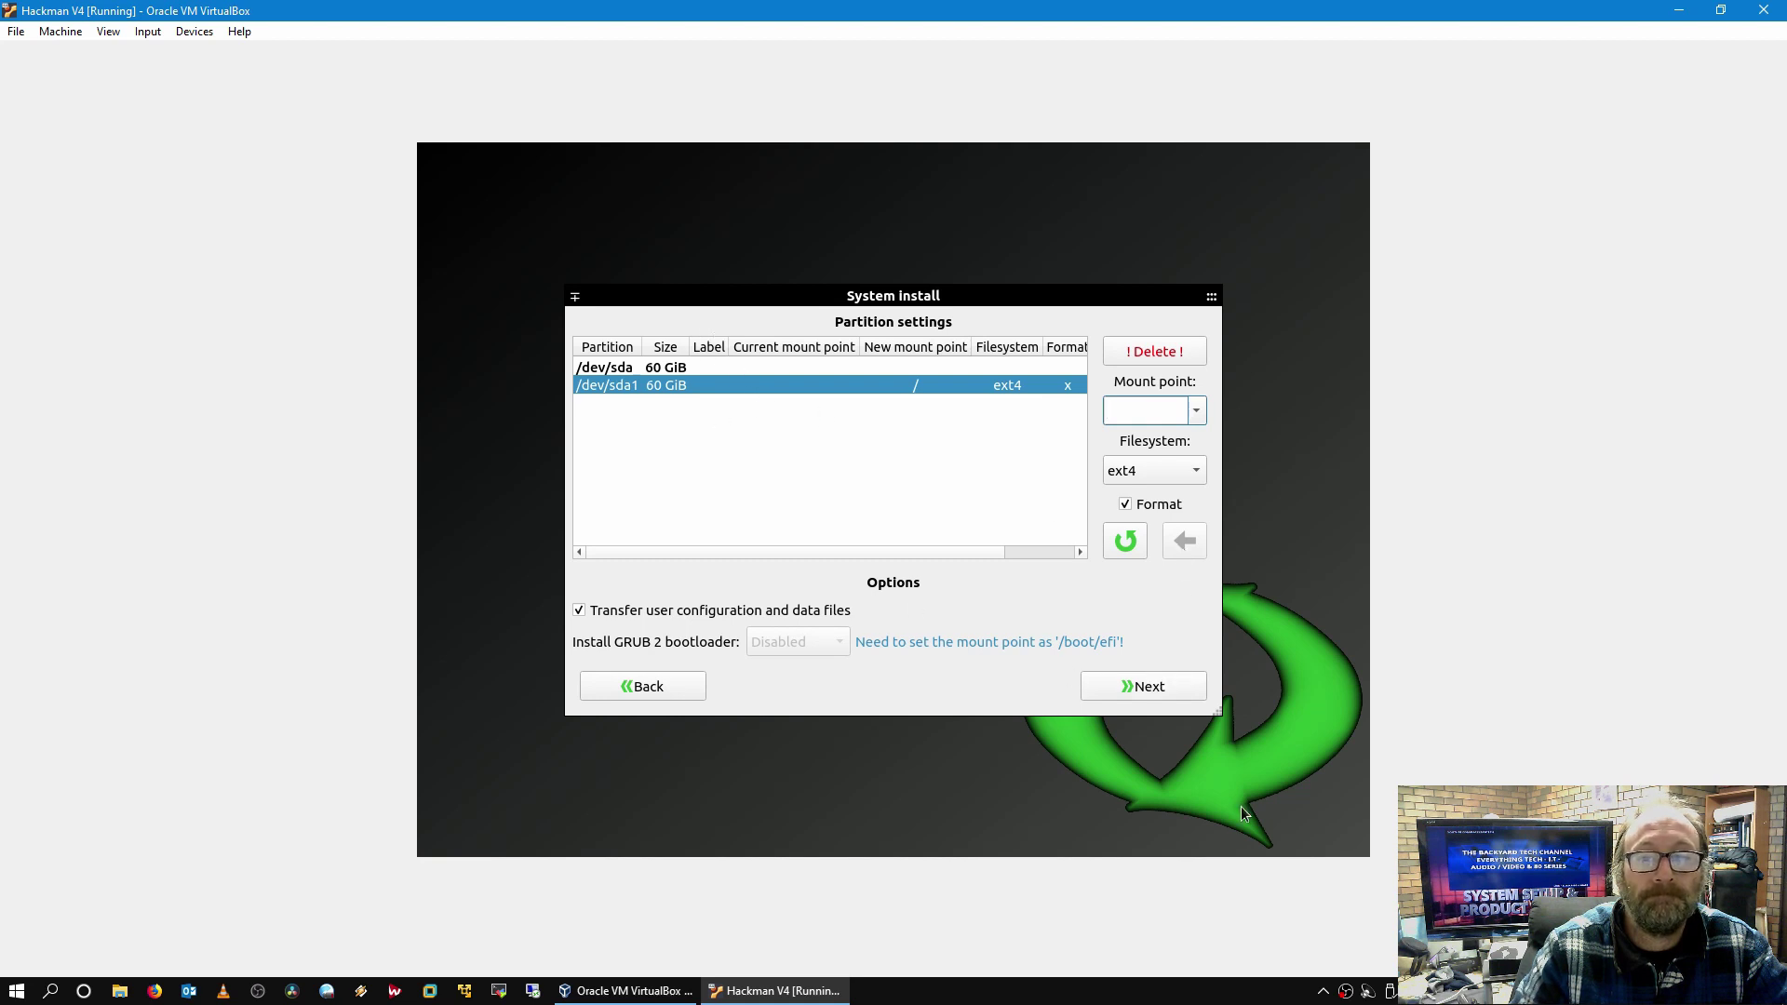
Step: Accept the partition settings and start the system installation
click(1139, 686)
click(1032, 568)
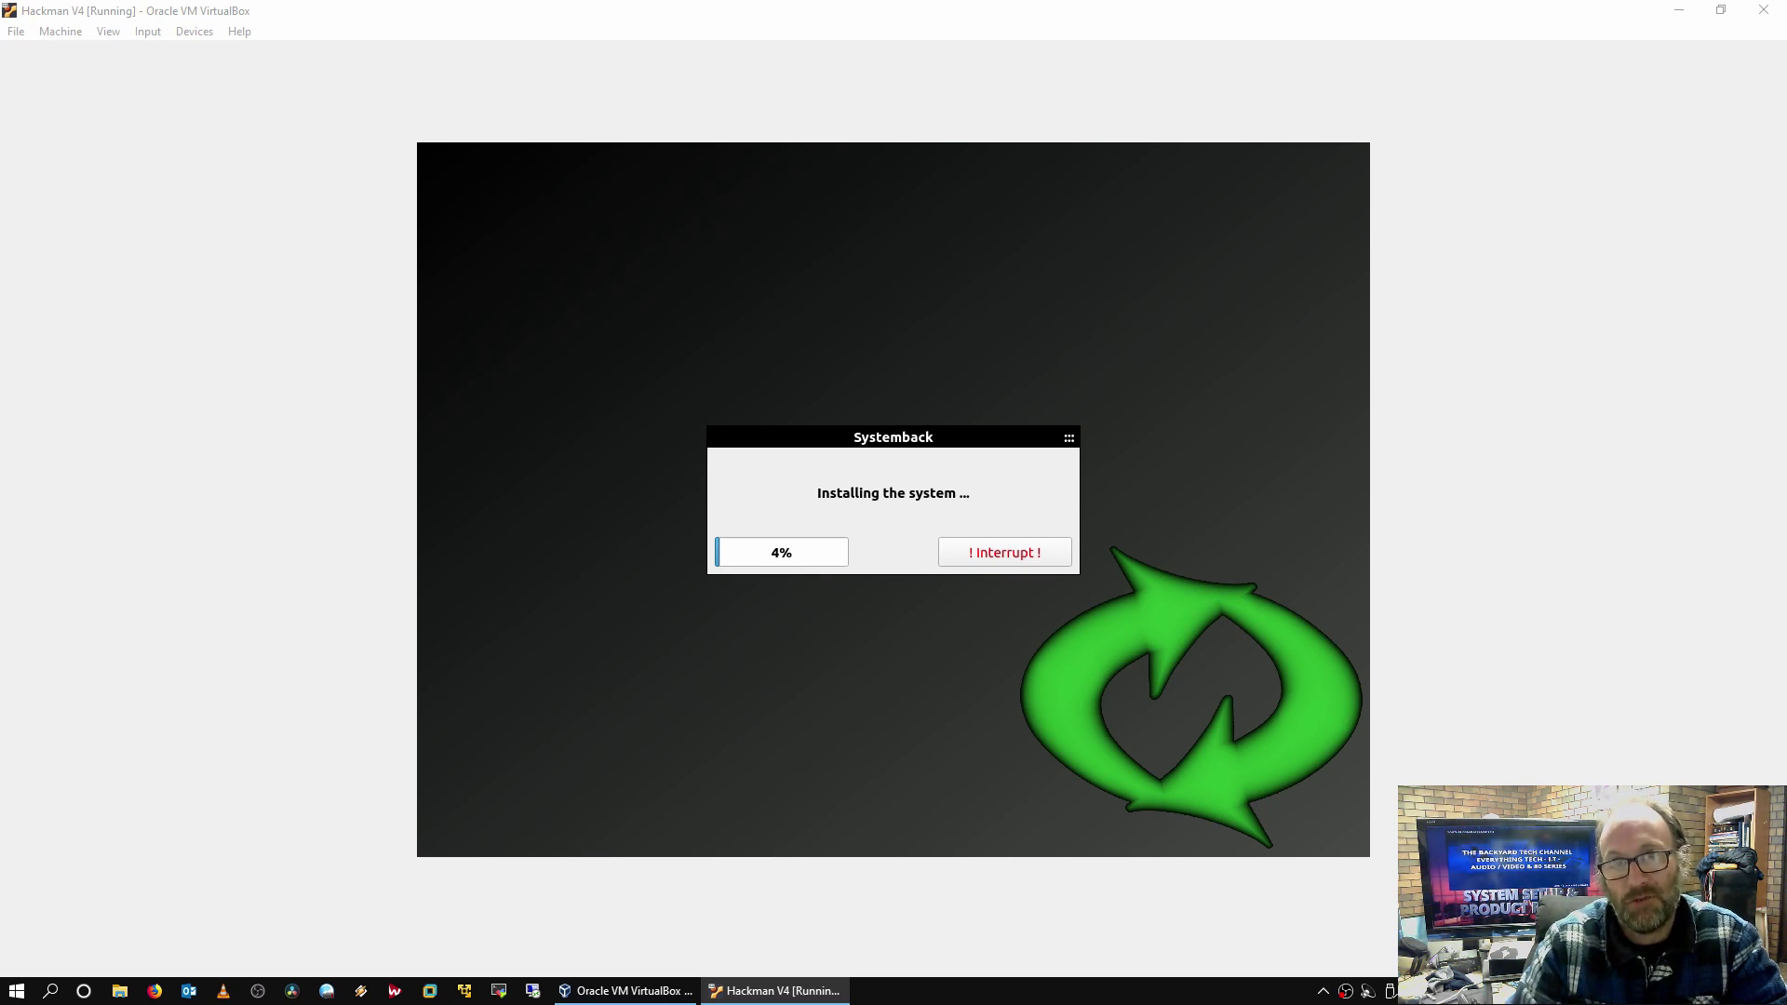
click(1563, 643)
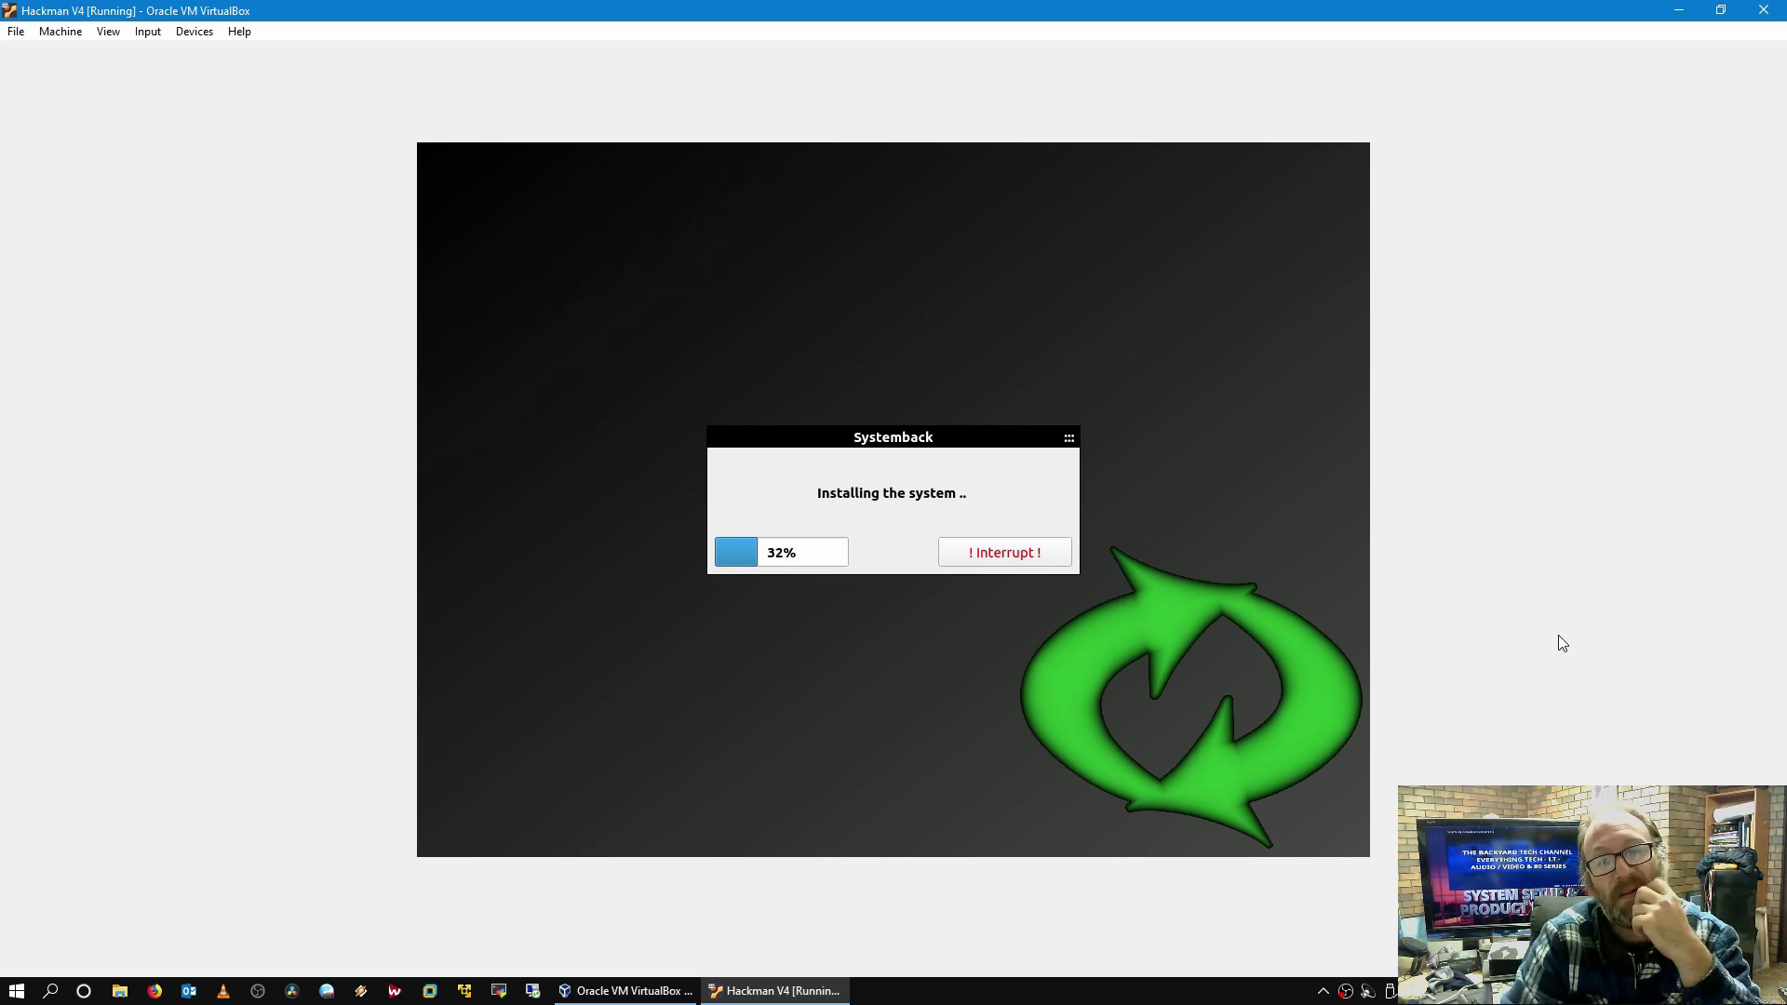
Step: Switch the Hackman V4 virtual machine window to full-screen mode and confirm the switch
click(147, 31)
mouse_move(109, 32)
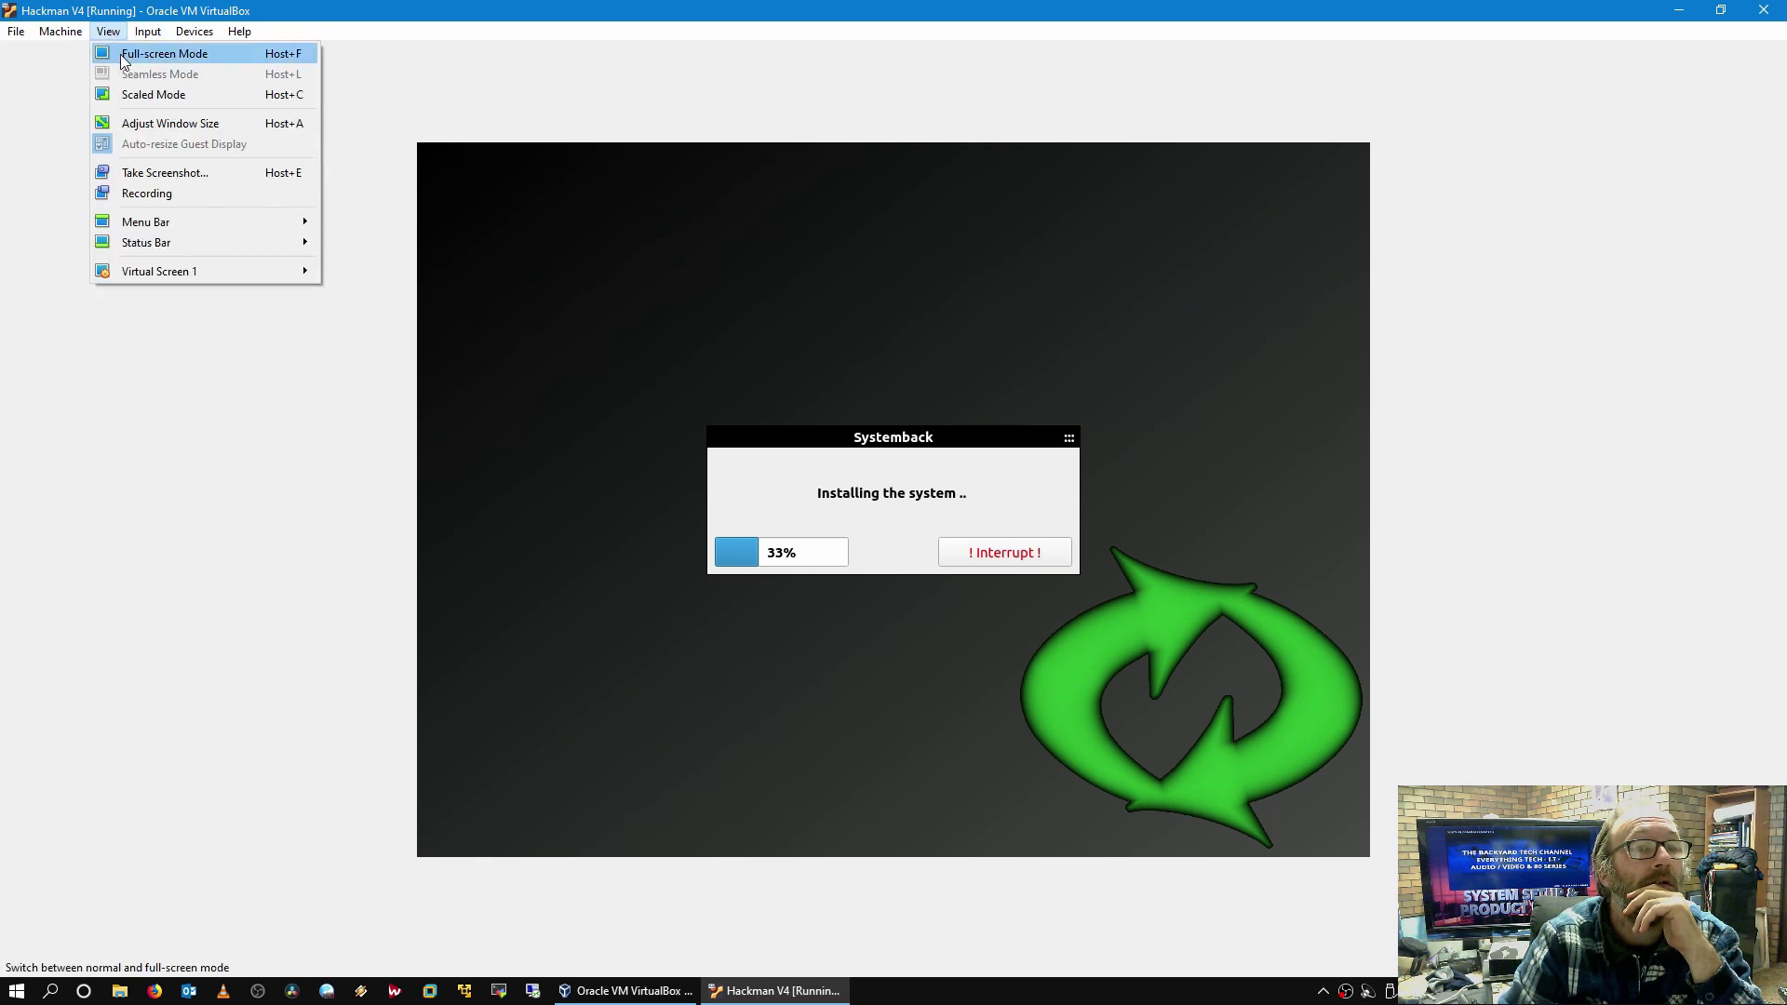
click(124, 56)
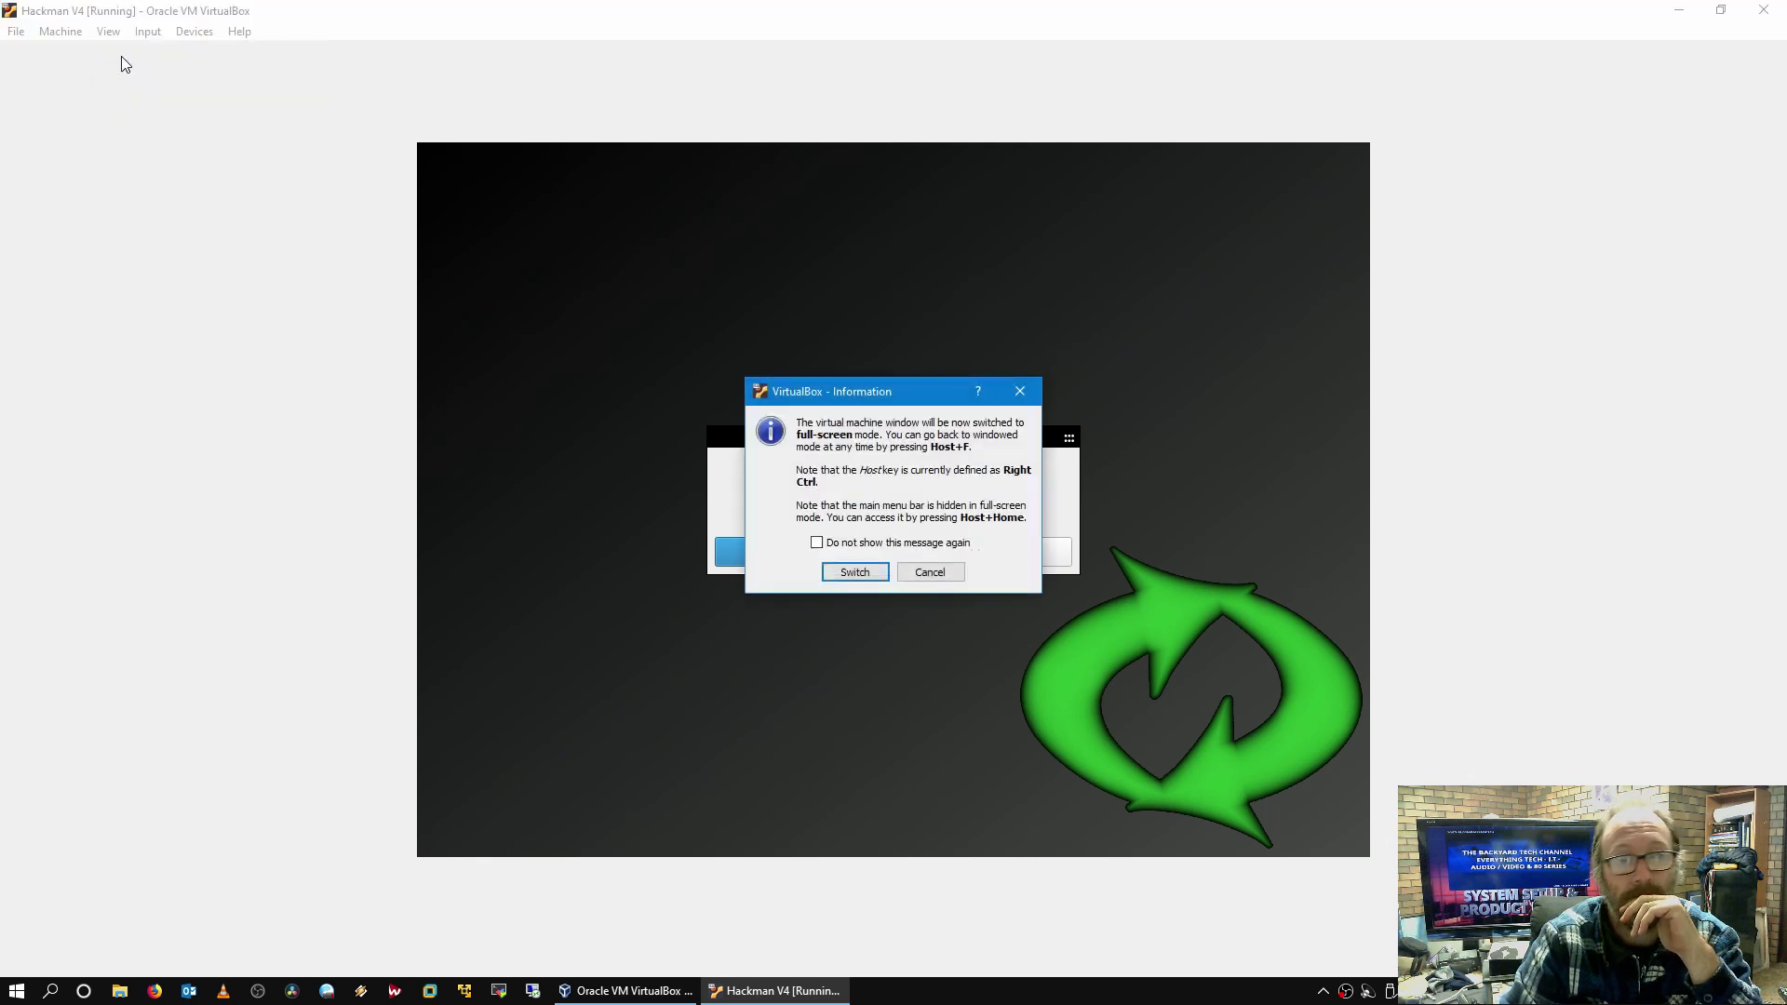
click(856, 572)
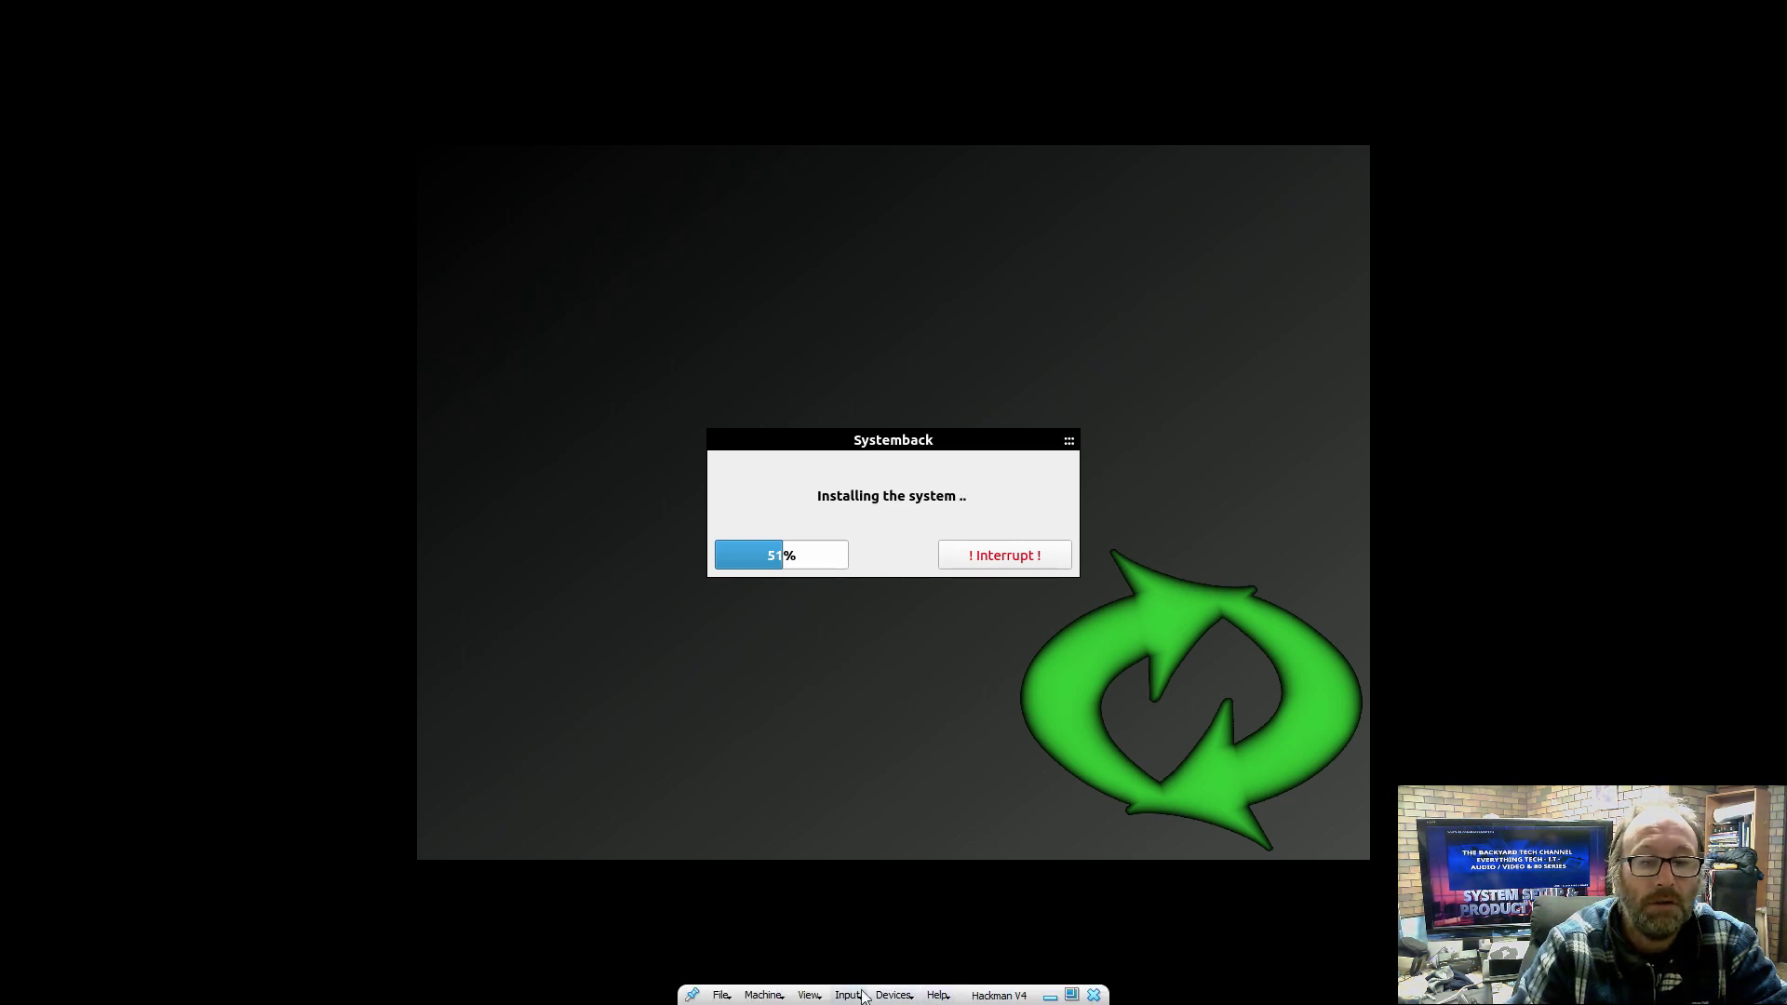
click(841, 995)
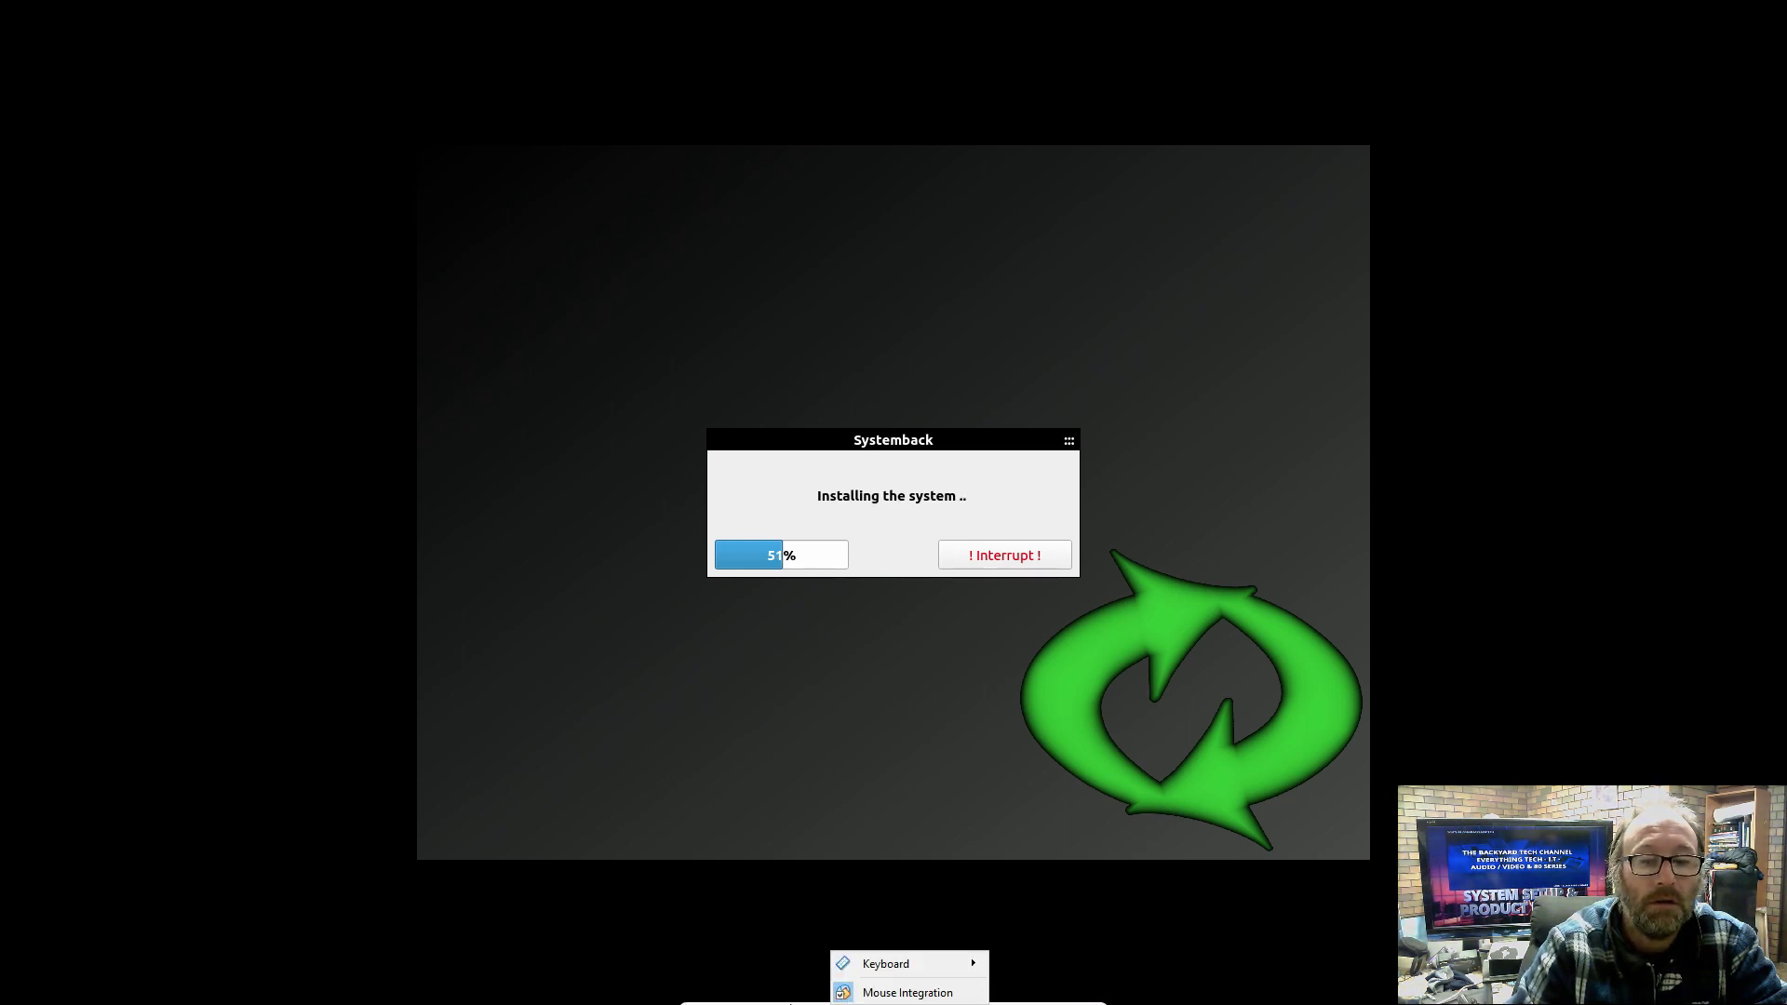
click(795, 951)
click(806, 995)
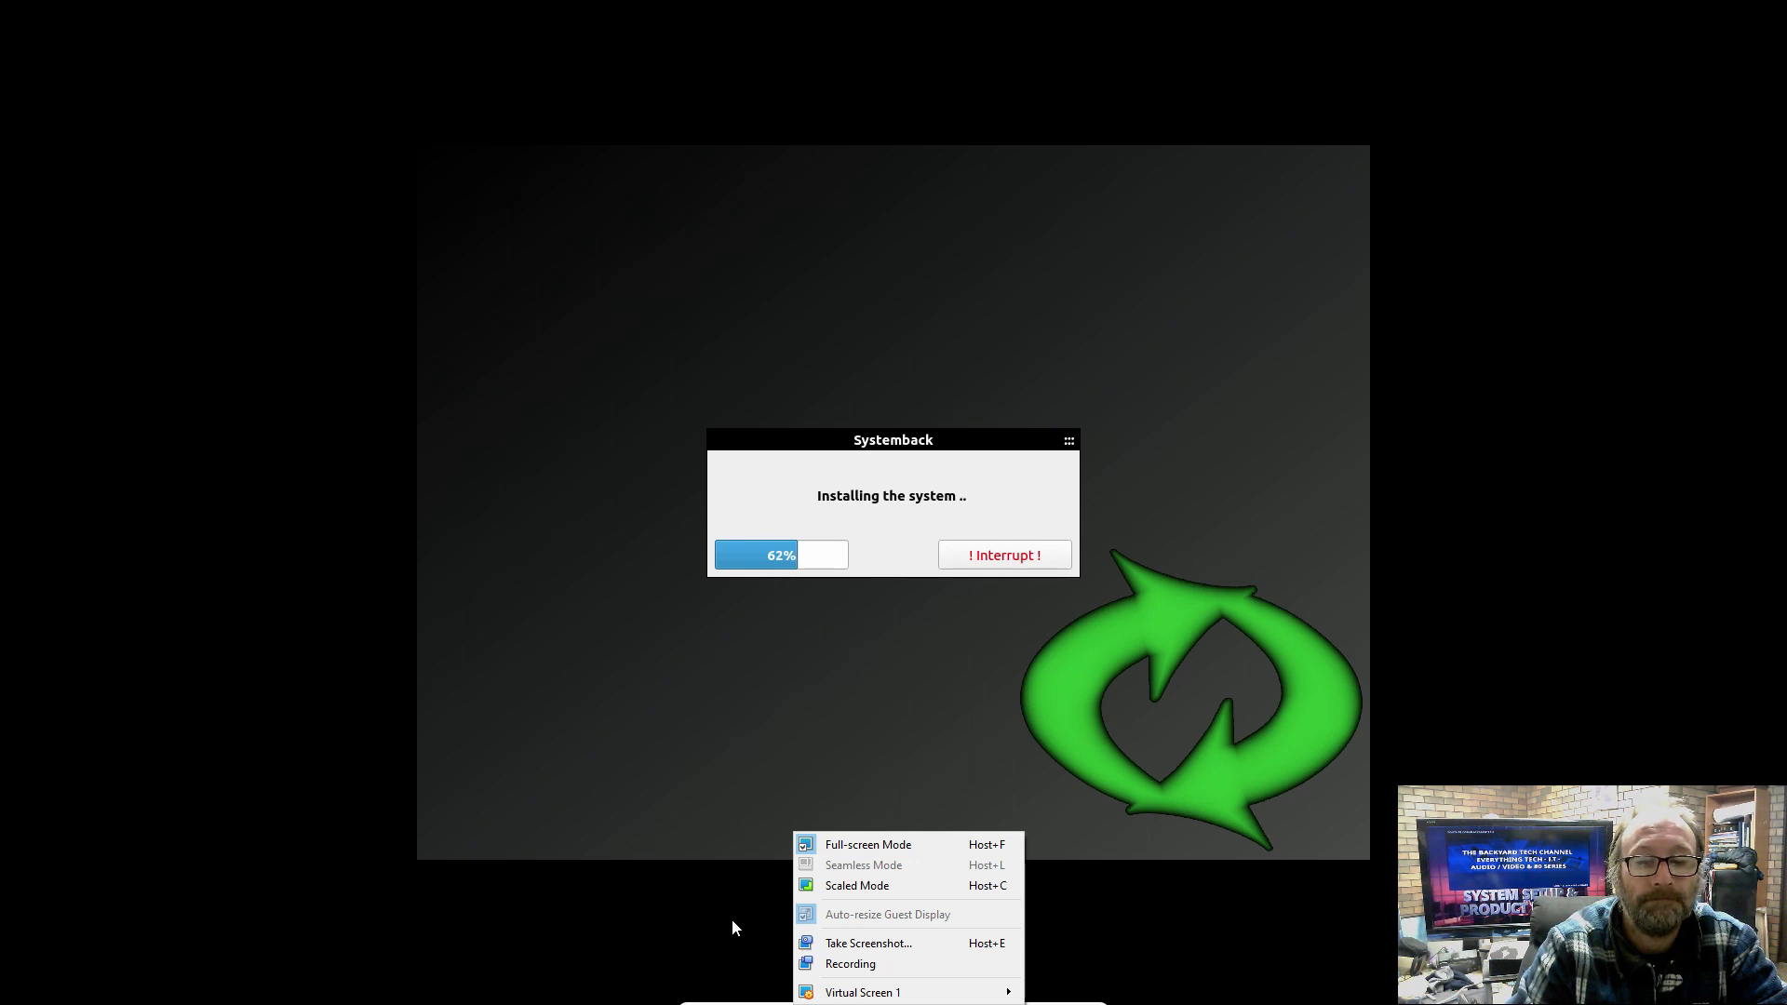
mouse_move(845, 997)
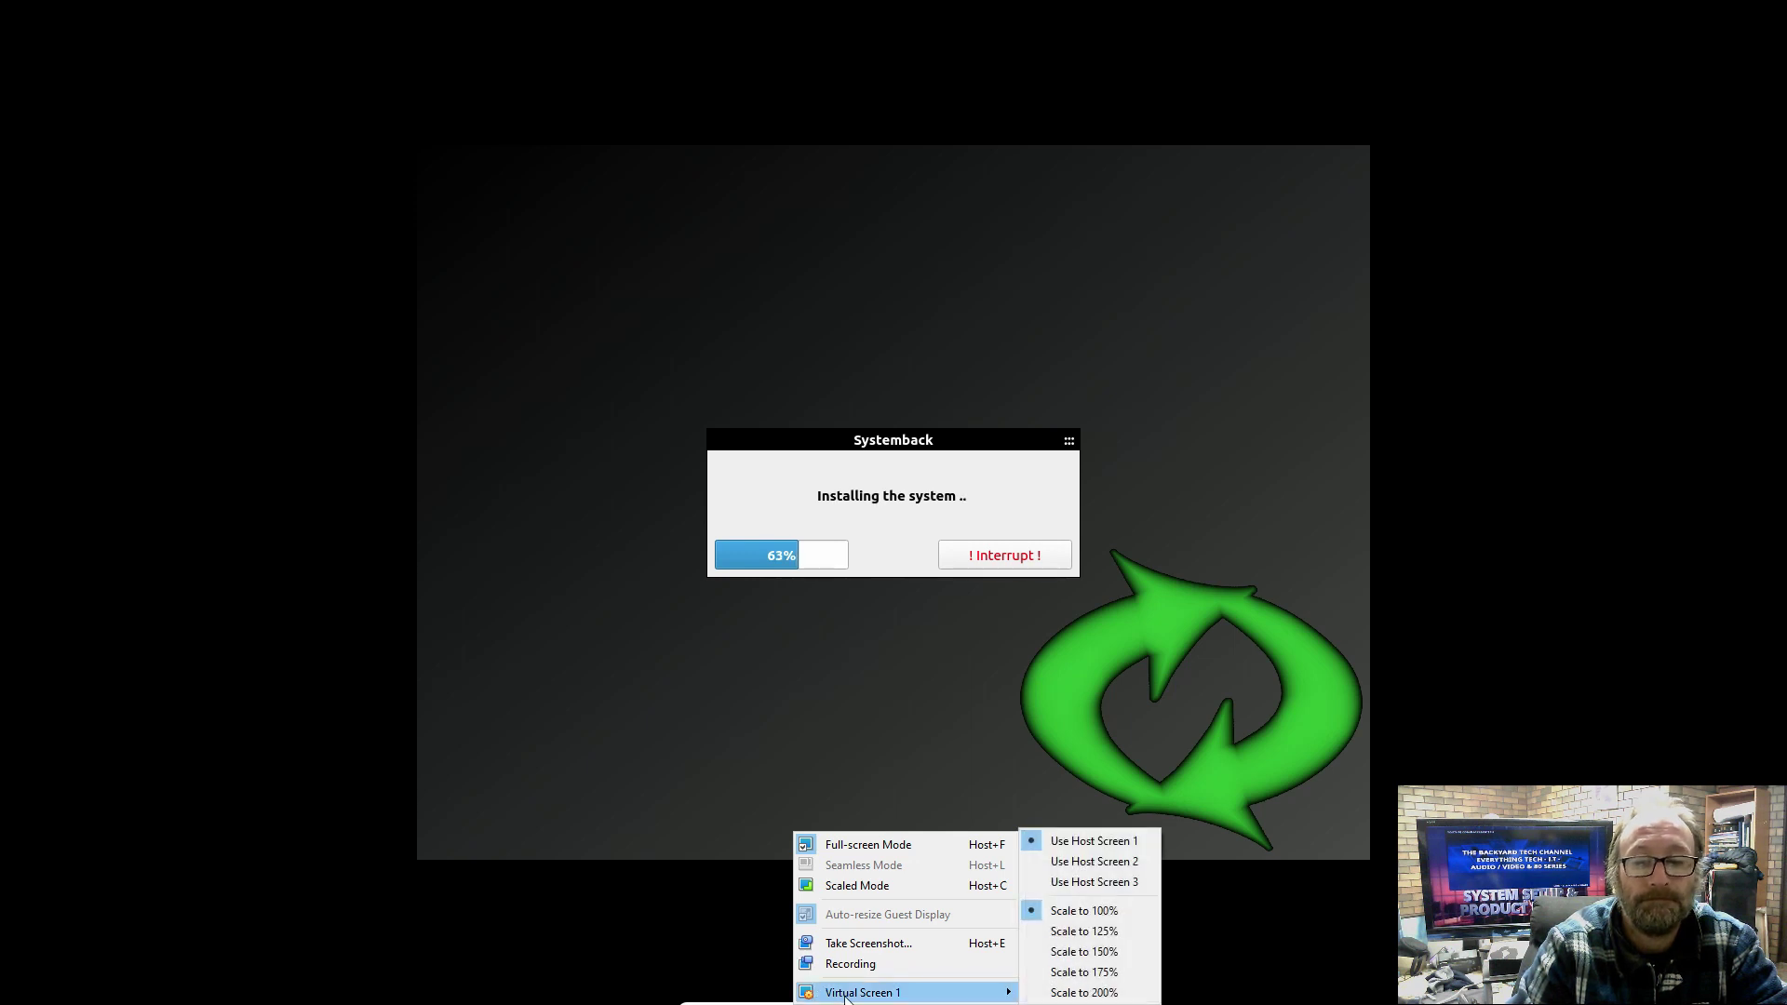
key(Escape)
key(Escape)
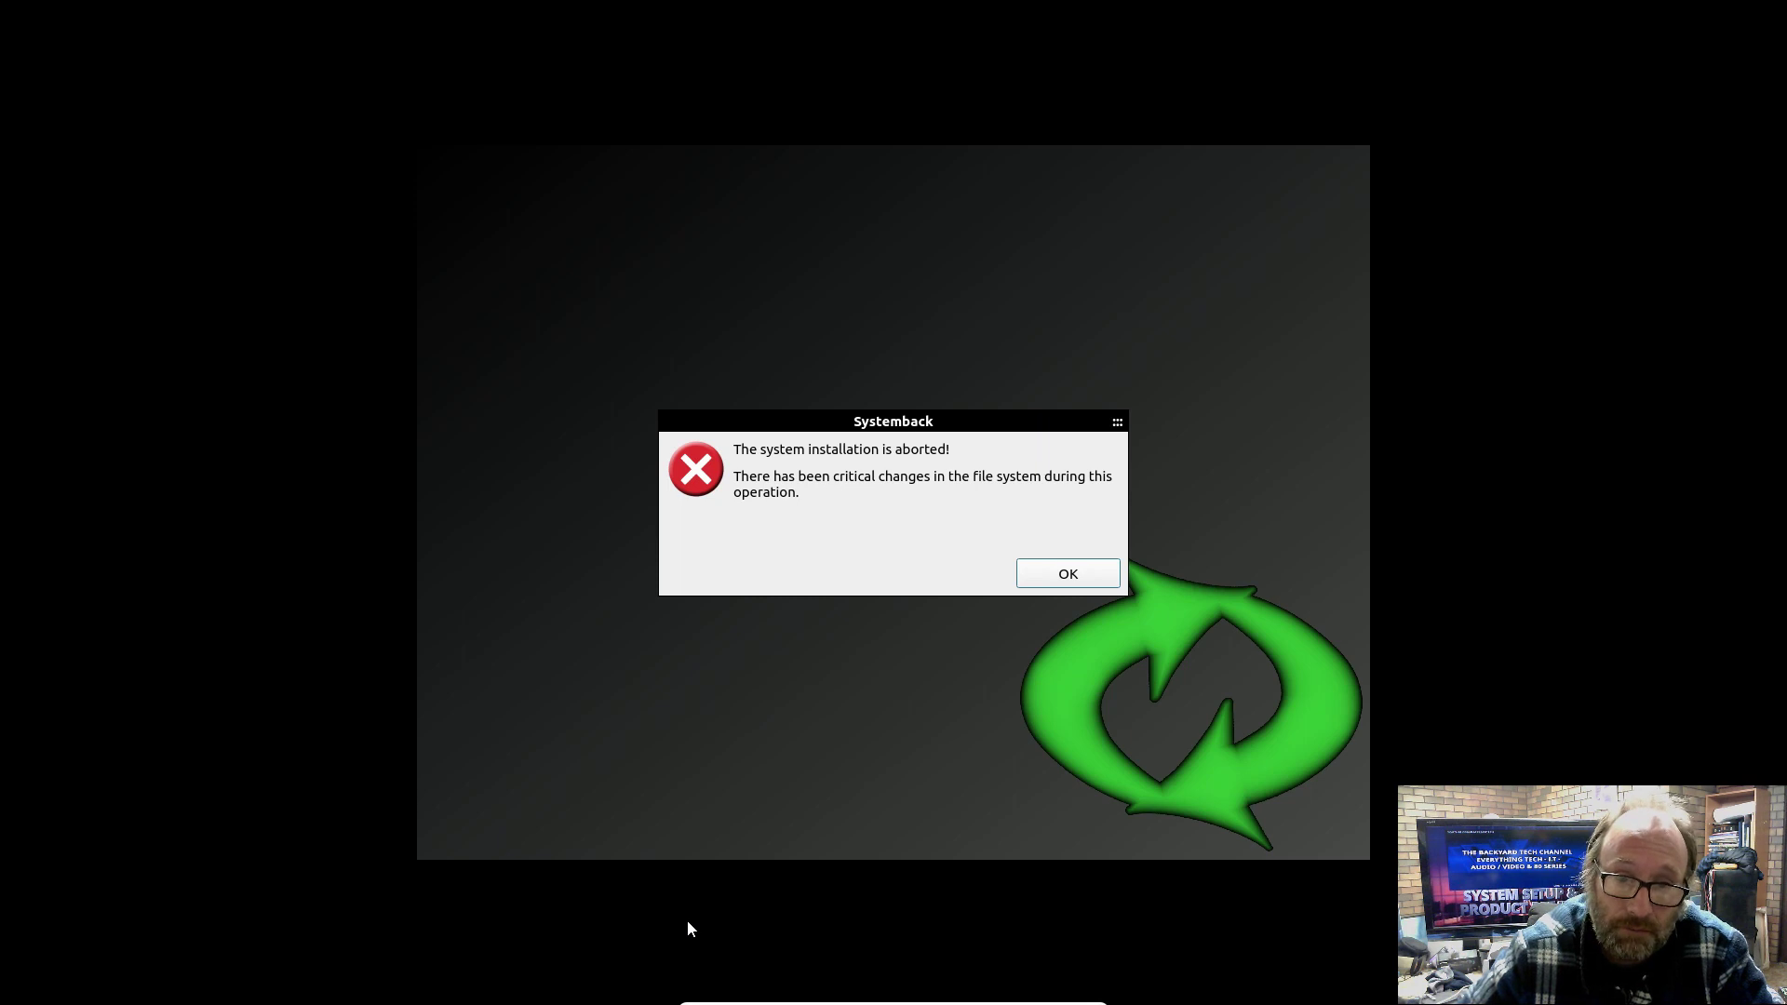
Step: Dismiss the installation error, exit the installer to the live desktop and close the Welcome window
click(1076, 578)
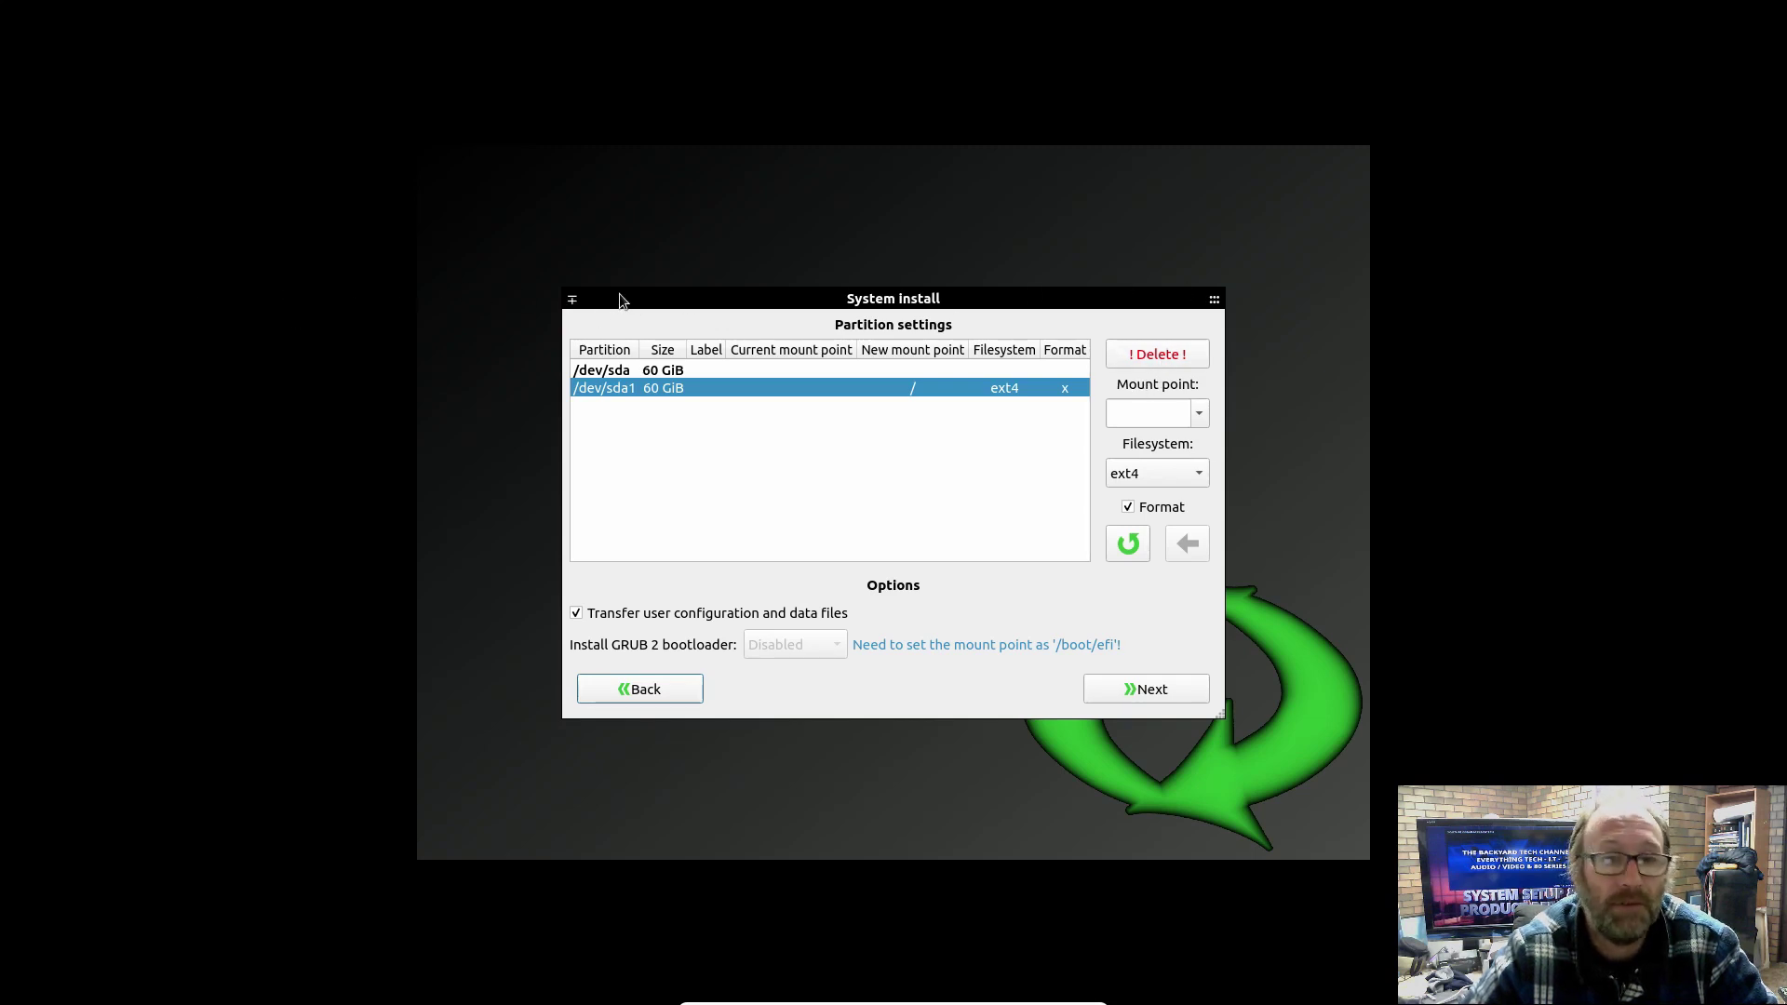
click(572, 304)
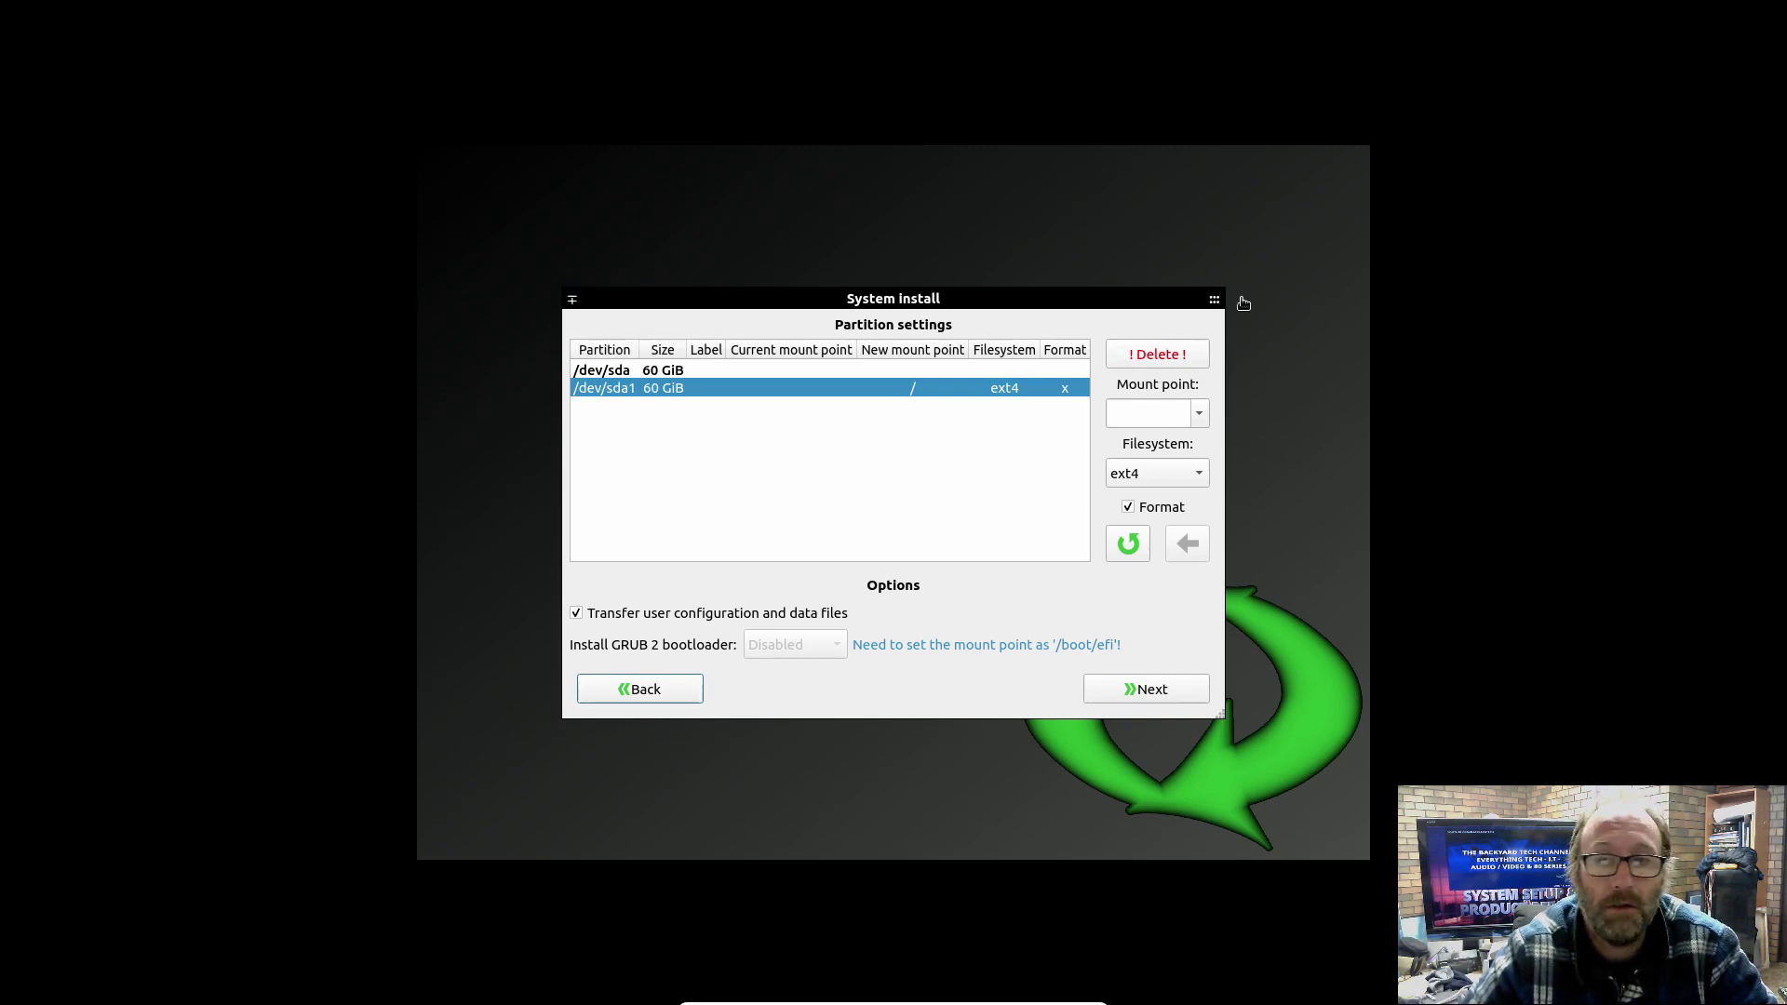
click(1203, 311)
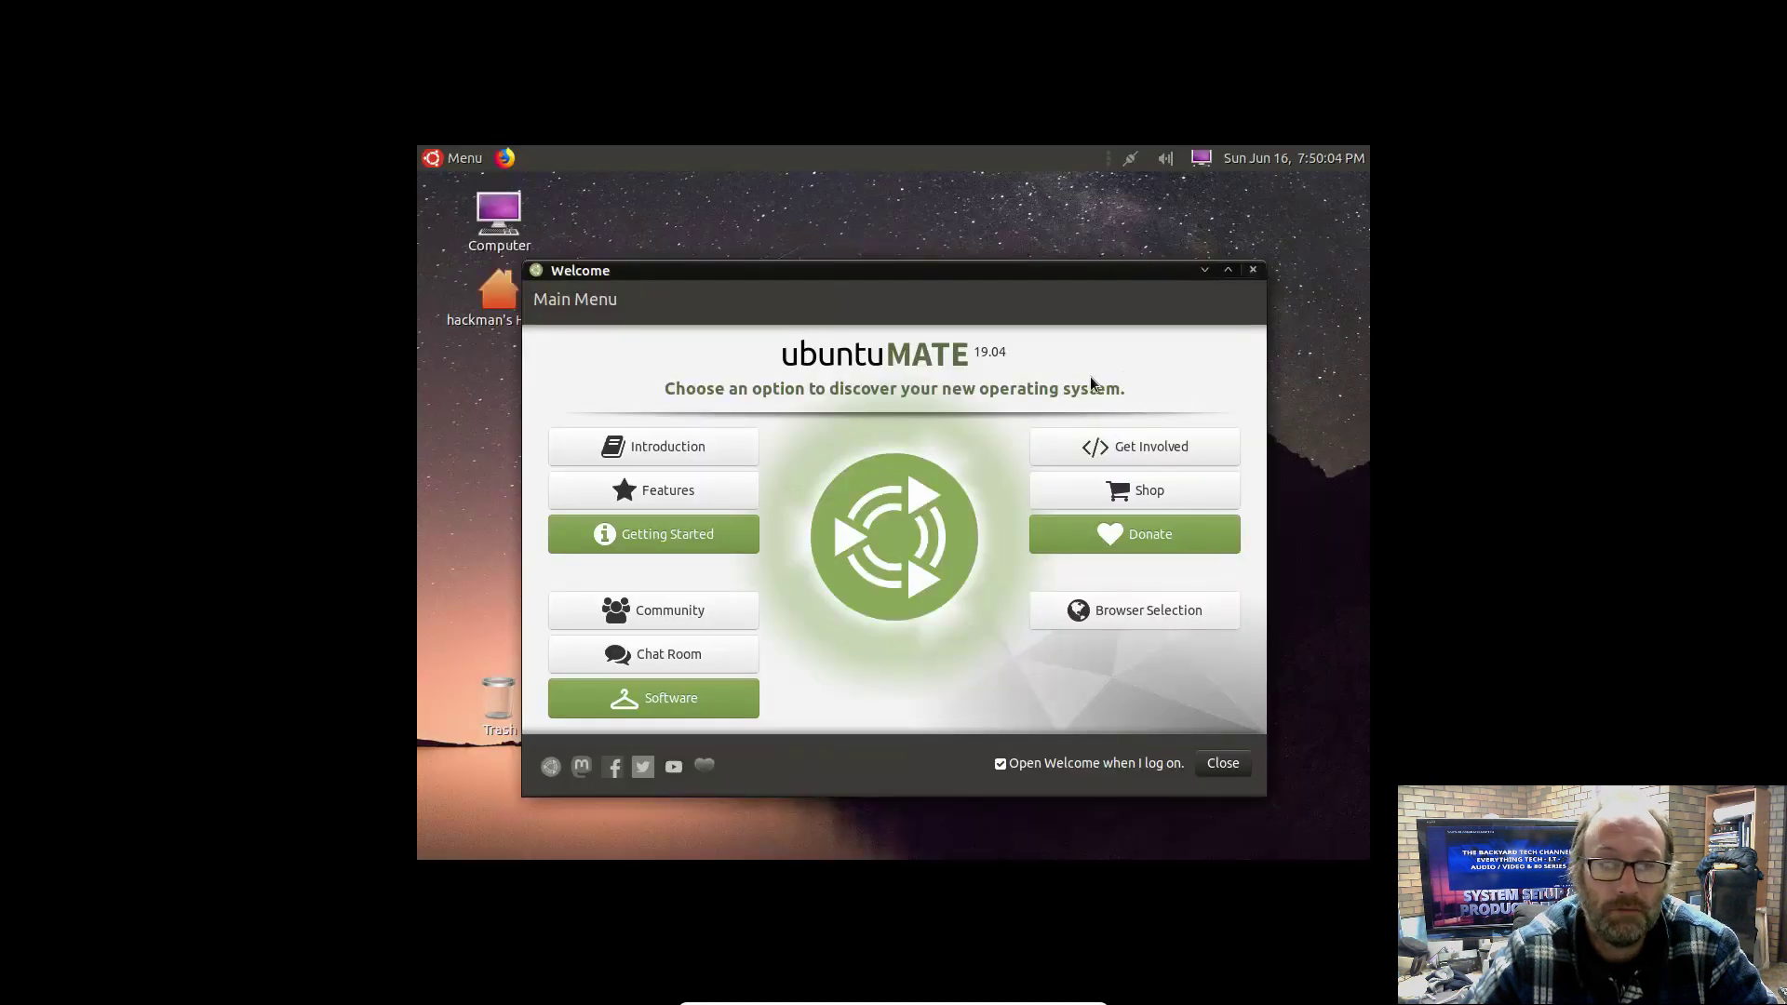
click(1254, 271)
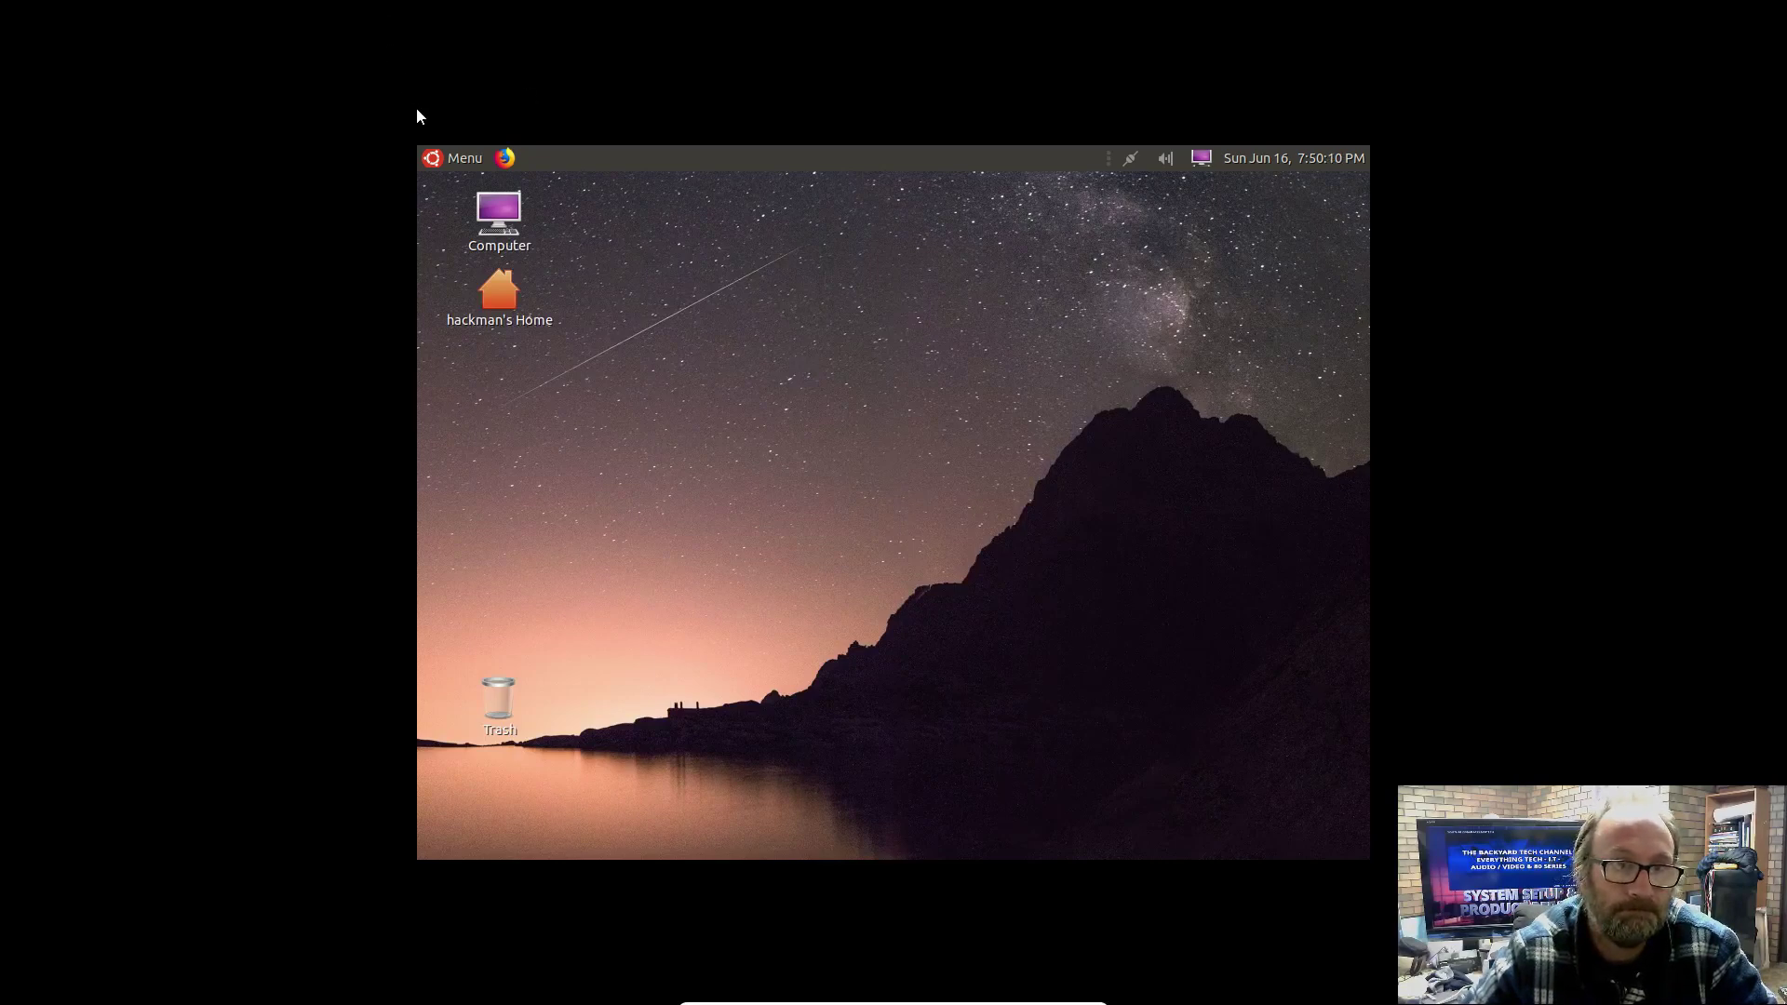
Step: Look through the application categories from All to Universal Access, then view the Control Center and close it
click(457, 158)
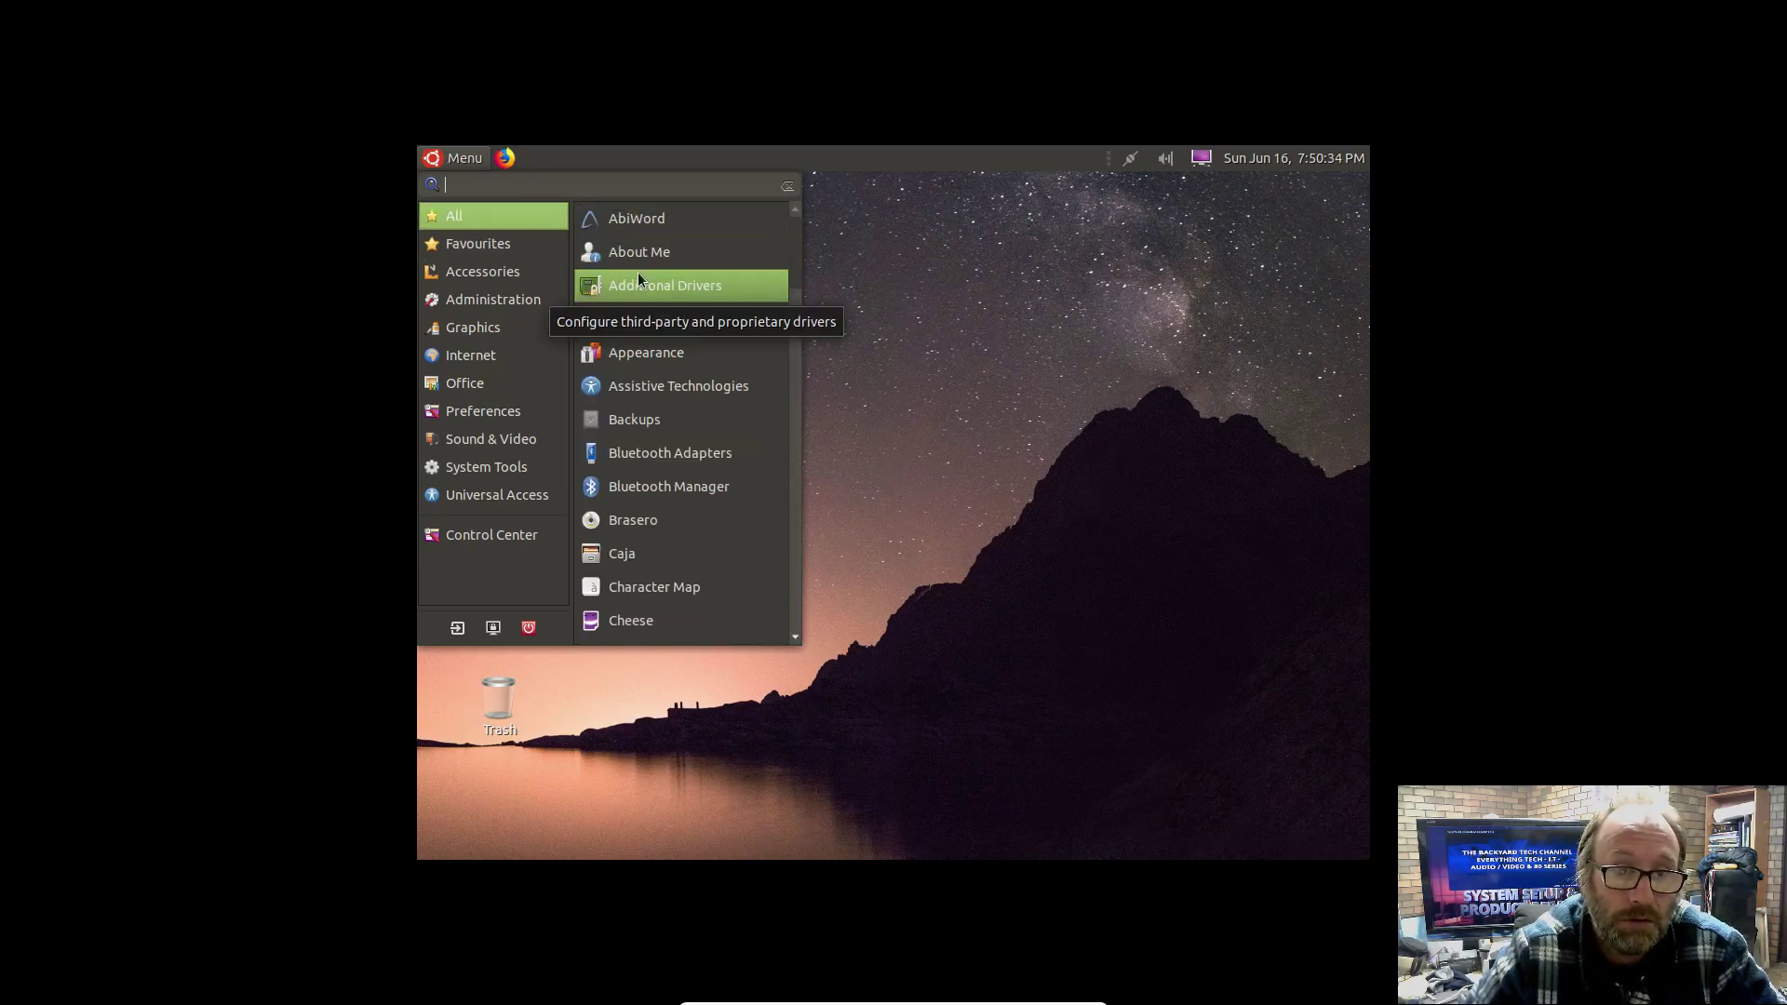
mouse_move(497, 244)
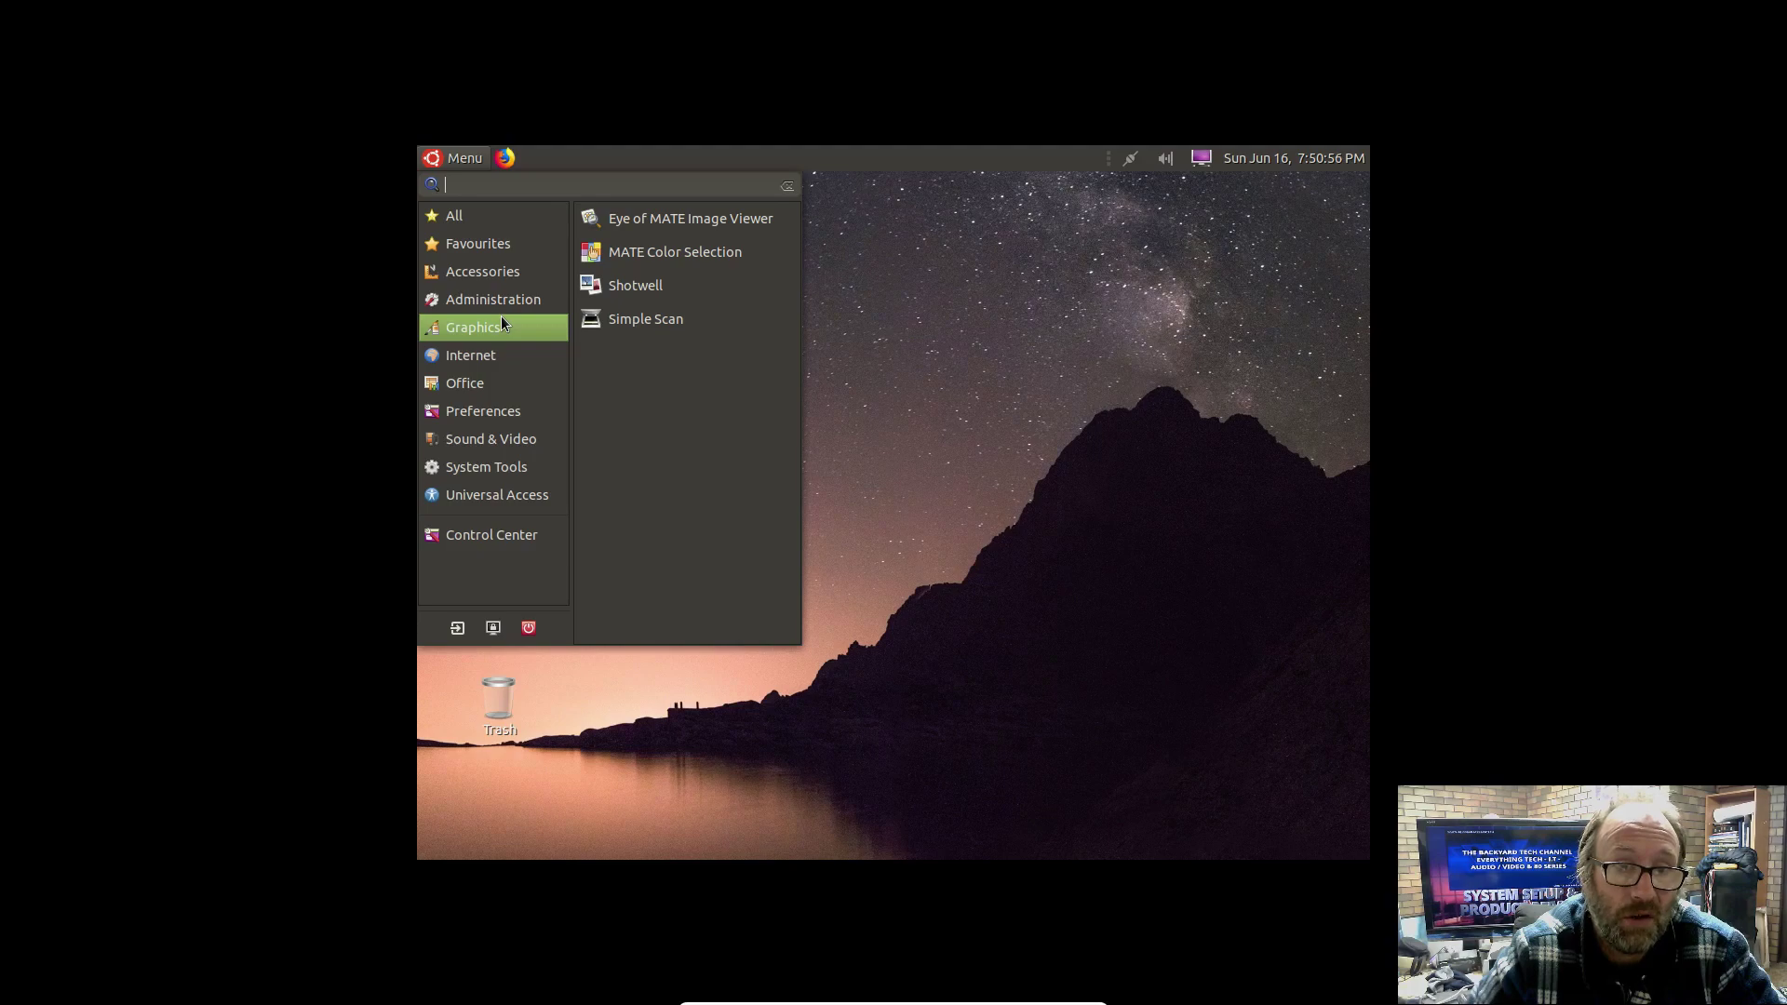
mouse_move(499, 363)
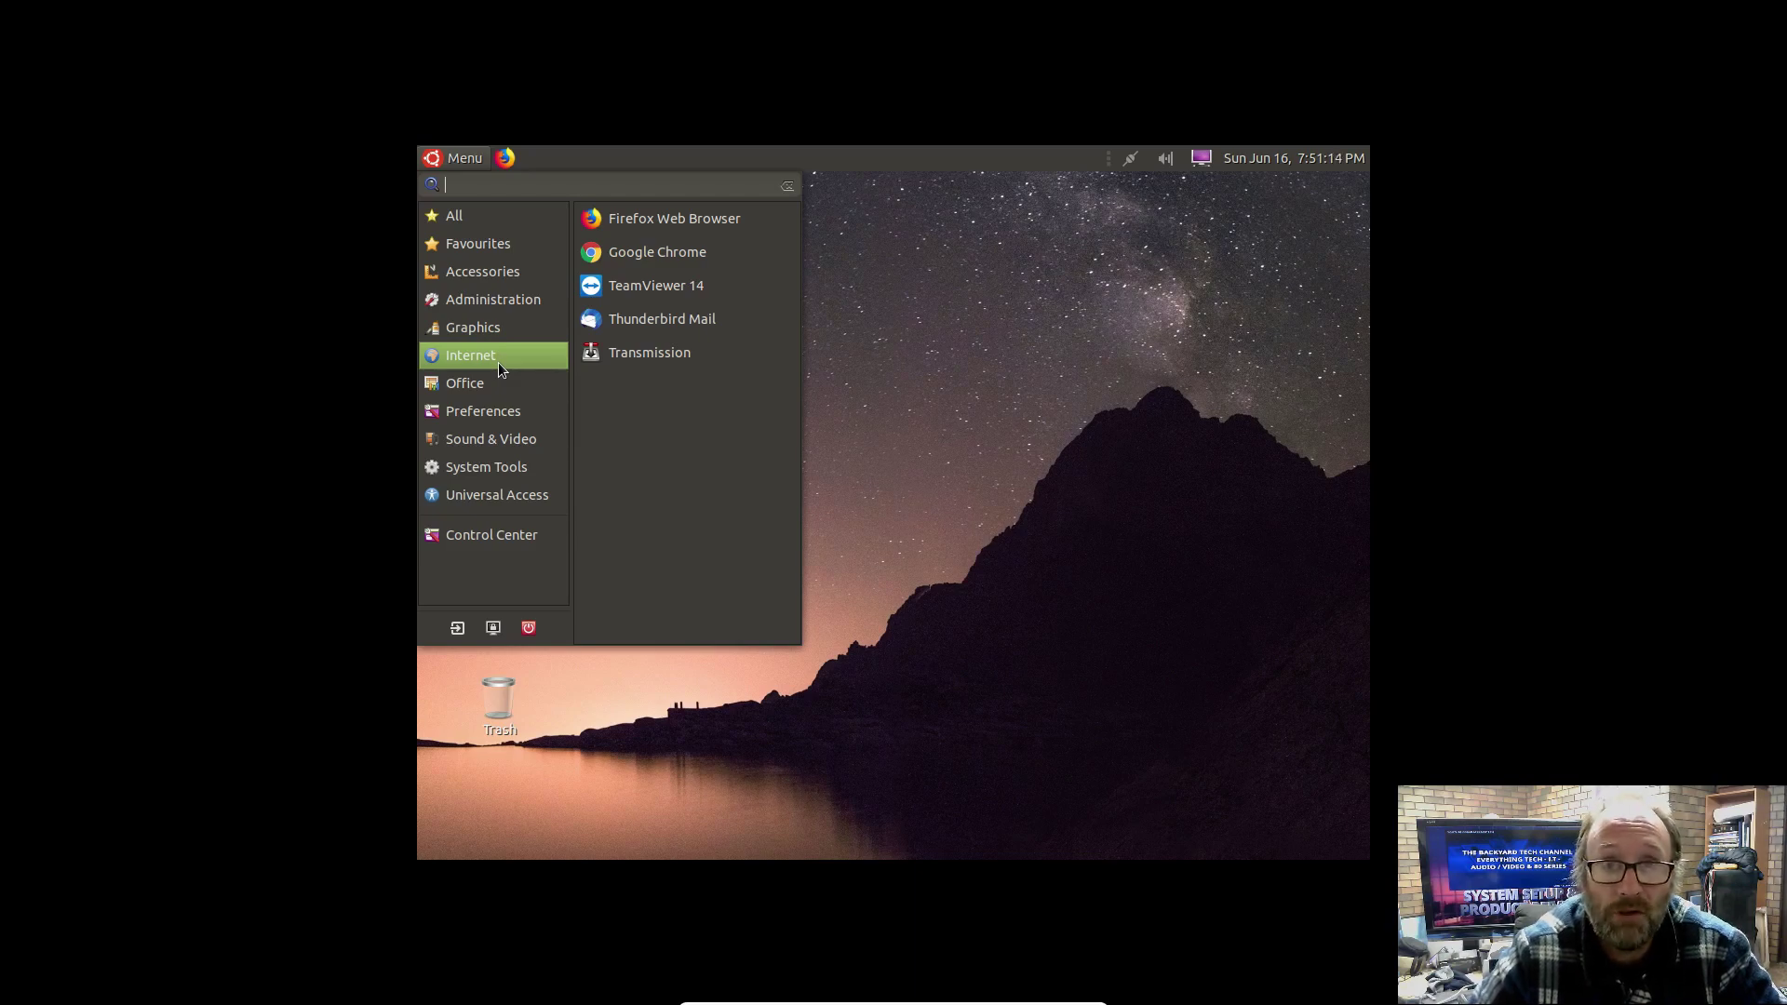
click(501, 389)
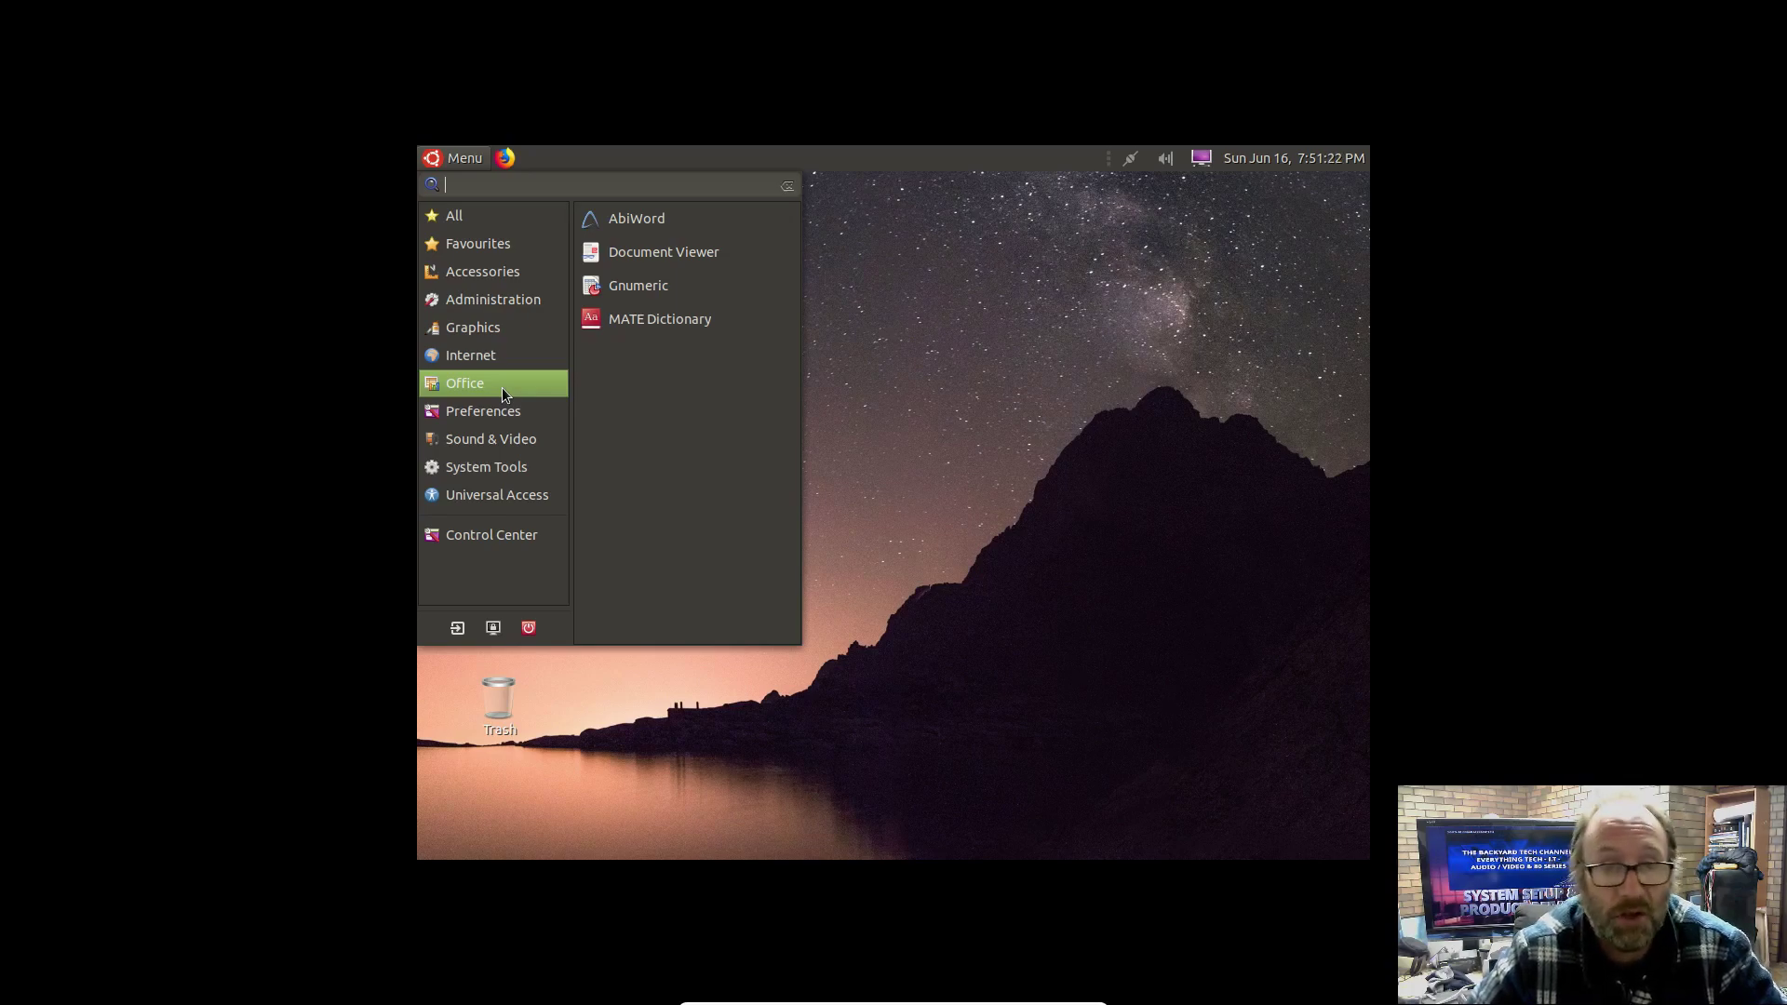
click(505, 410)
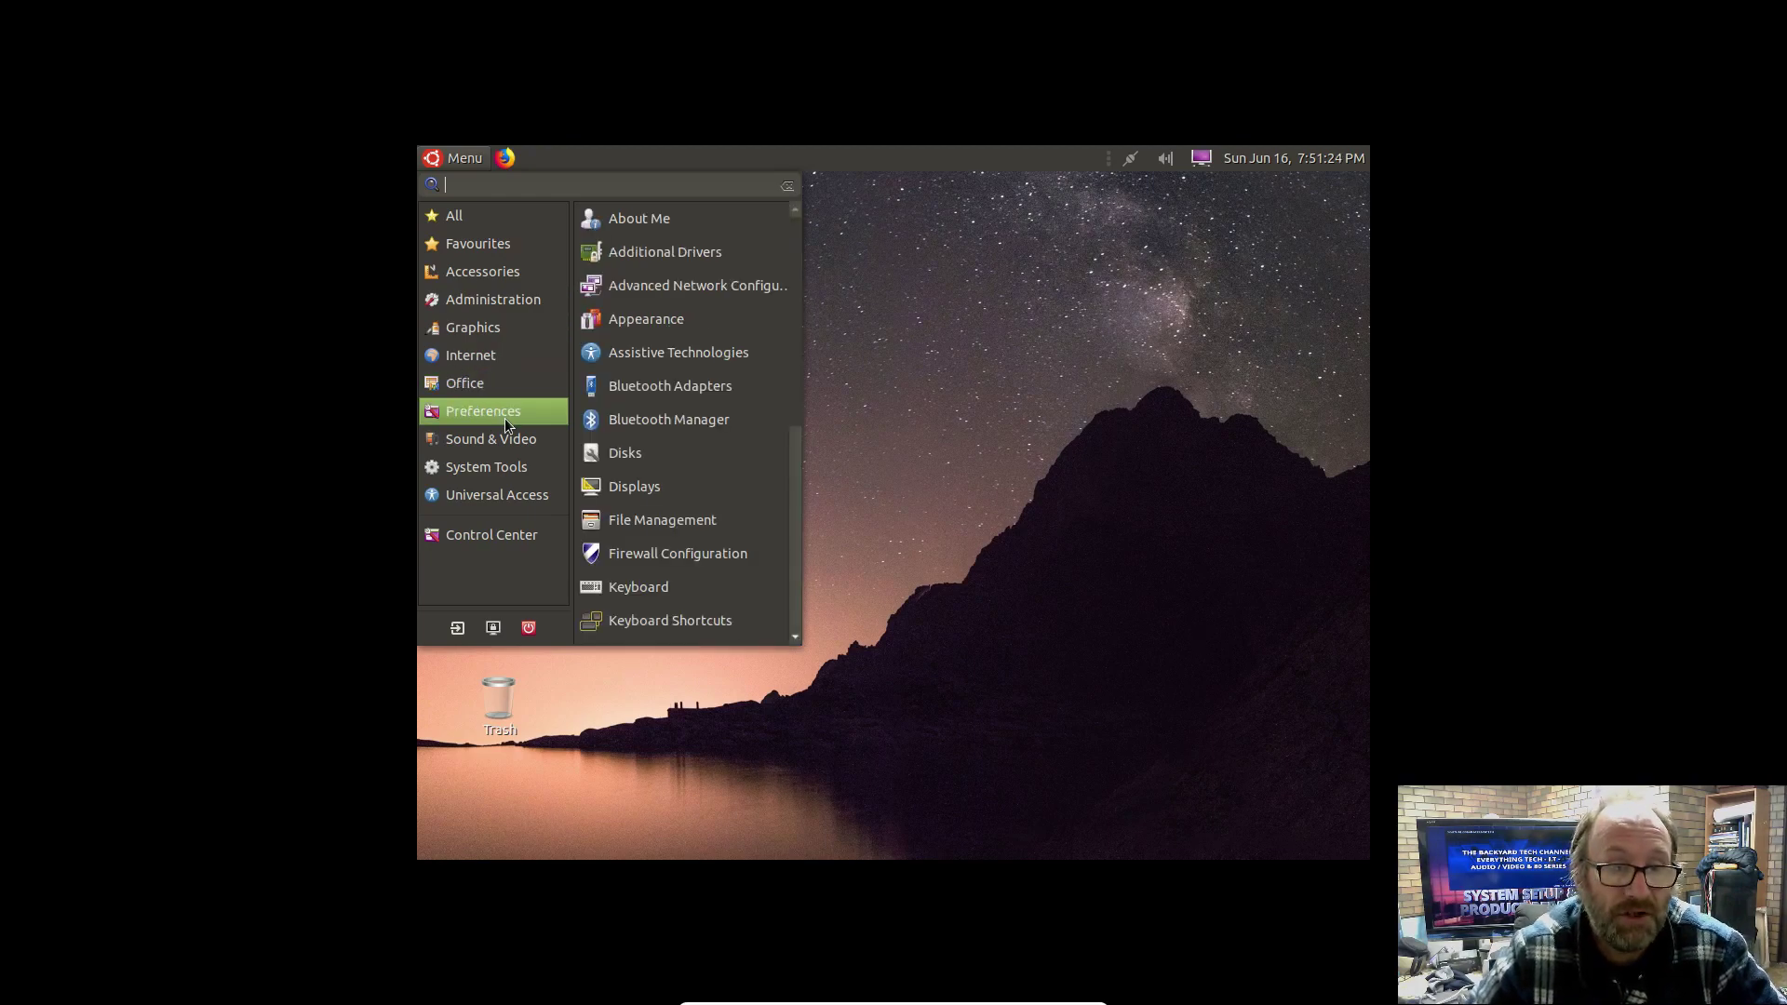
click(501, 437)
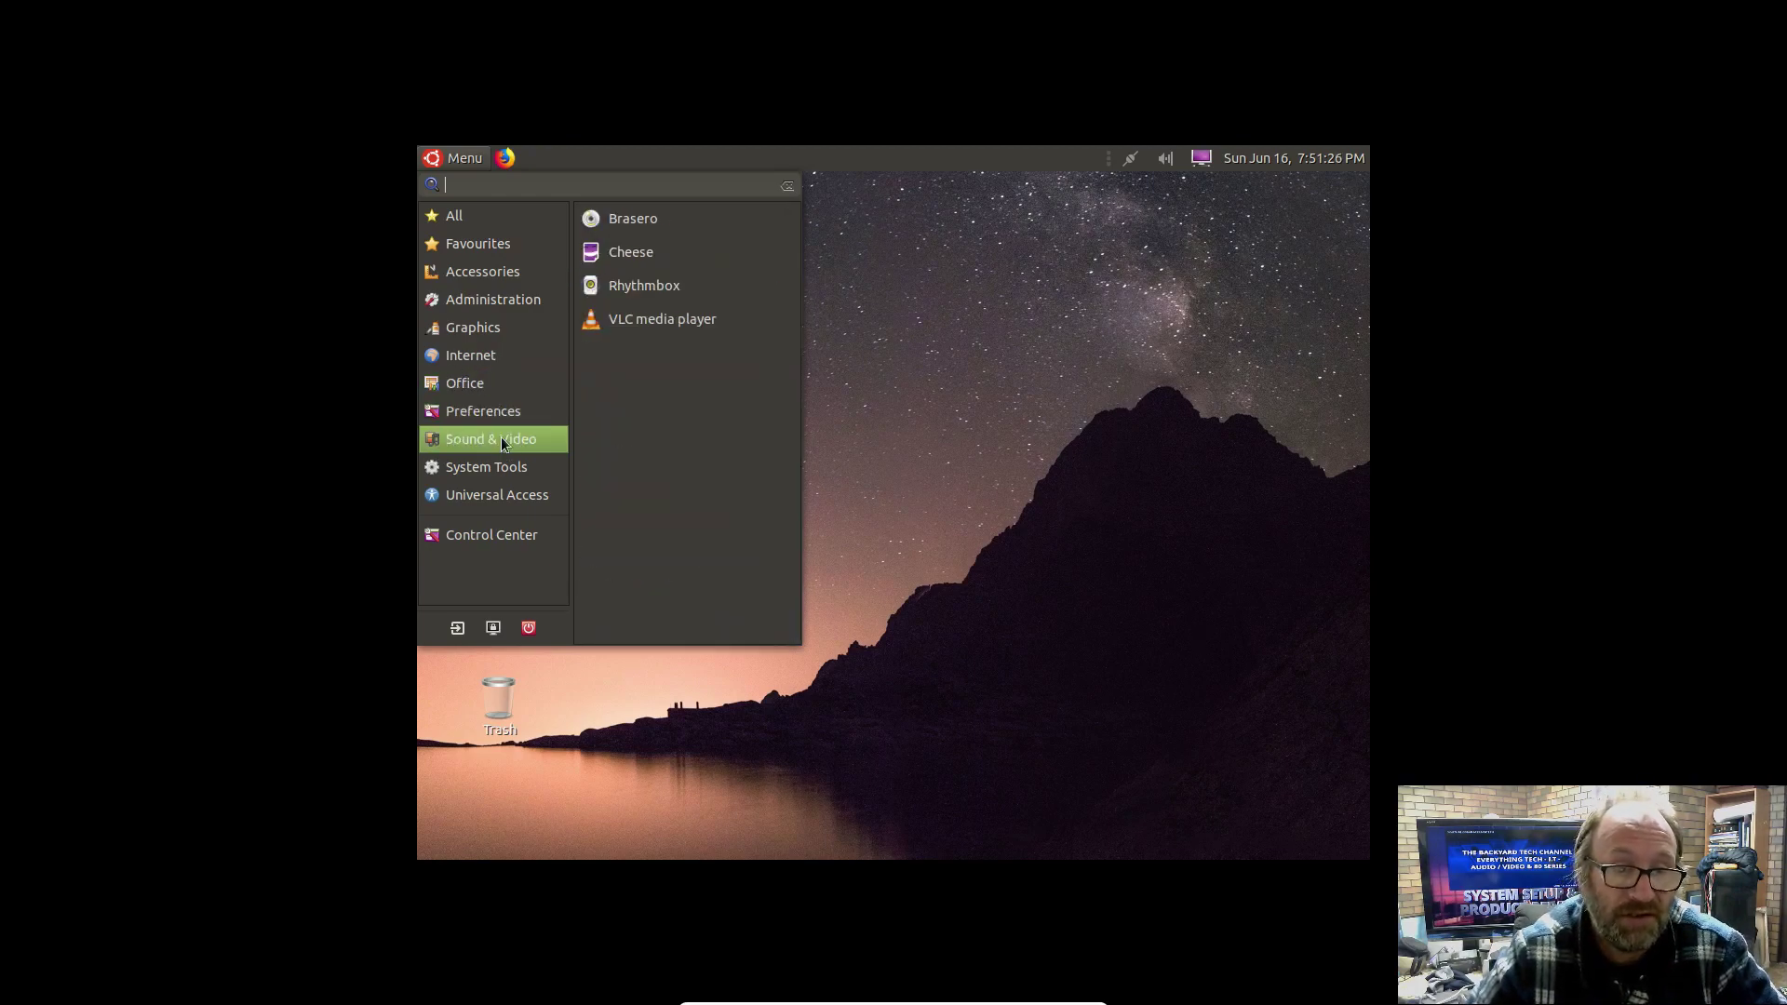
click(499, 462)
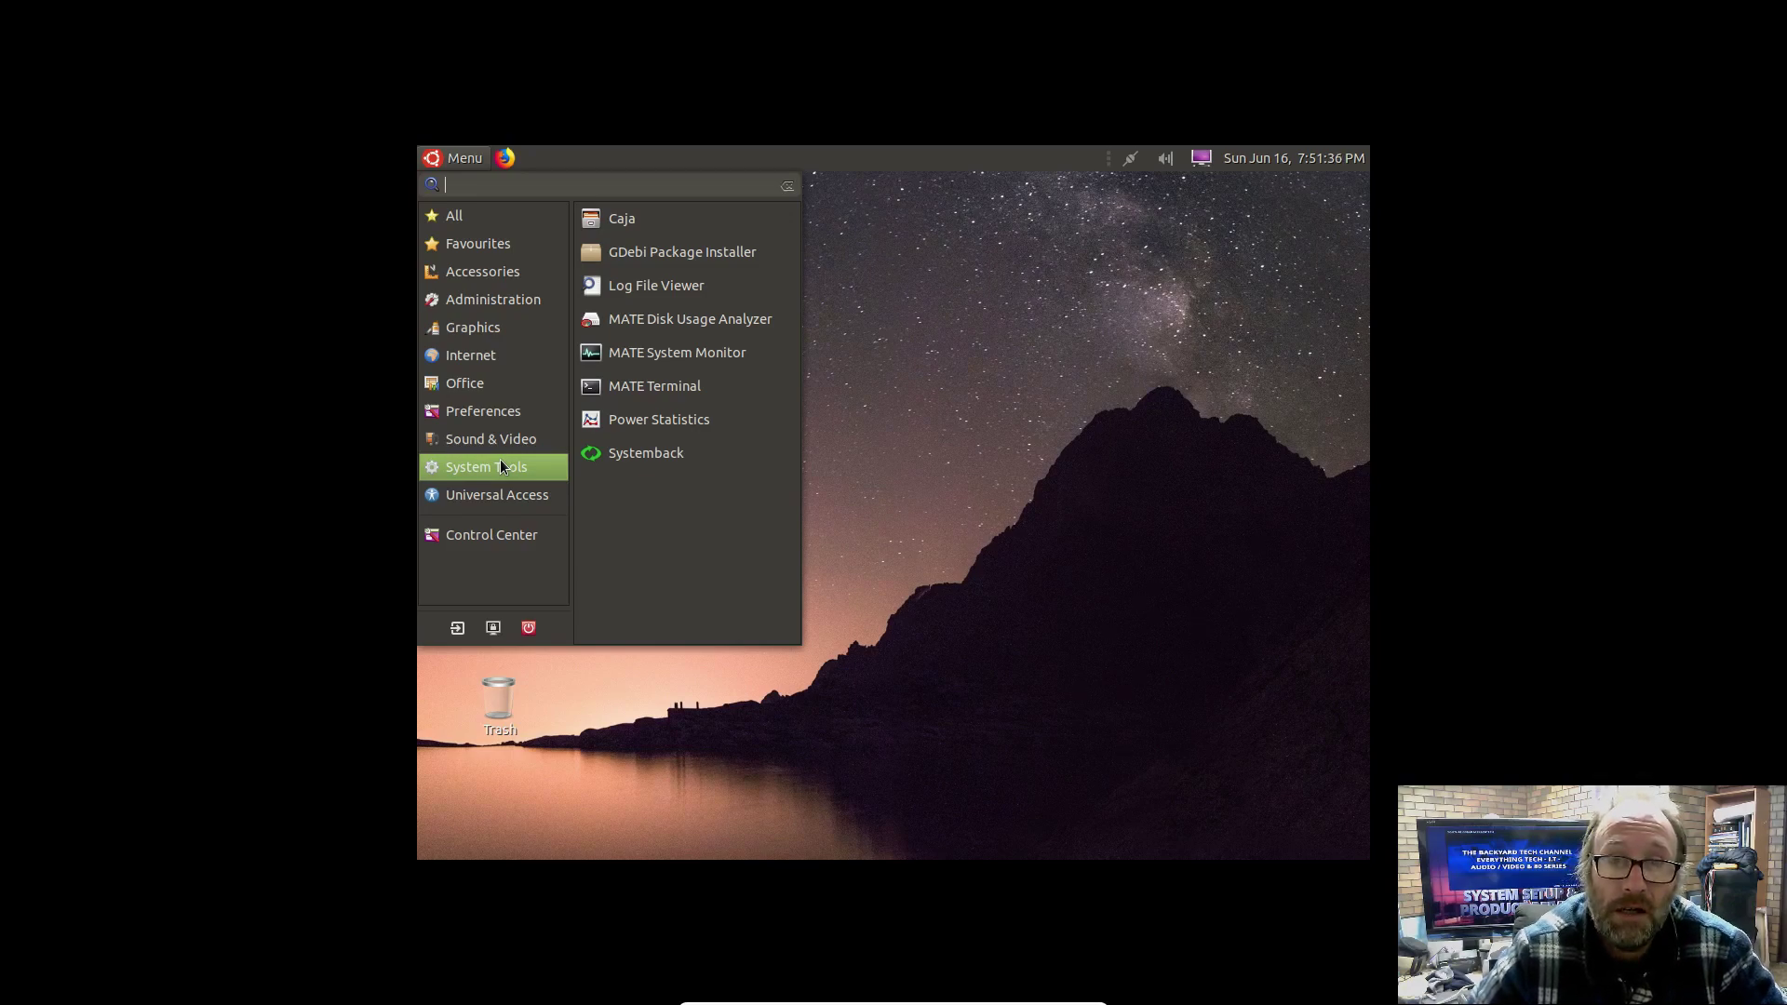
click(489, 495)
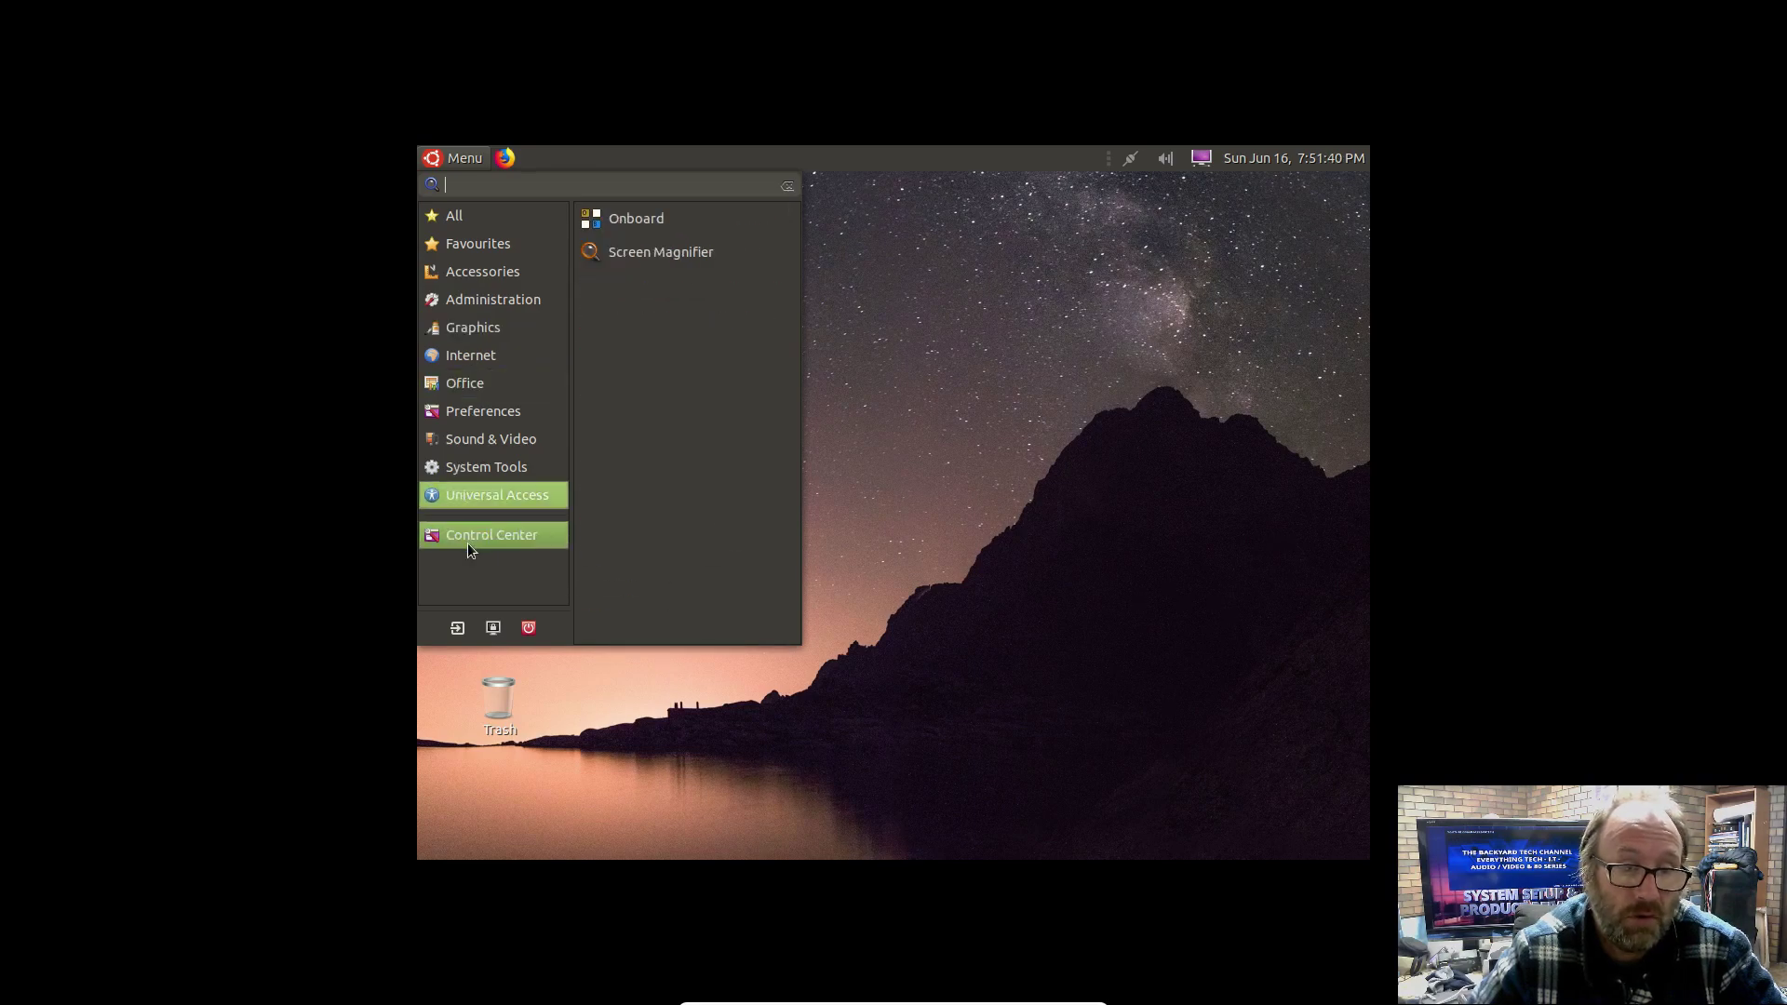
click(468, 538)
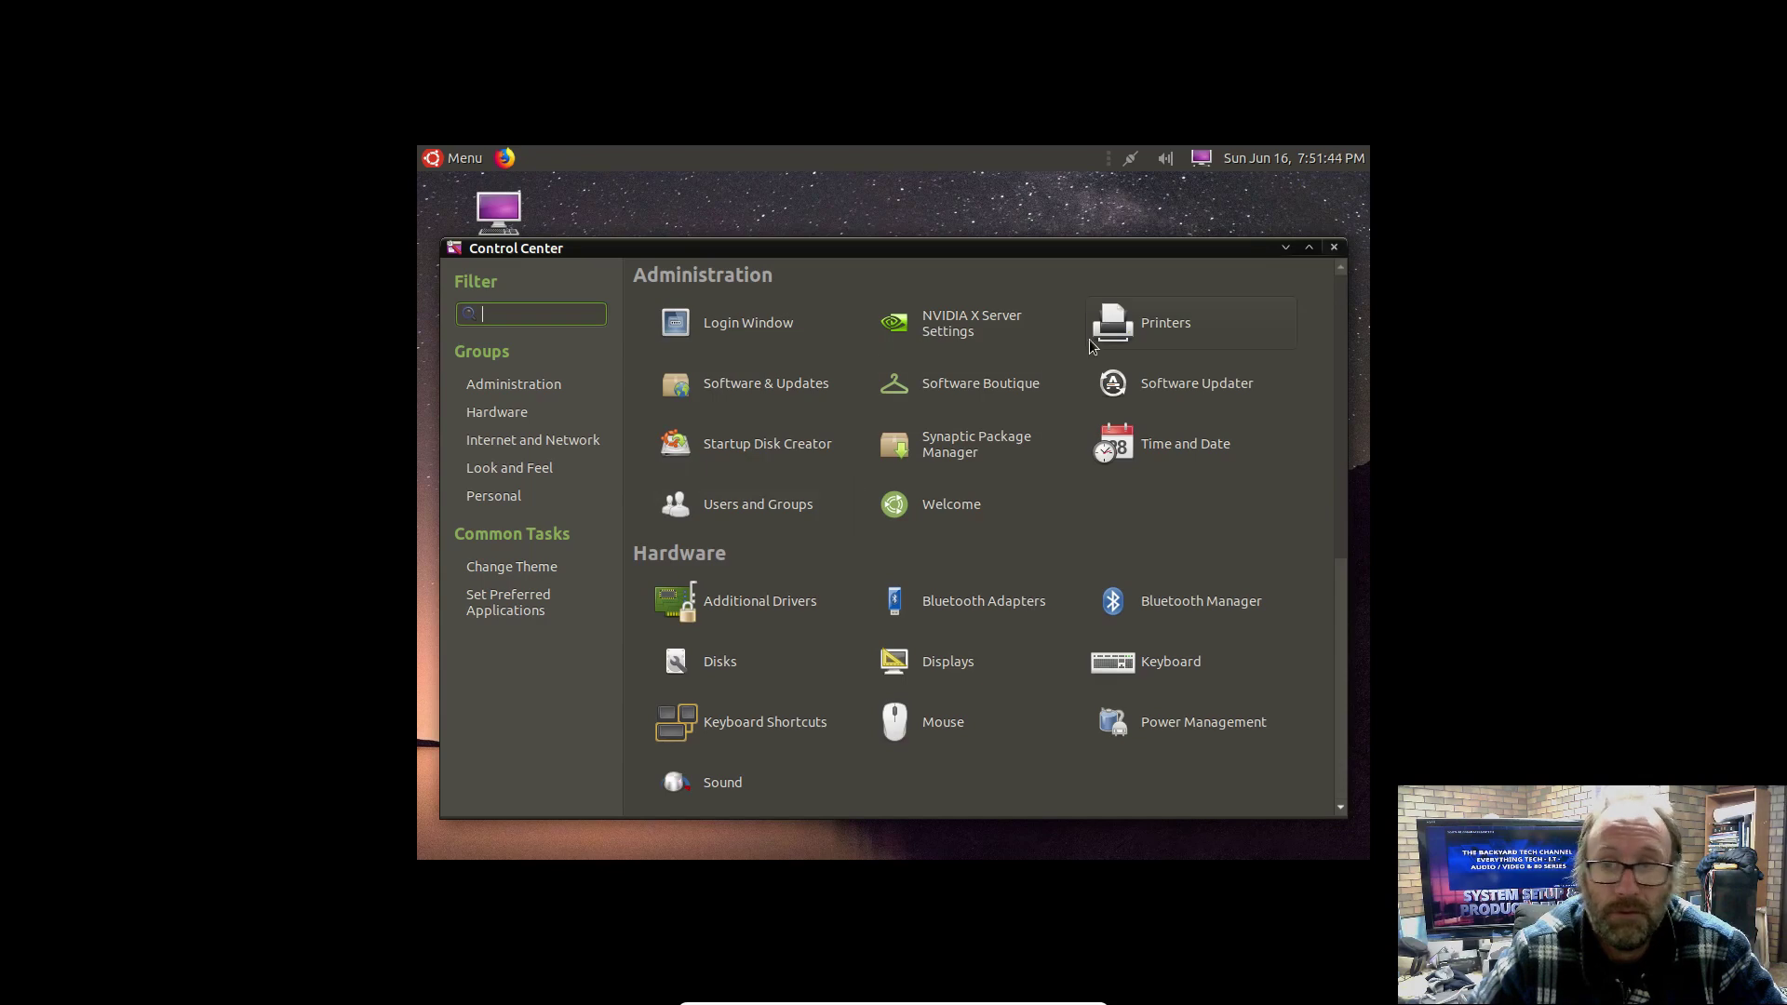
click(1340, 249)
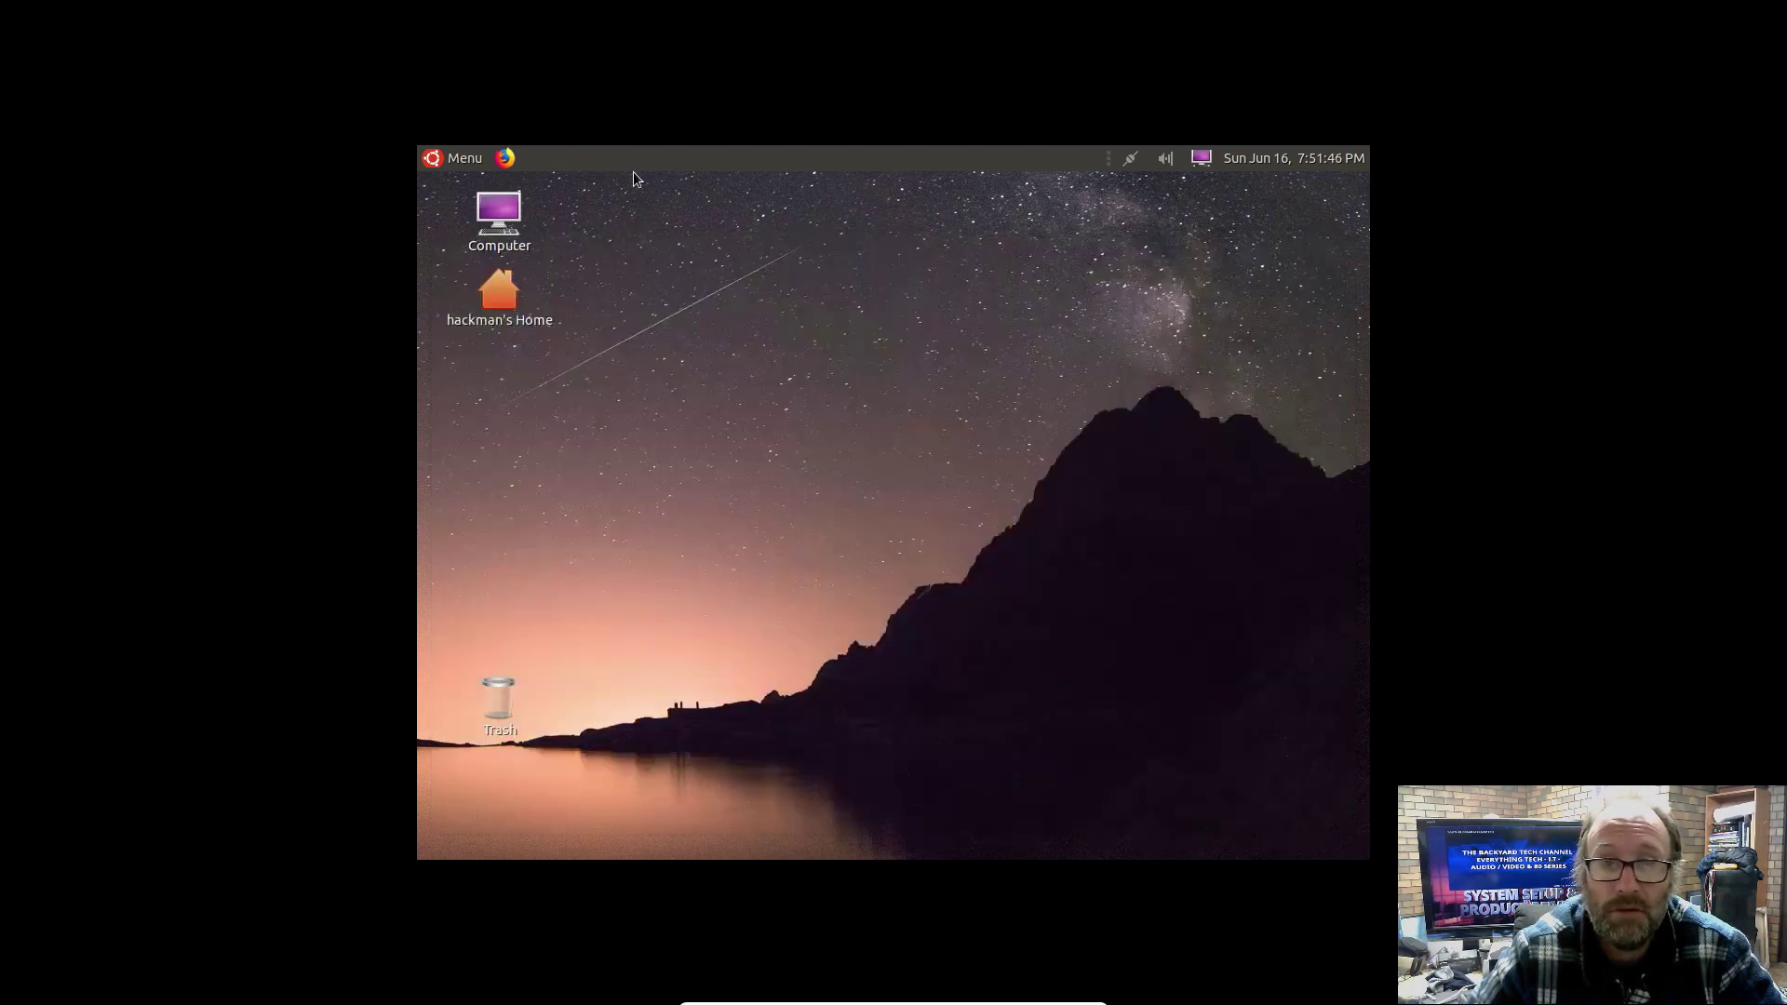
Step: Open the Computer location from the desktop to view its drives, then close it
click(500, 215)
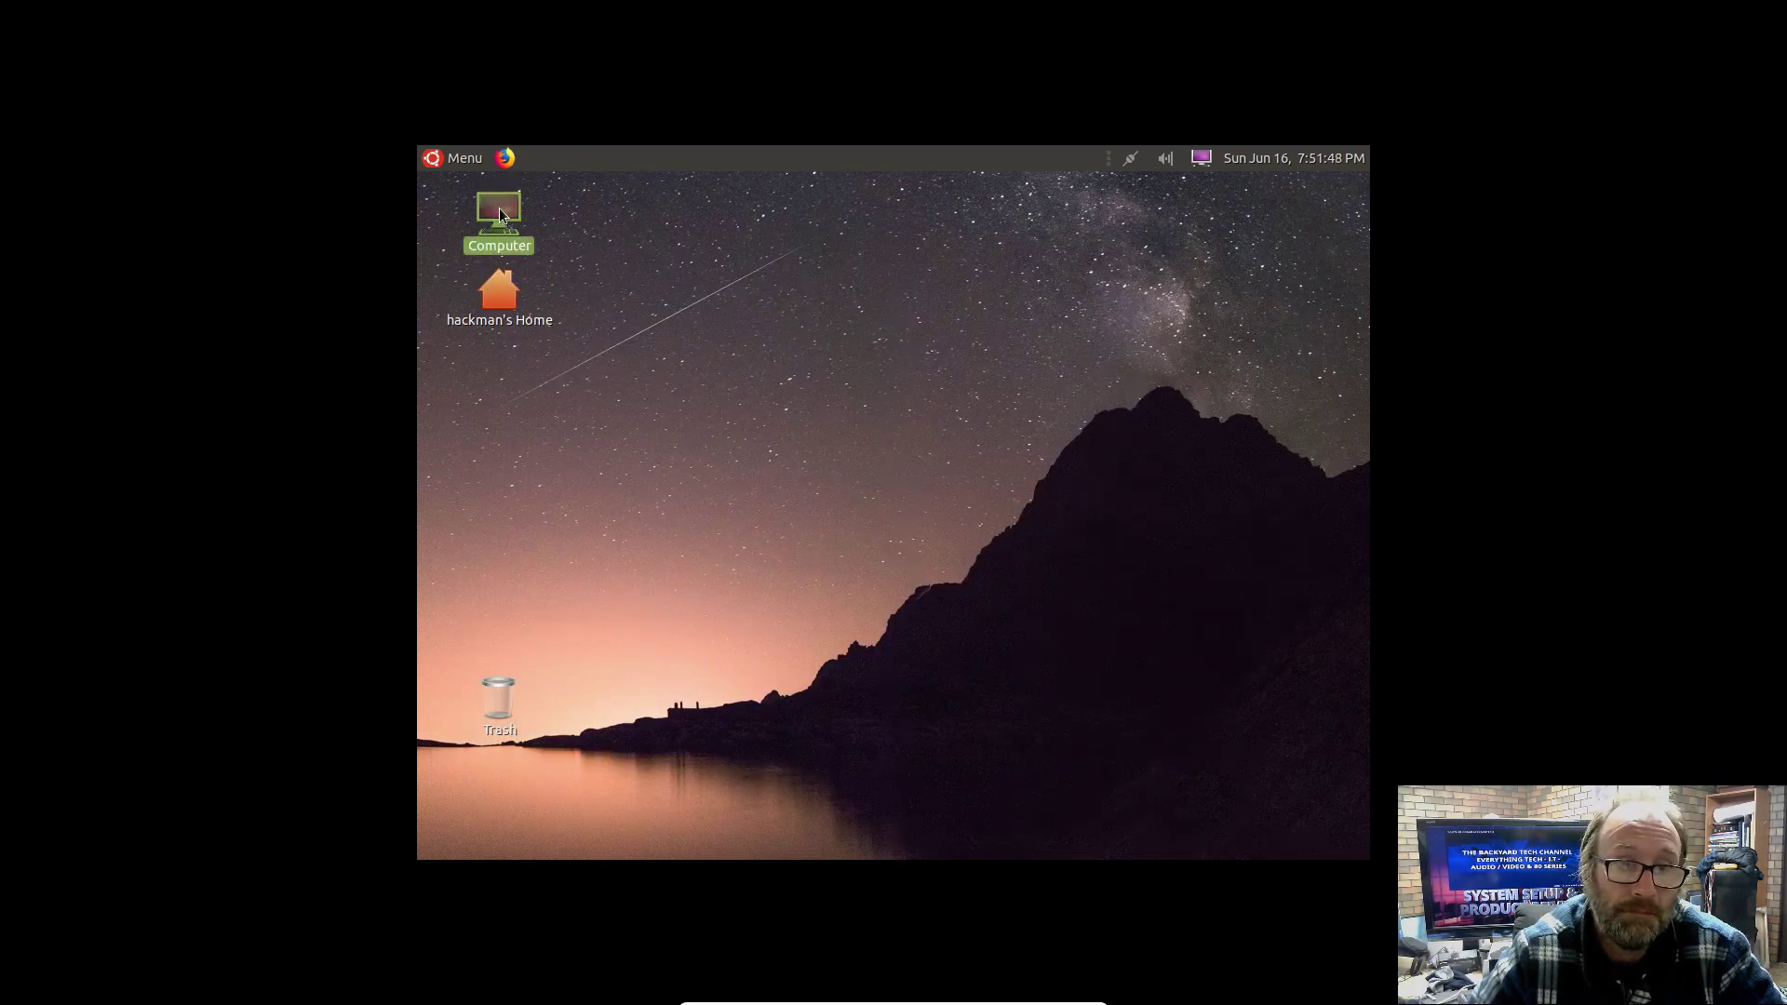
double_click(500, 215)
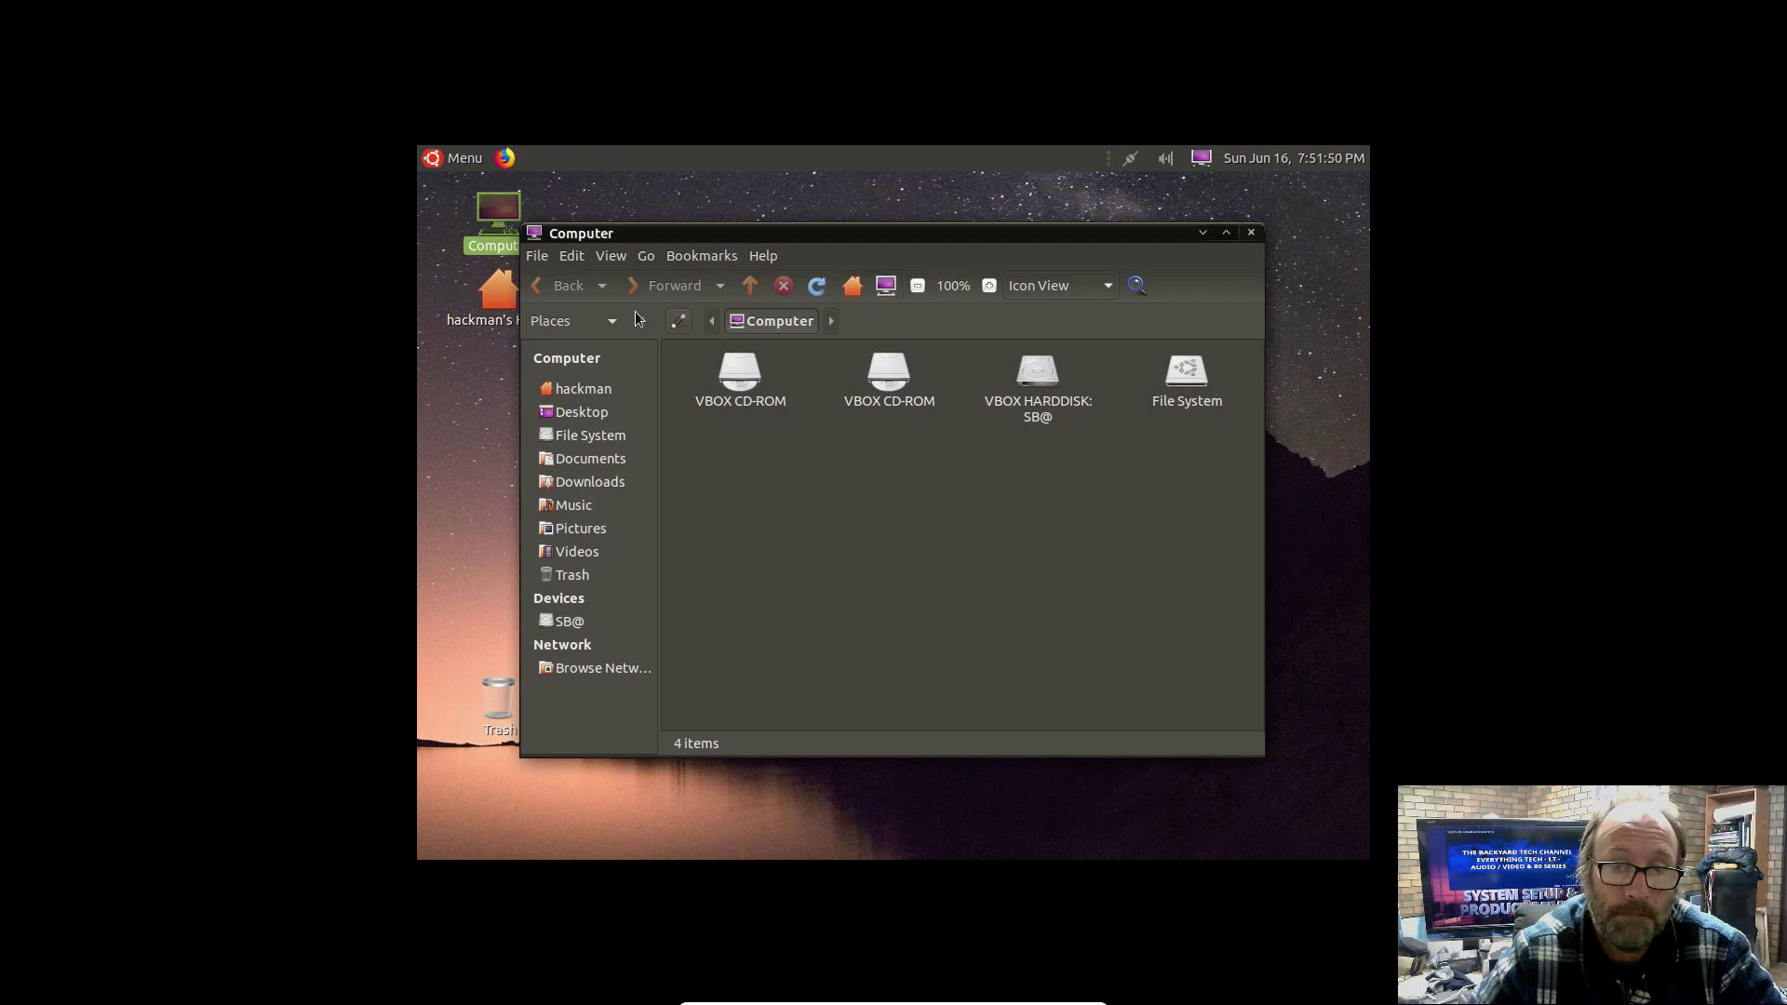
click(1251, 232)
Step: Examine the available desktop backgrounds and themes in Appearance Preferences, then close them without choosing any
right_click(705, 314)
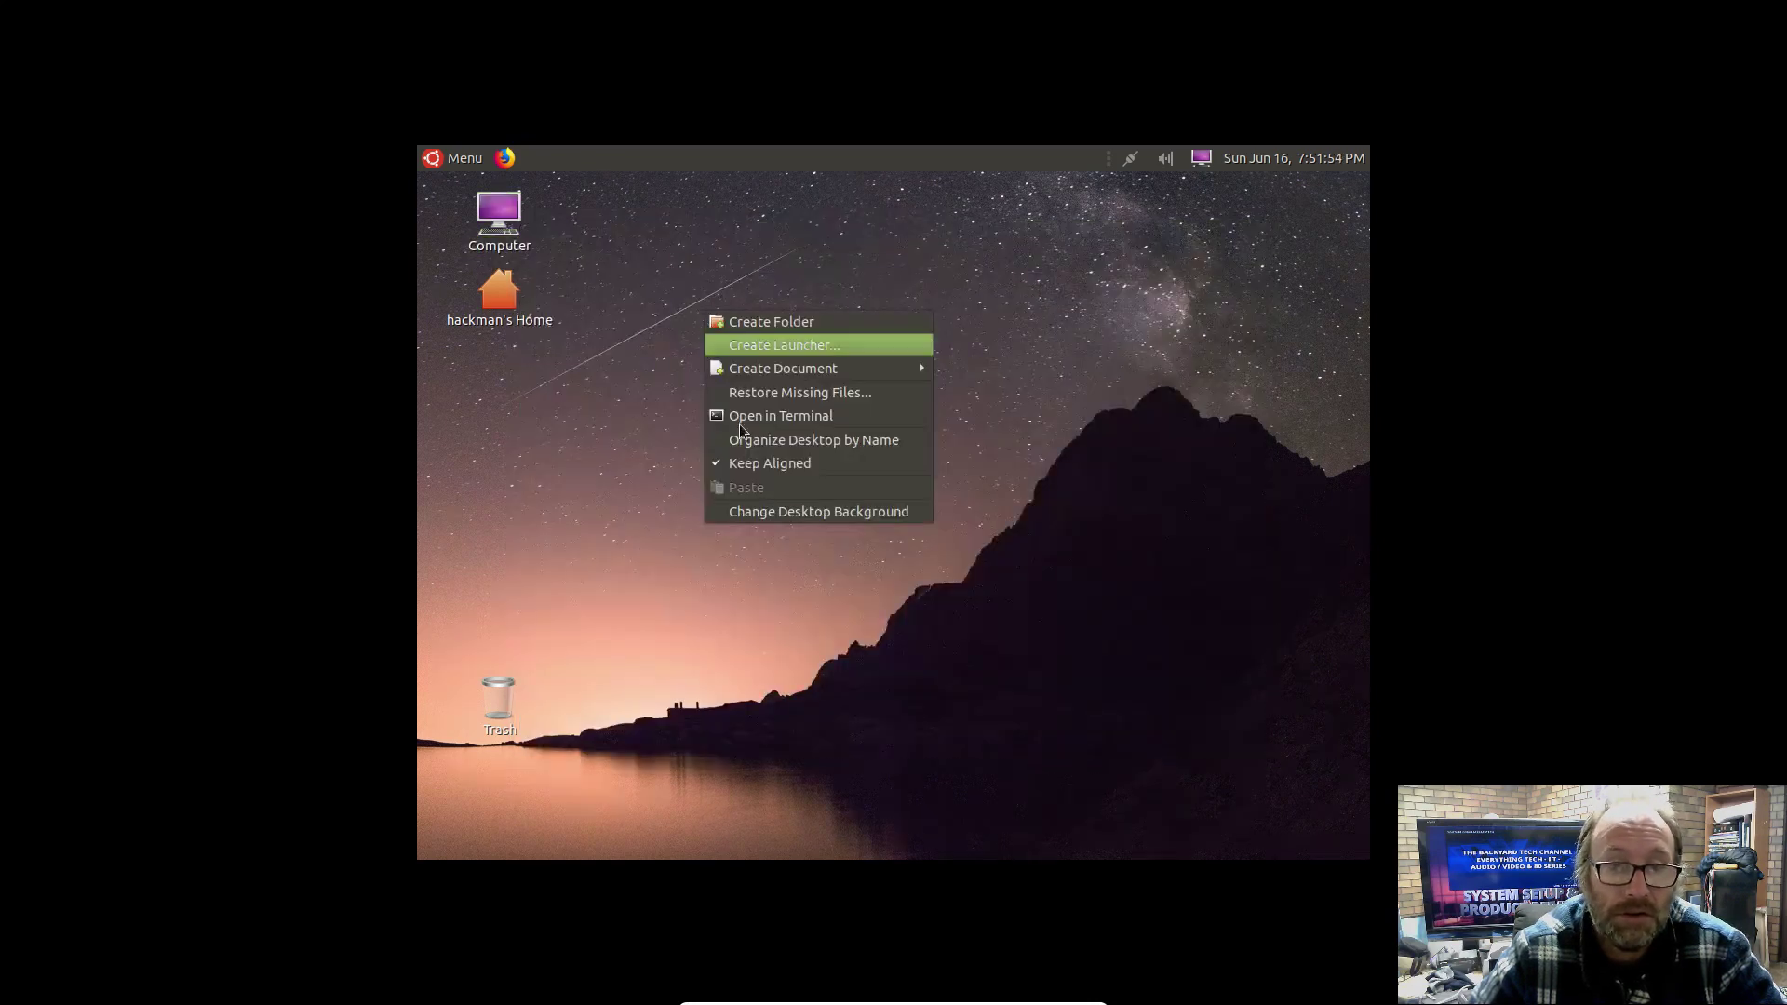
click(806, 512)
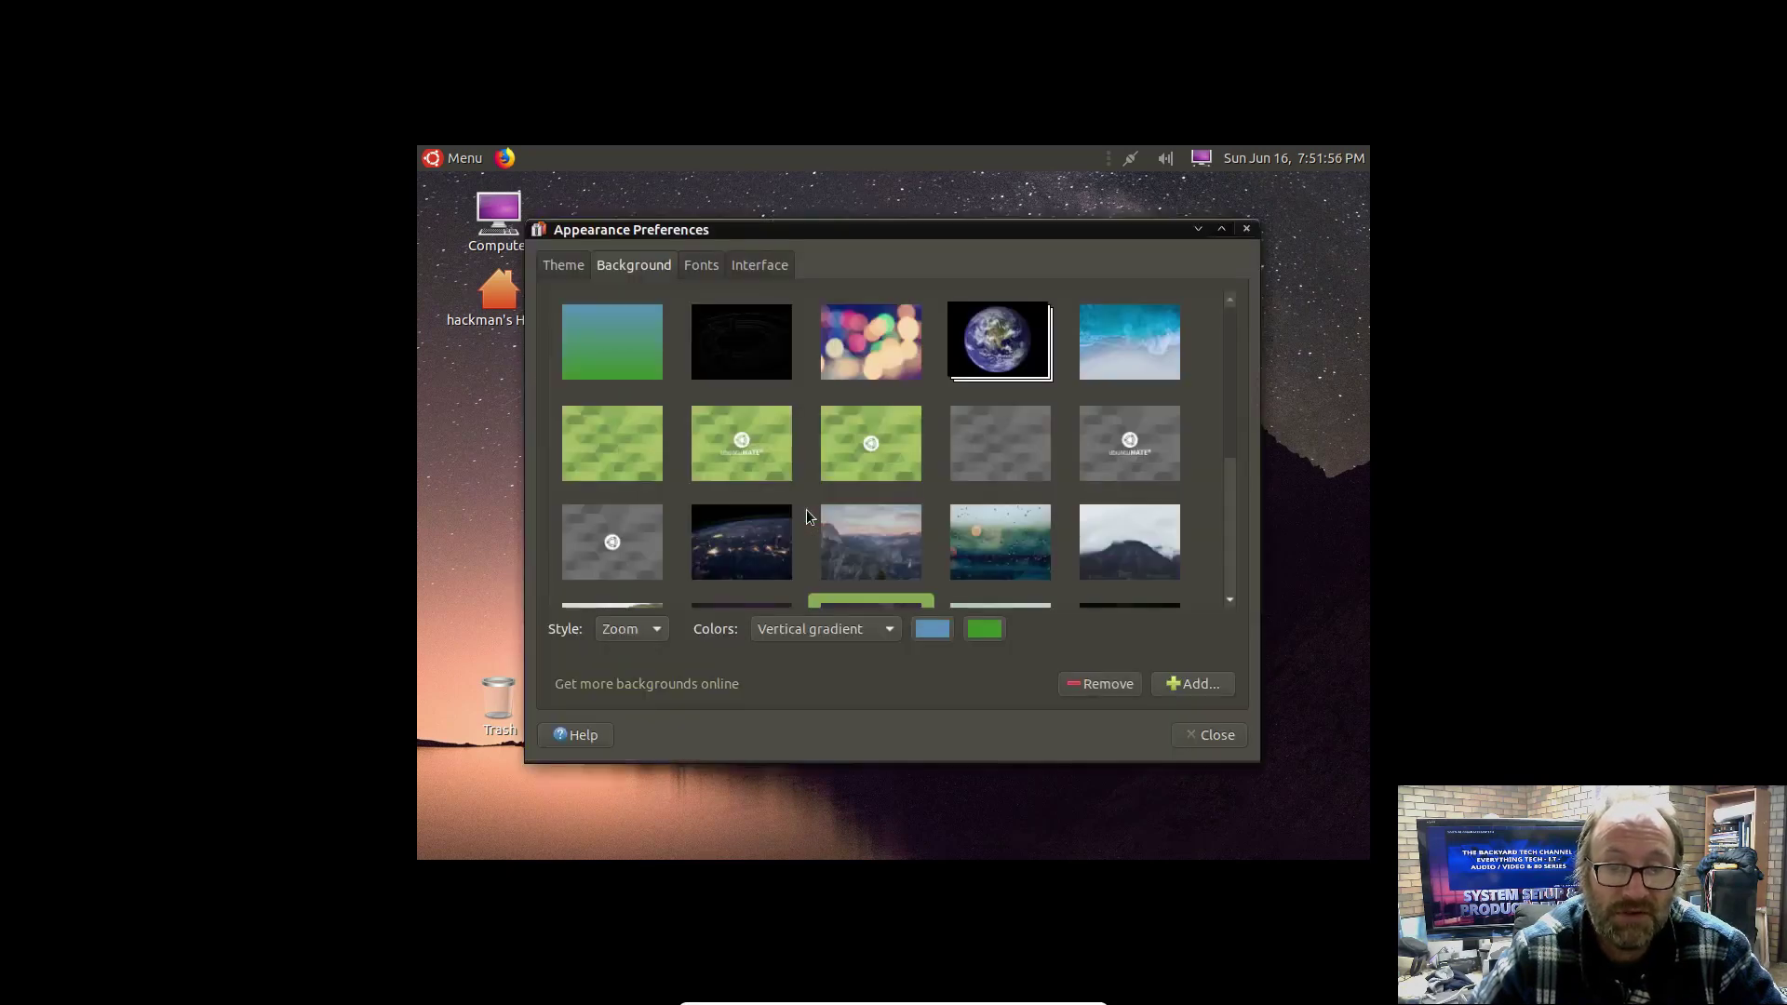
scroll(875, 479, down, 2)
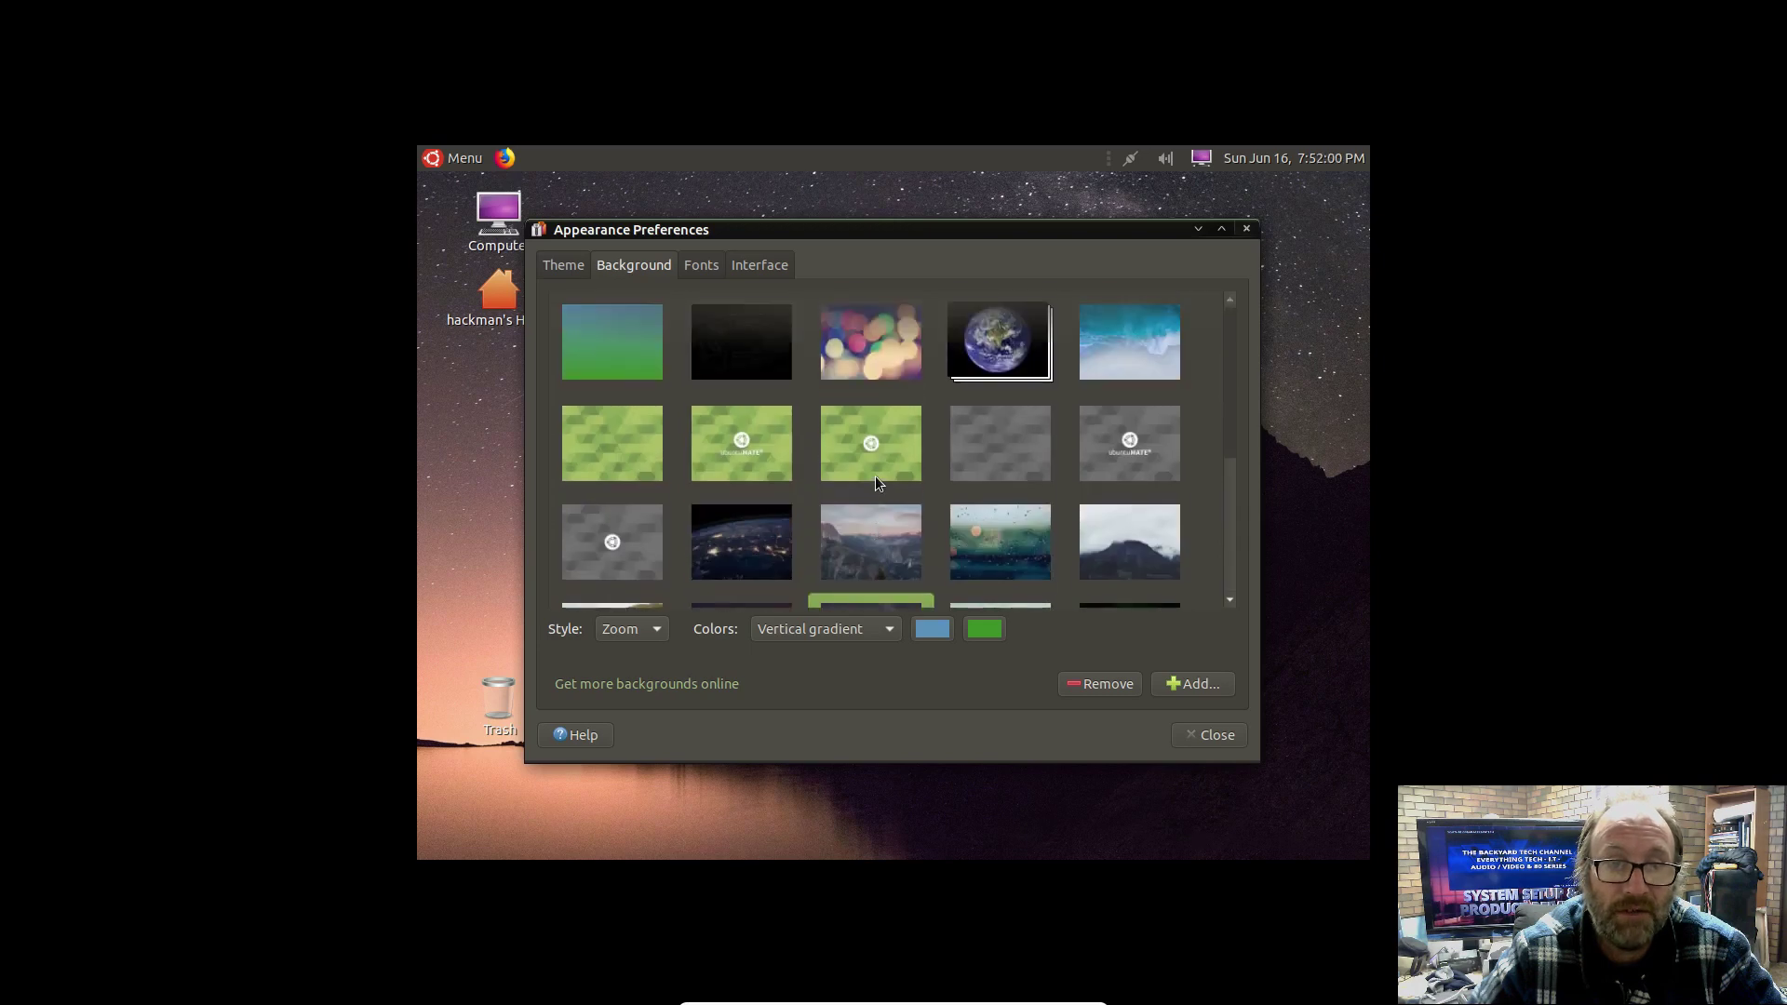
click(576, 265)
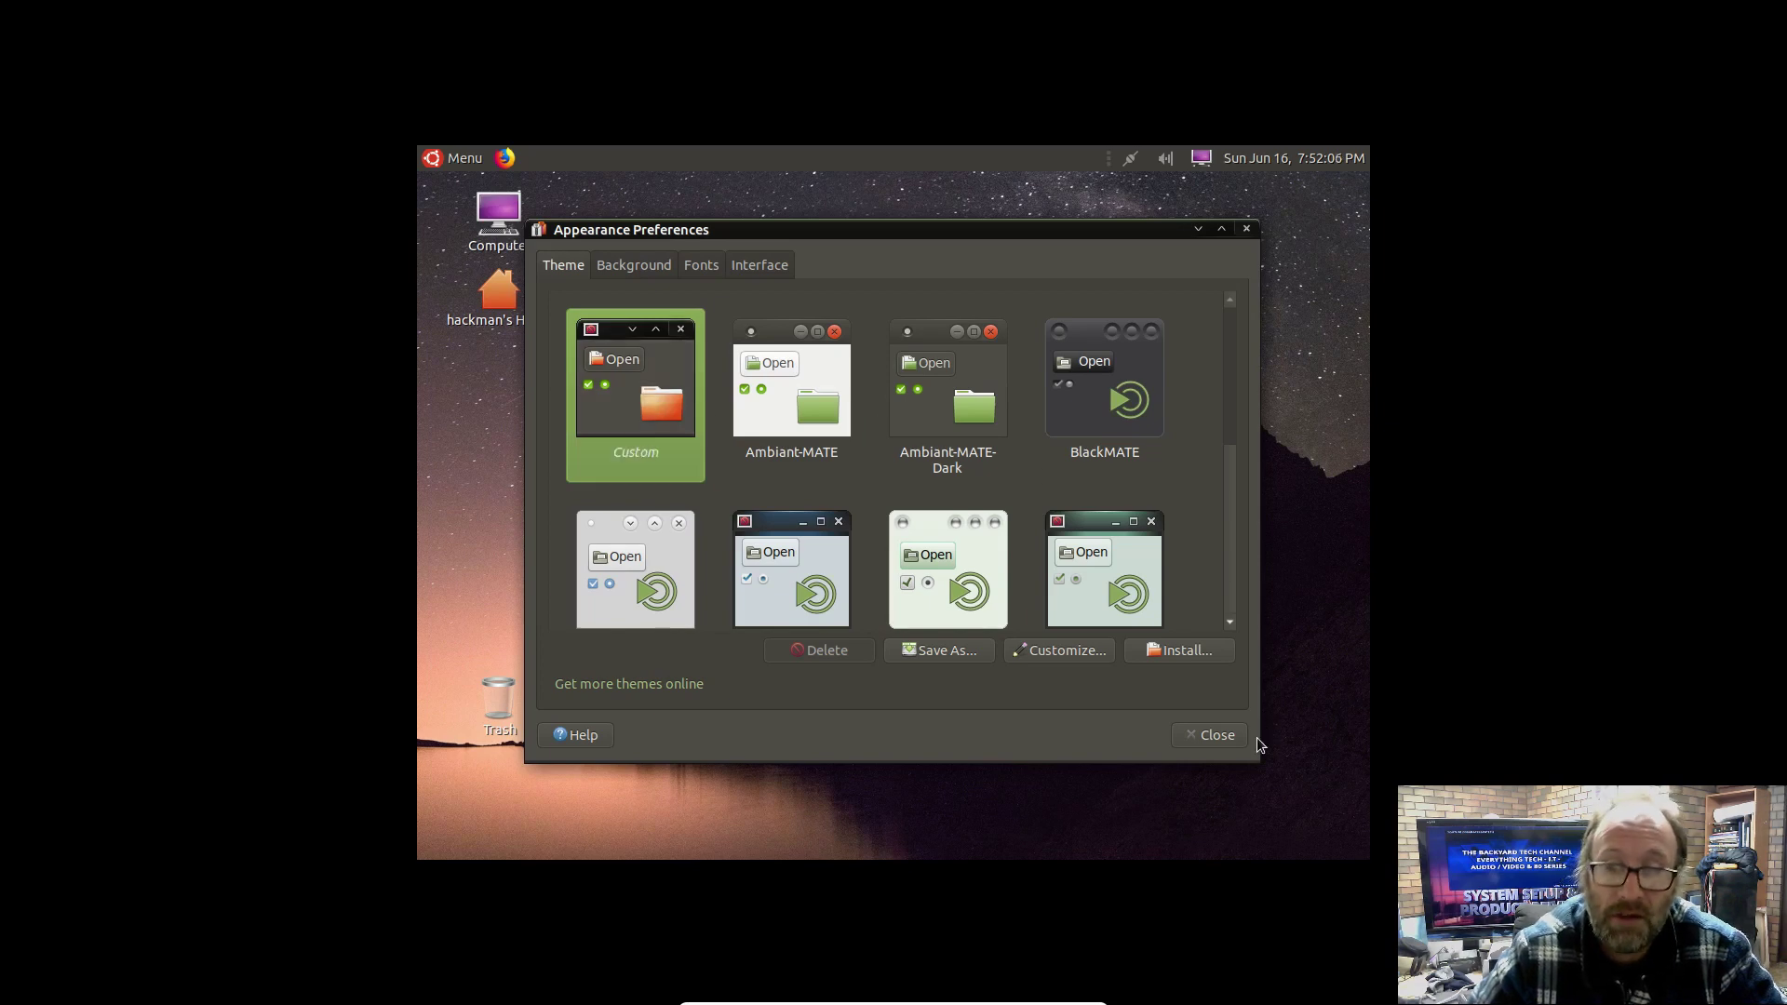
click(1201, 734)
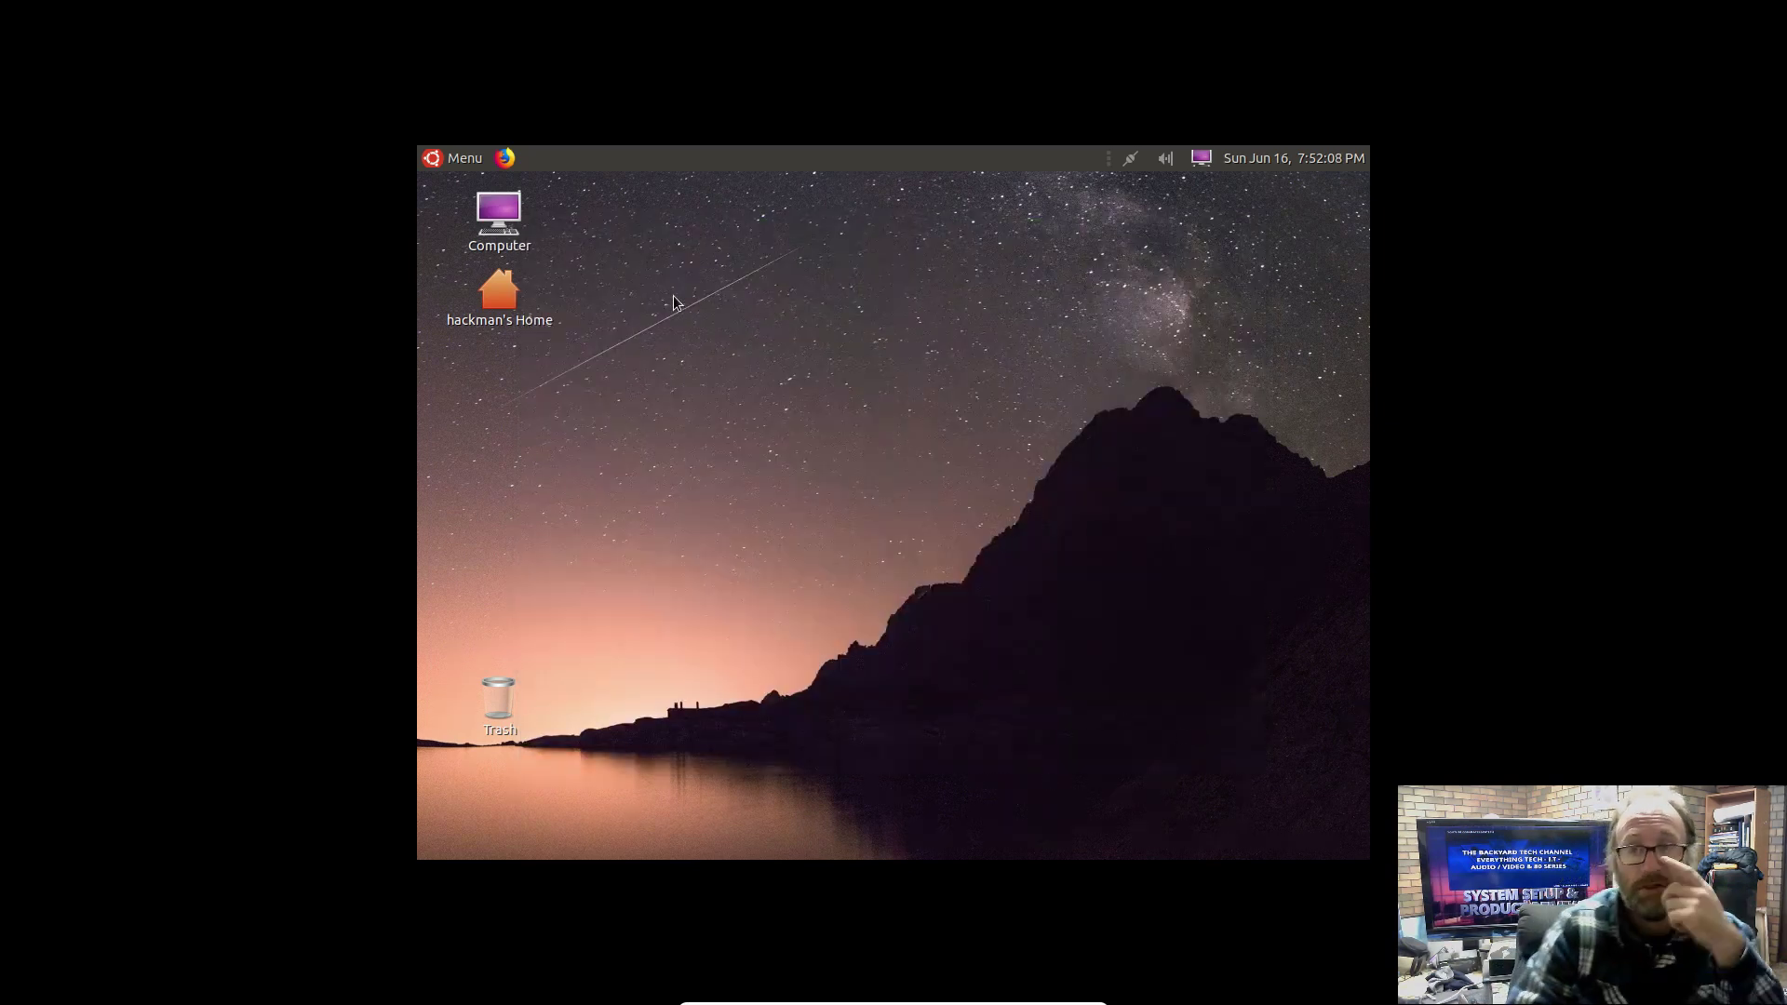
Step: Open MATE Terminal from the System Tools applications to view its transparent window, then close it
click(478, 160)
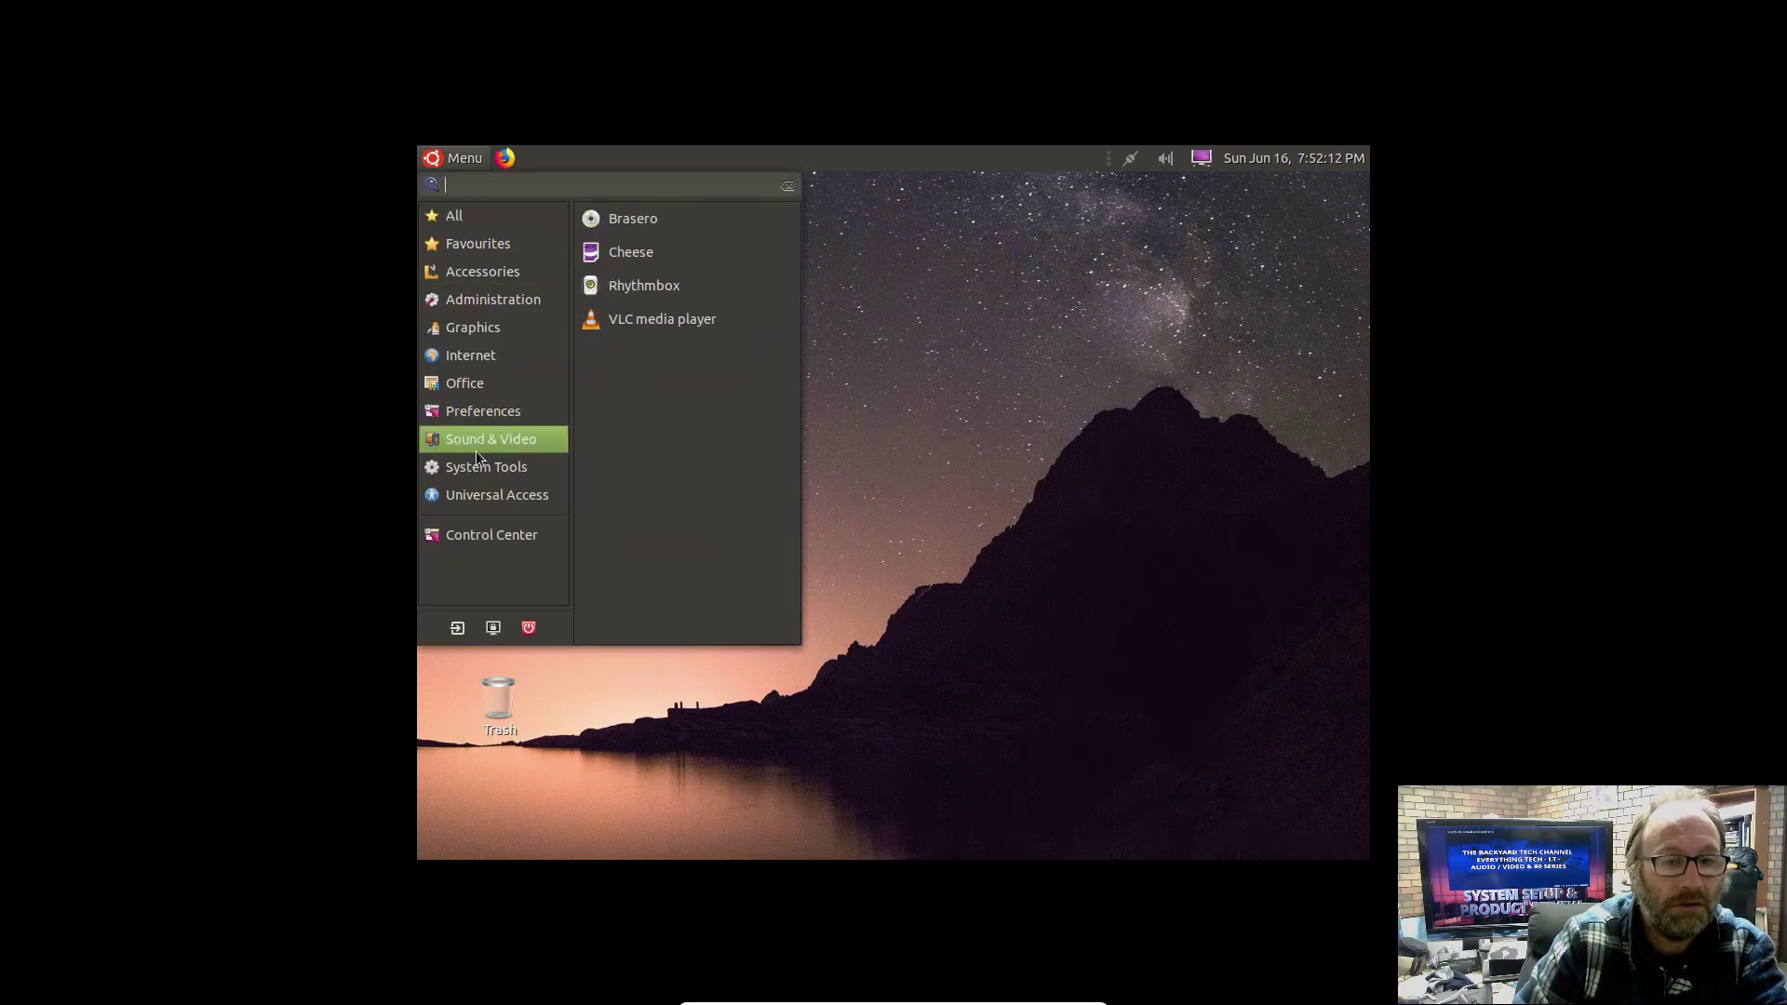
mouse_move(474, 460)
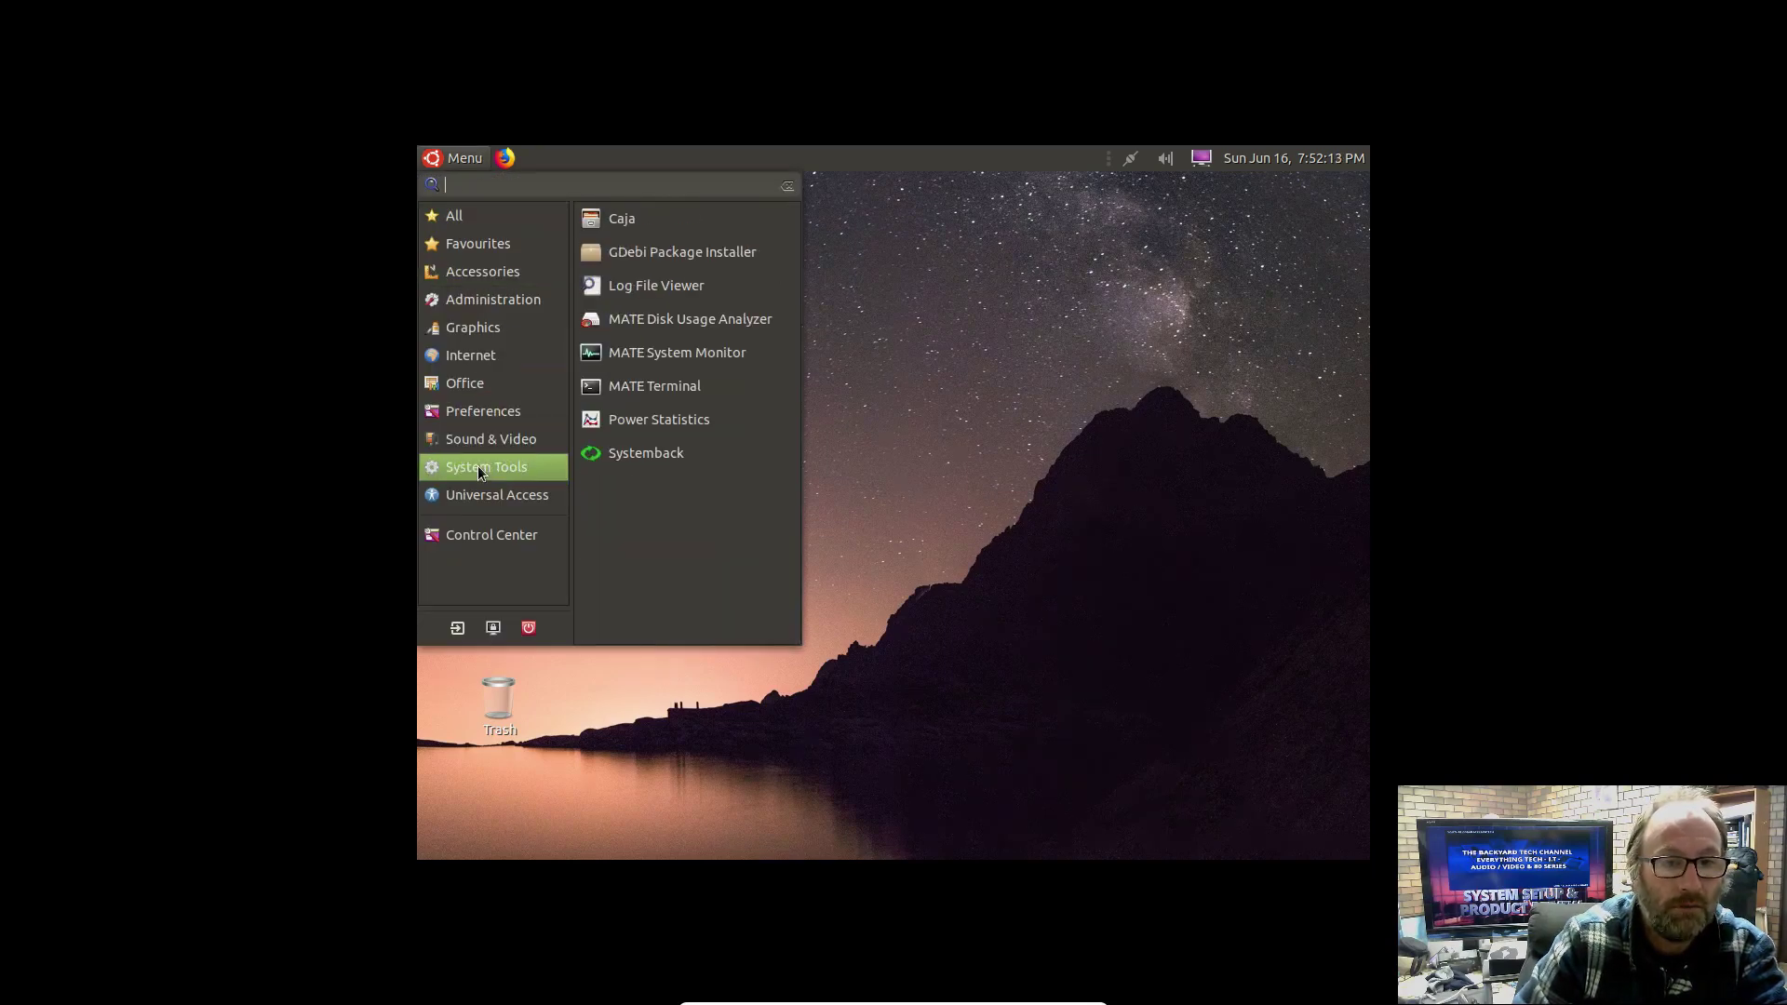
click(634, 382)
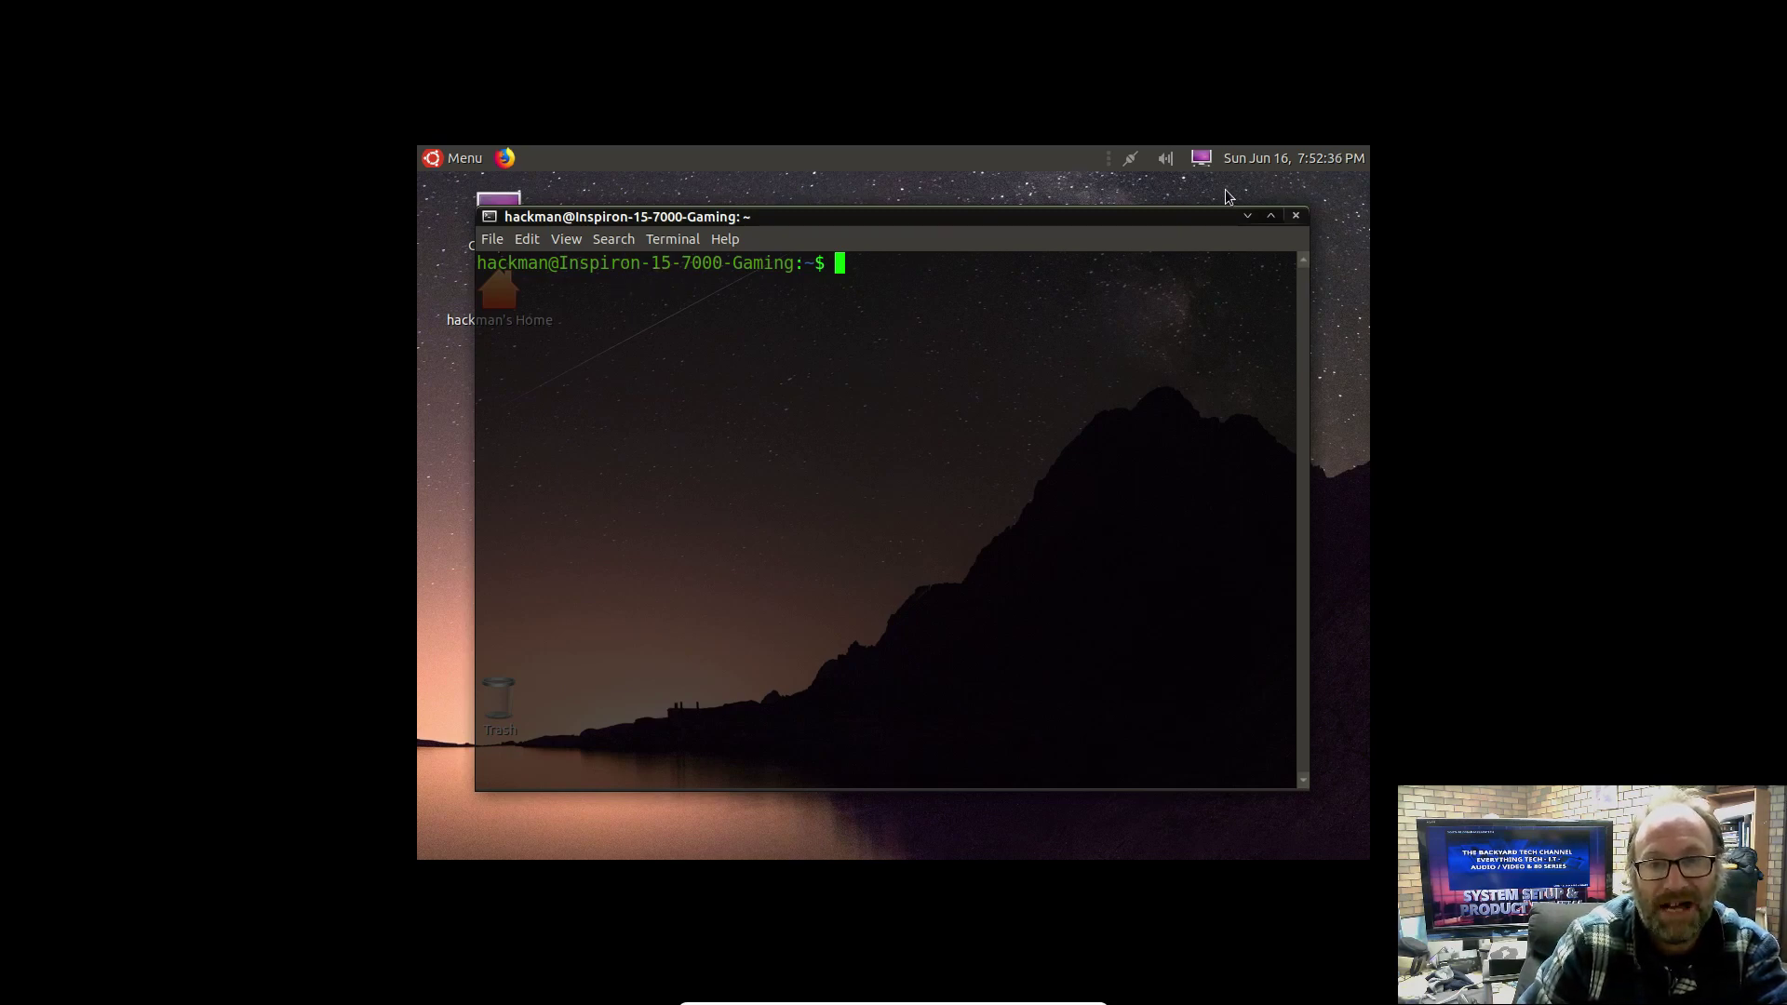
click(1293, 218)
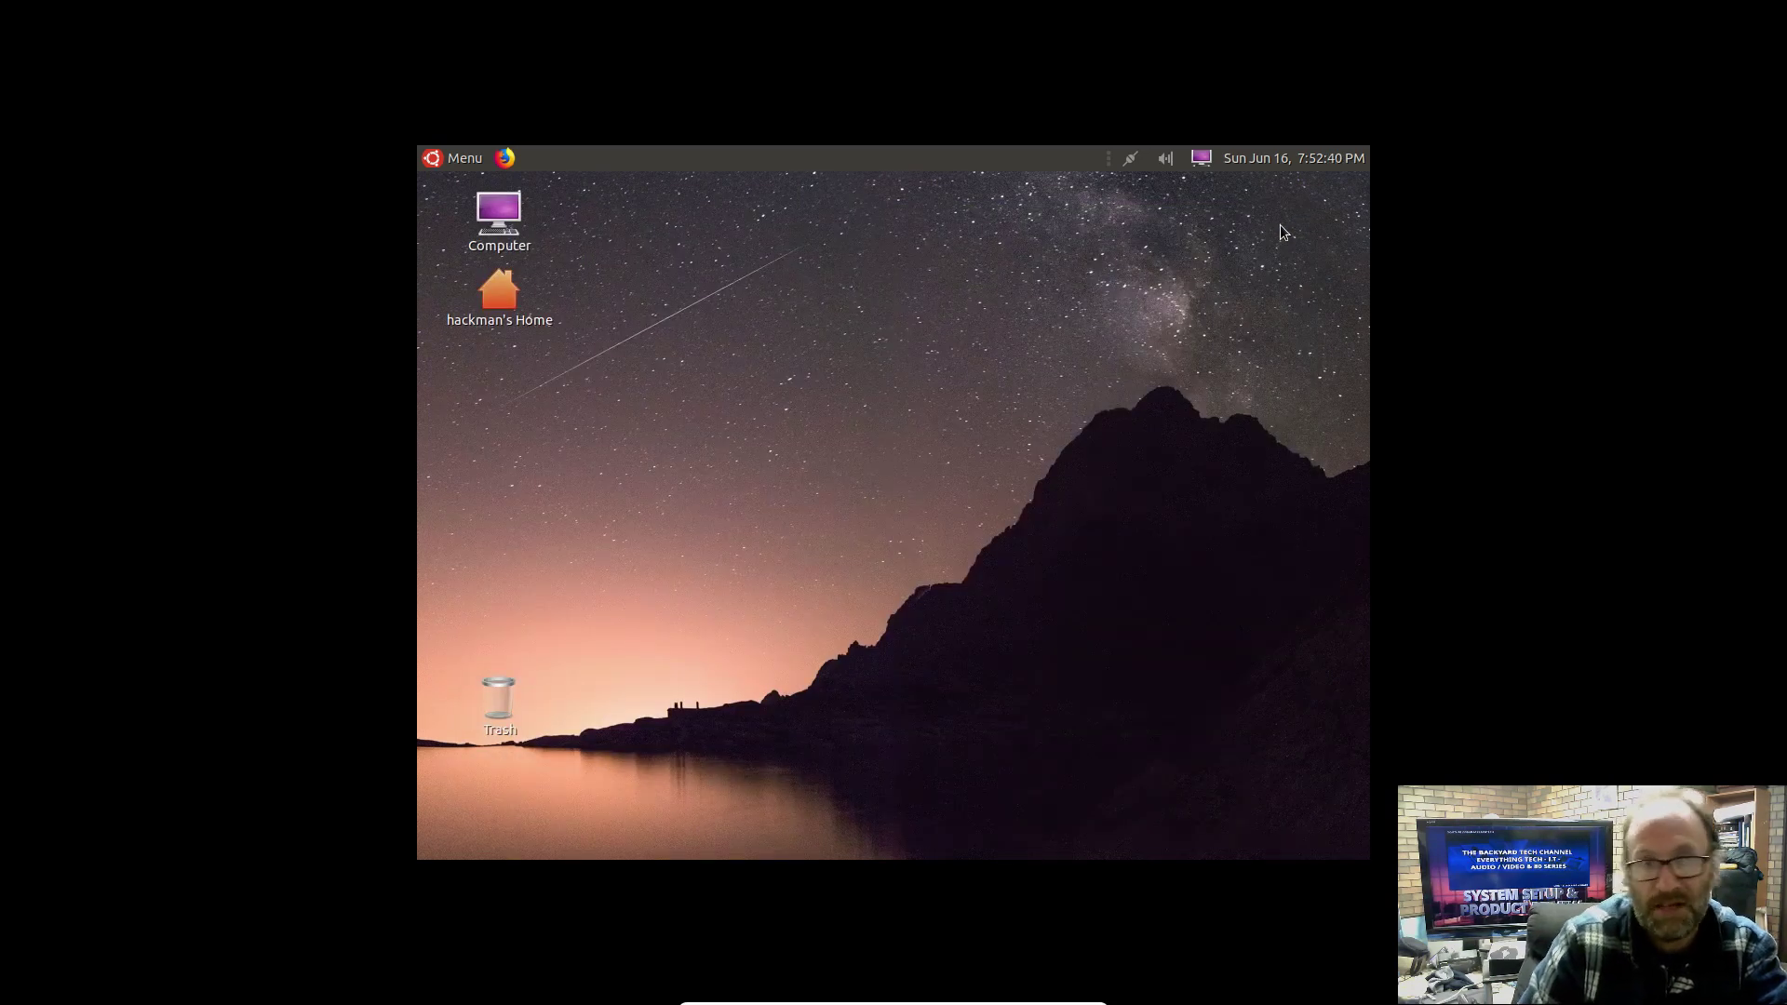
Step: Look through the installed applications under All, Accessories and Administration, then return to the desktop without launching any
click(434, 163)
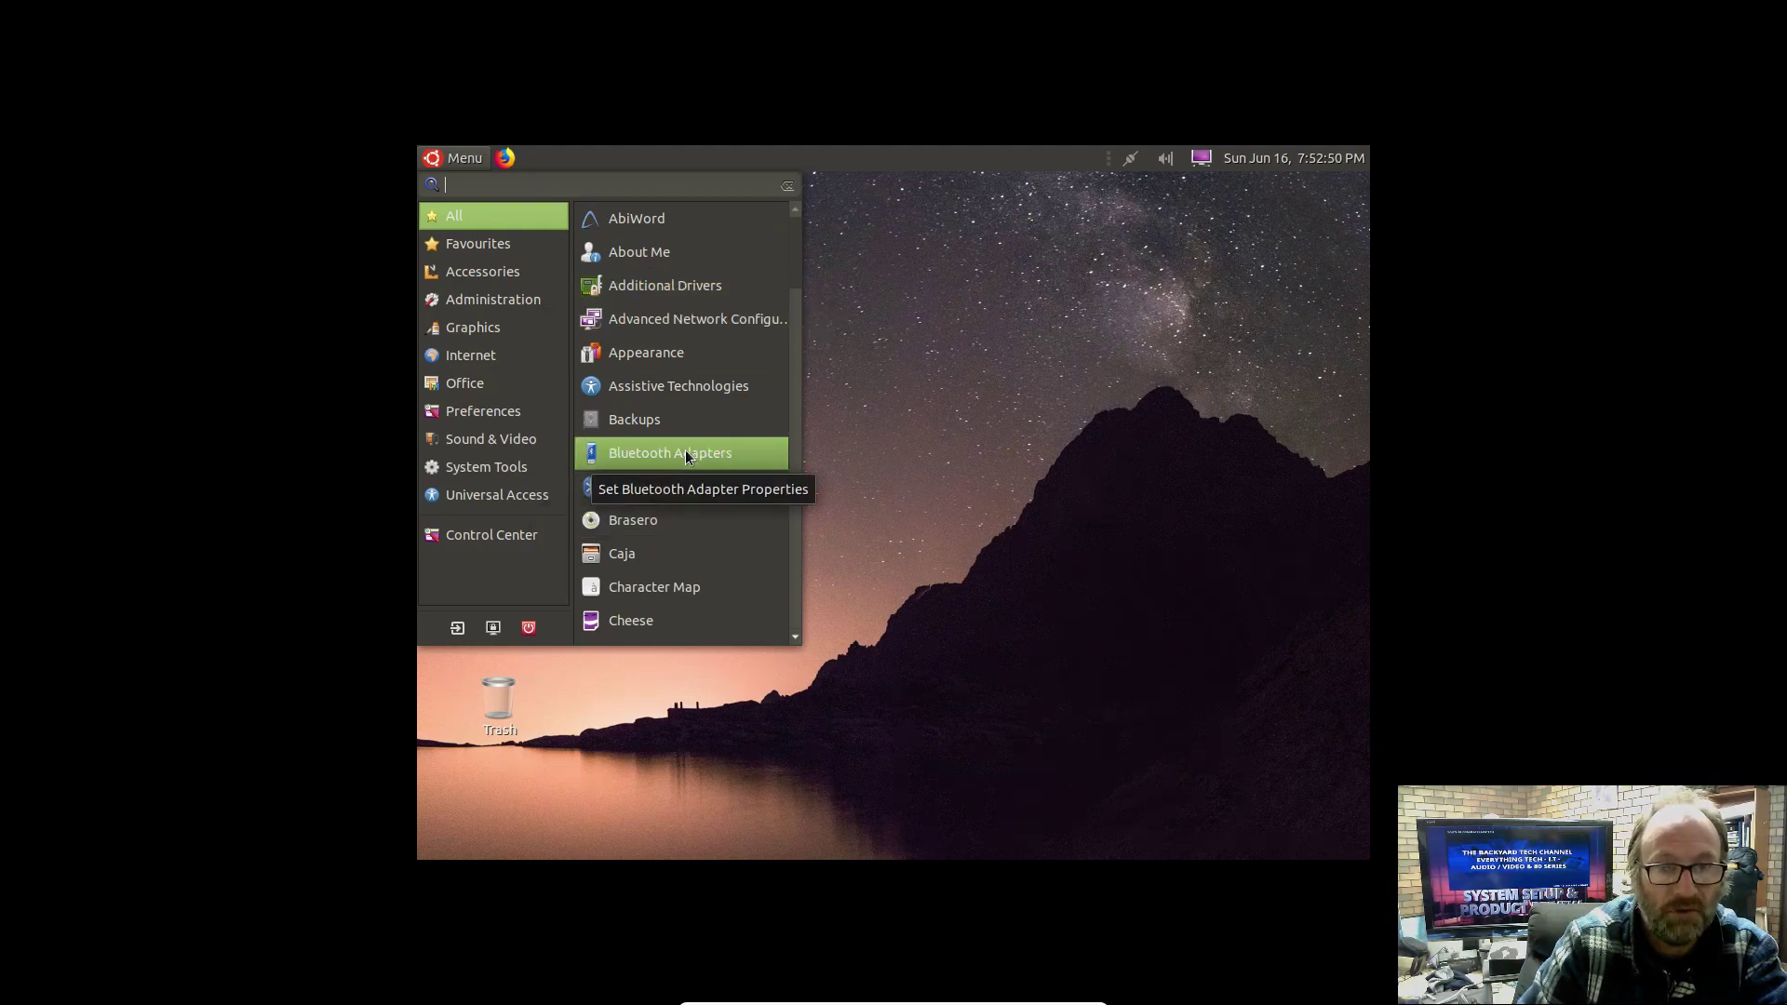
scroll(728, 511, down, 1)
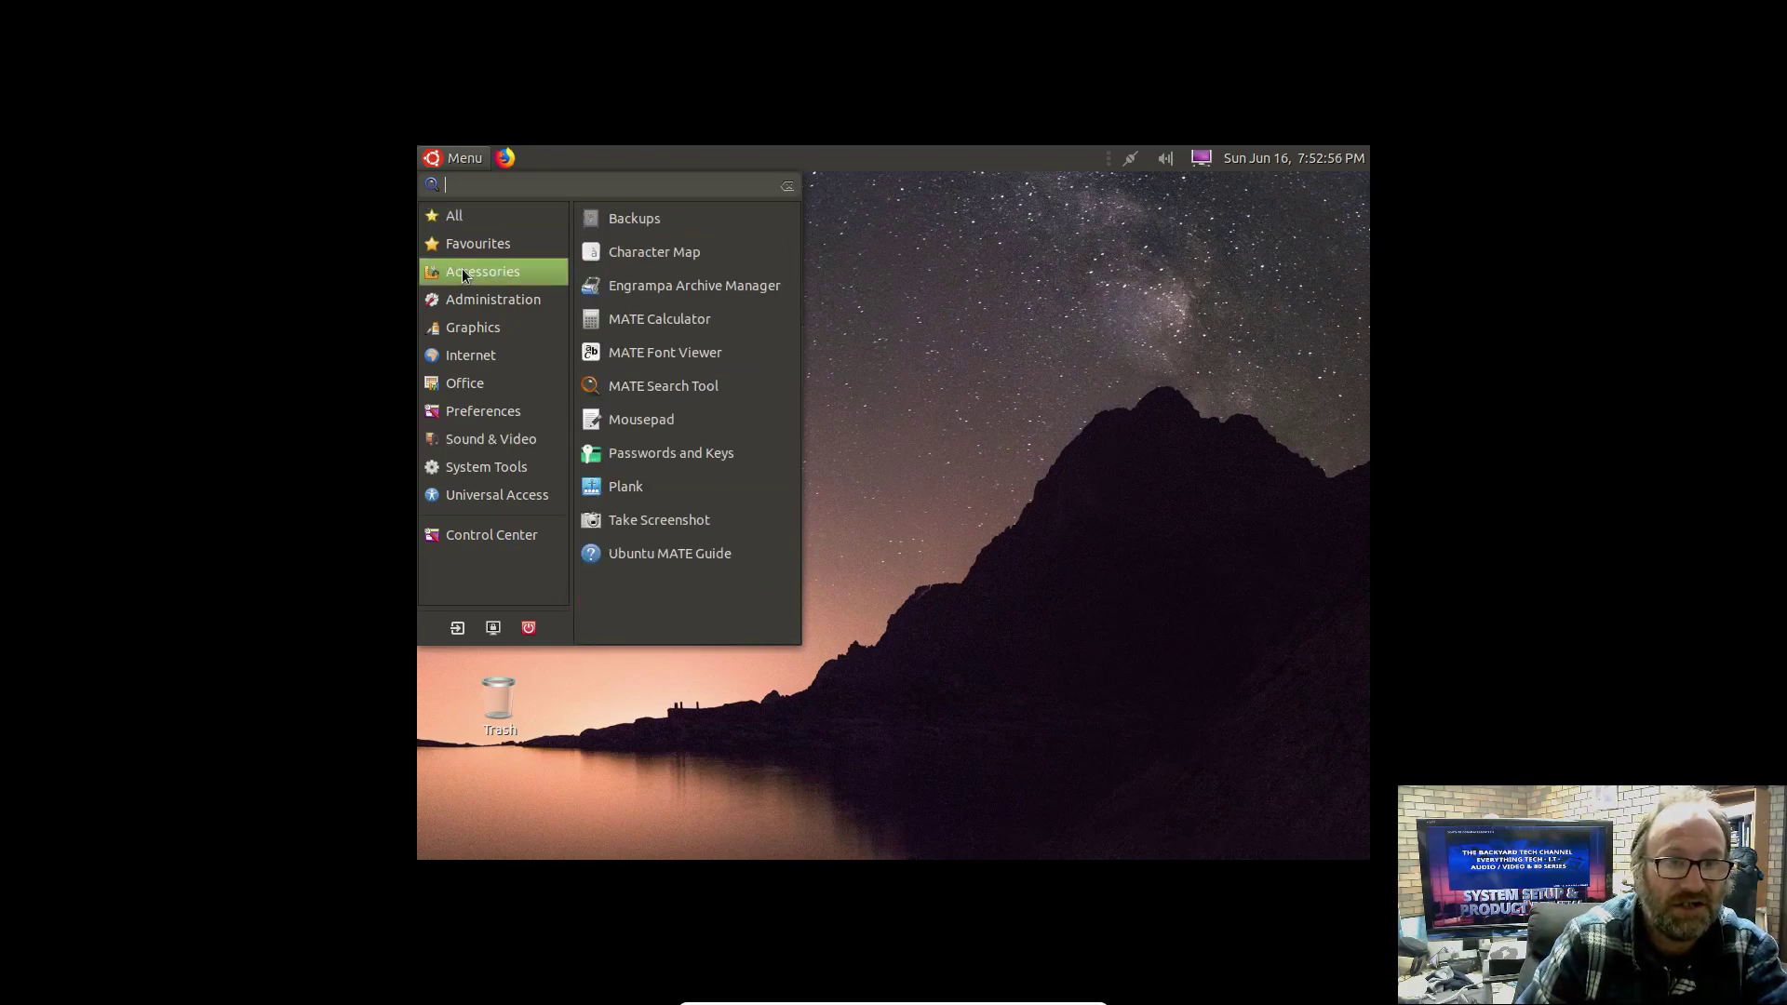
mouse_move(462, 298)
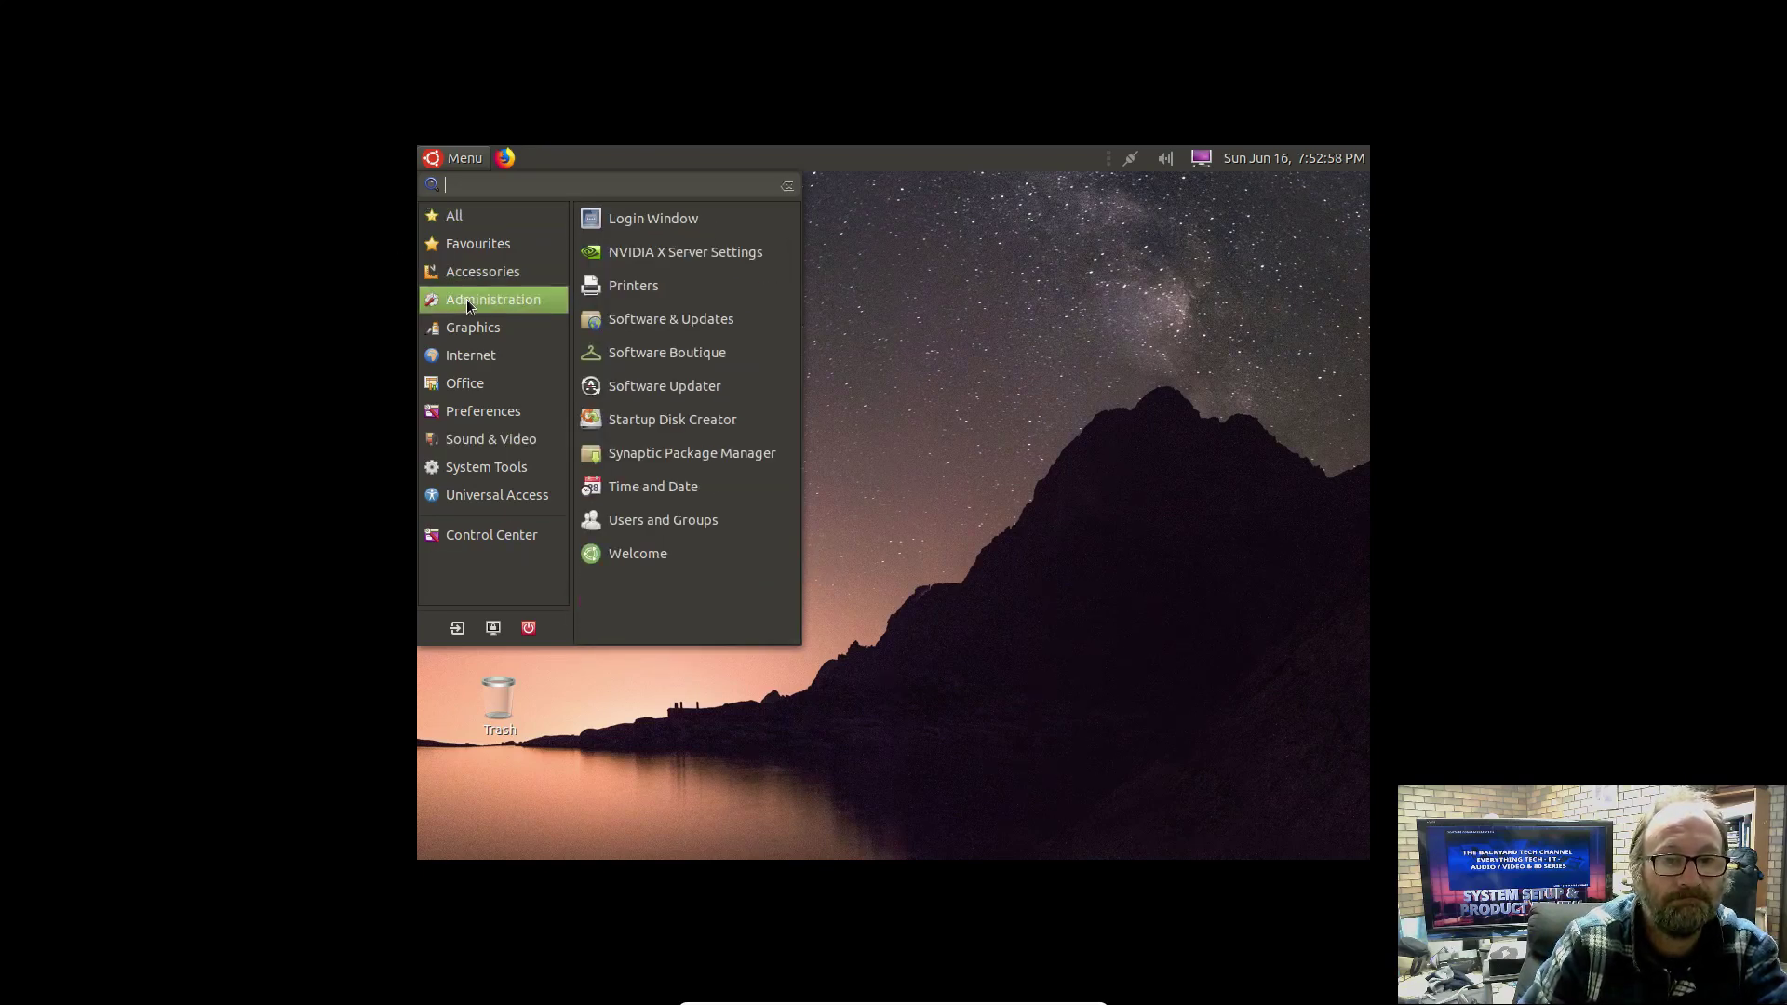
click(1087, 393)
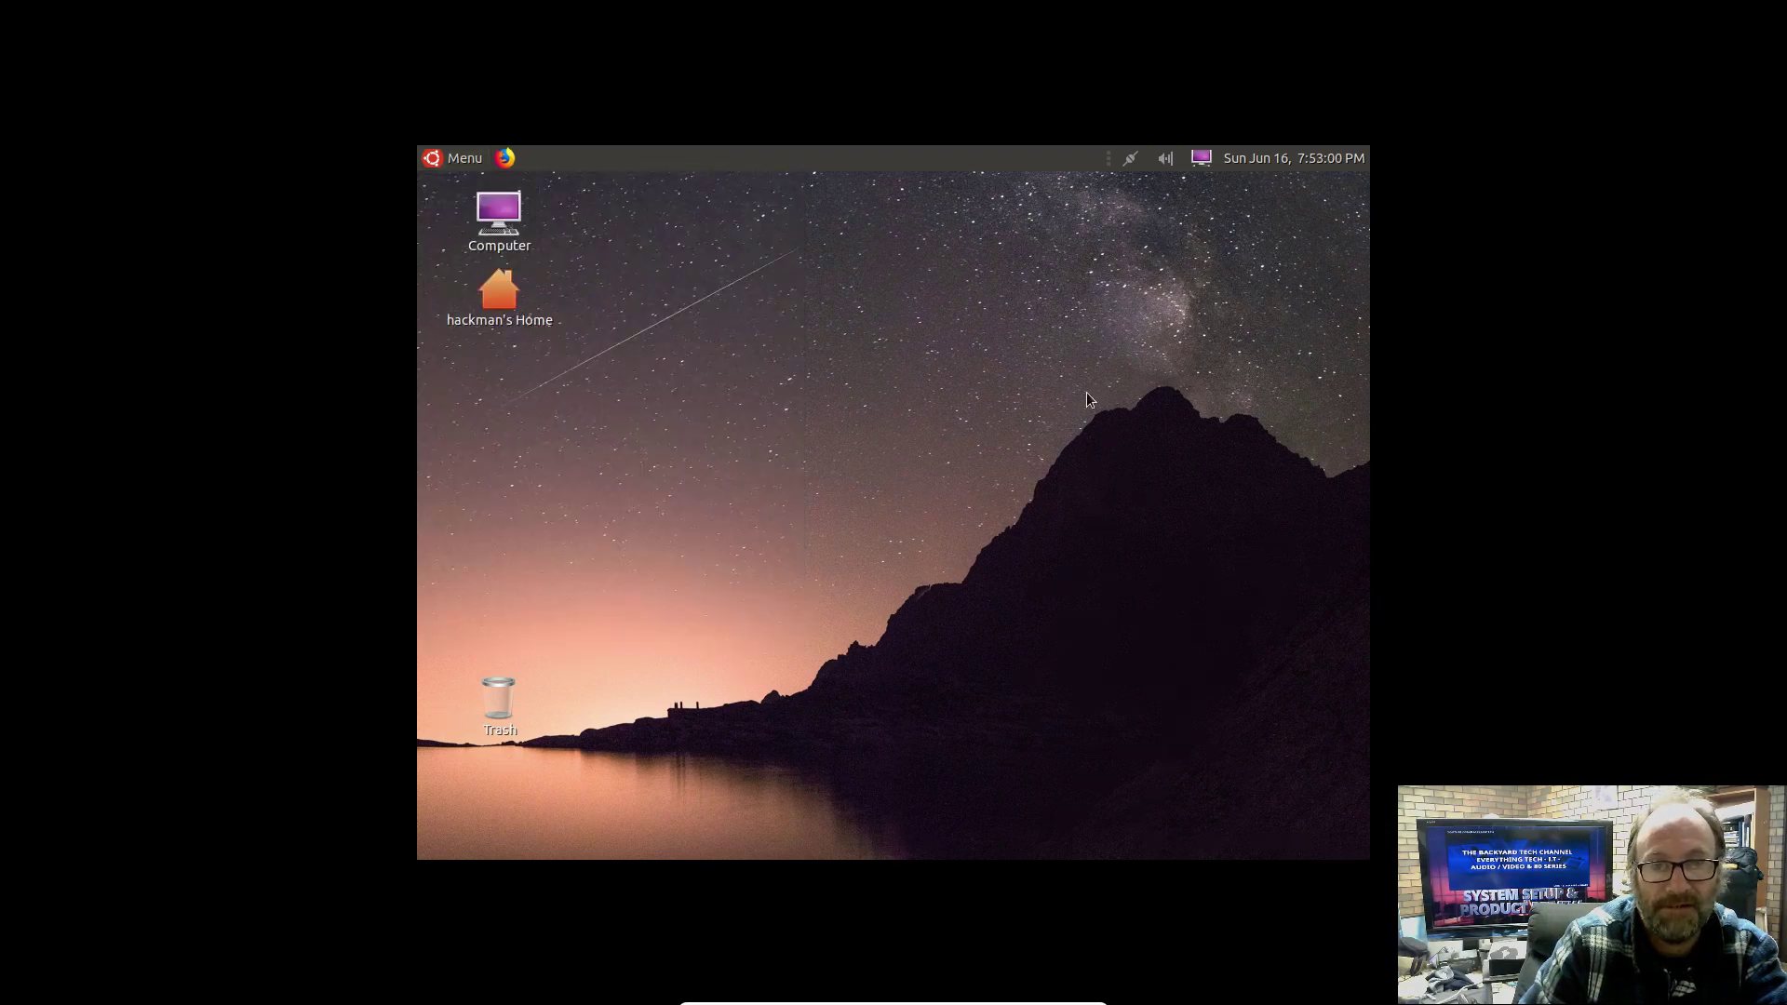